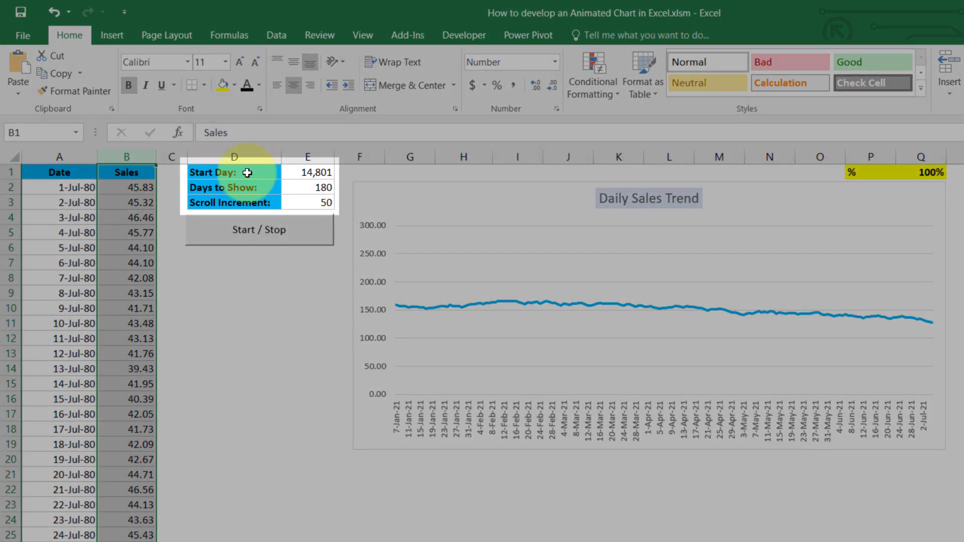
Review the Start Day, Days to Show and Scroll Increment settings and set the Start Day in E1 to 1
left_click(247, 172)
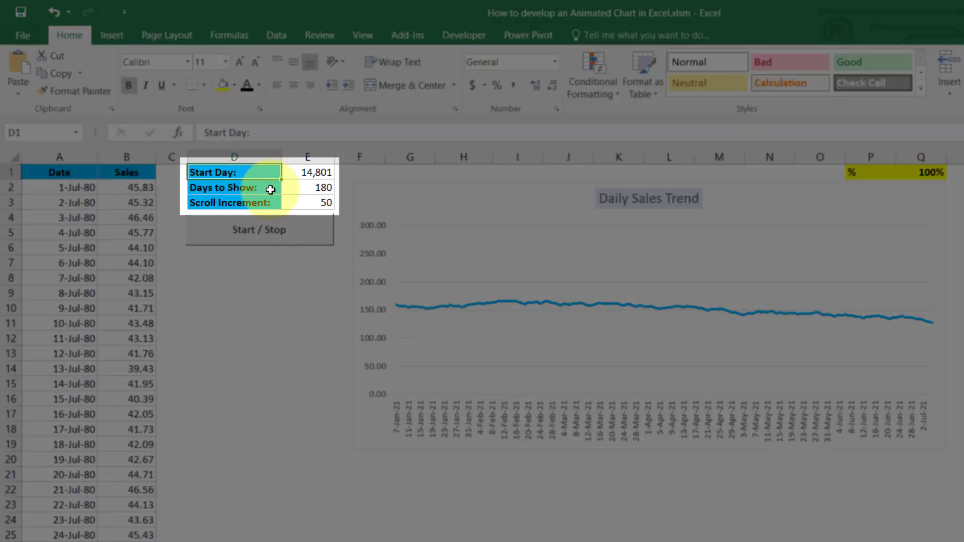
left_click(260, 189)
left_click(269, 201)
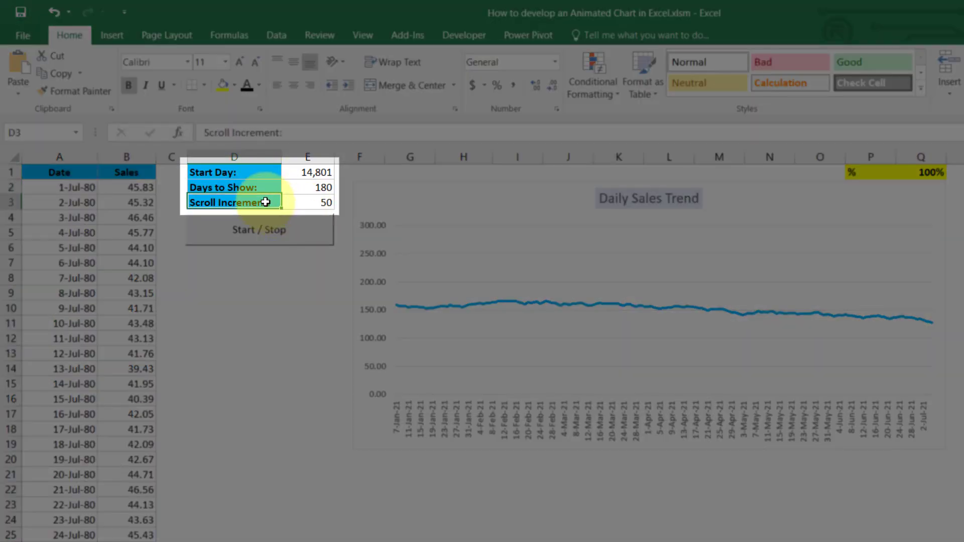
left_click(315, 172)
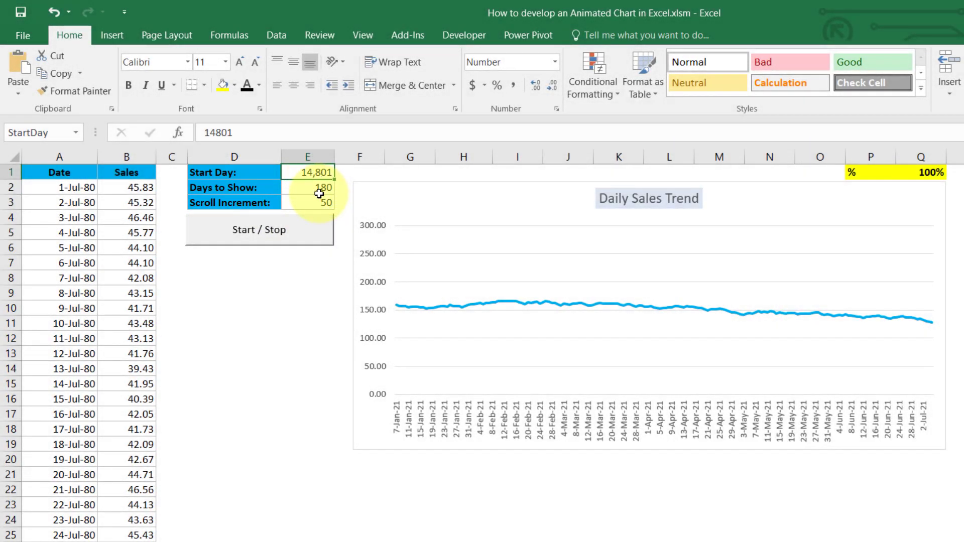
type("1")
left_click(245, 279)
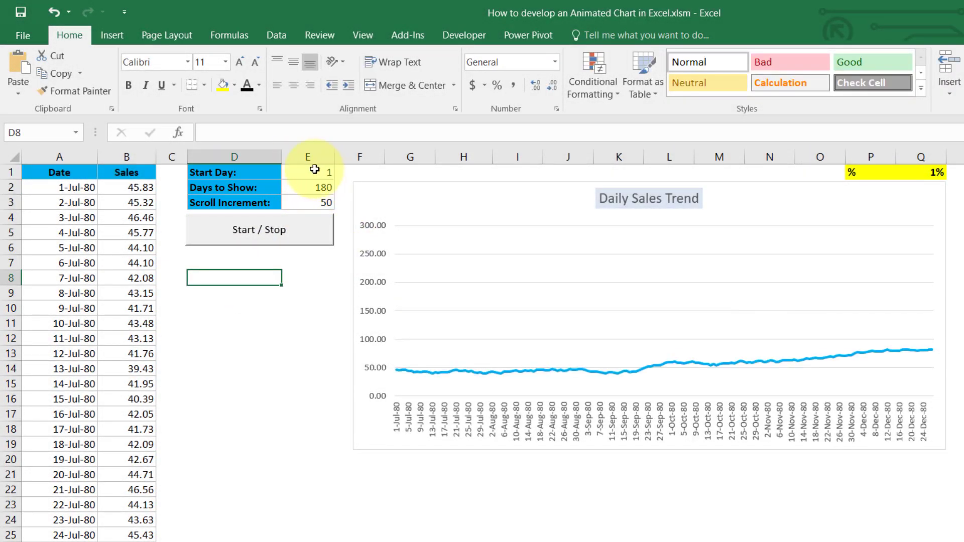
Select the Daily Sales Trend chart to examine its source data in the Date and Sales columns
left_click(324, 173)
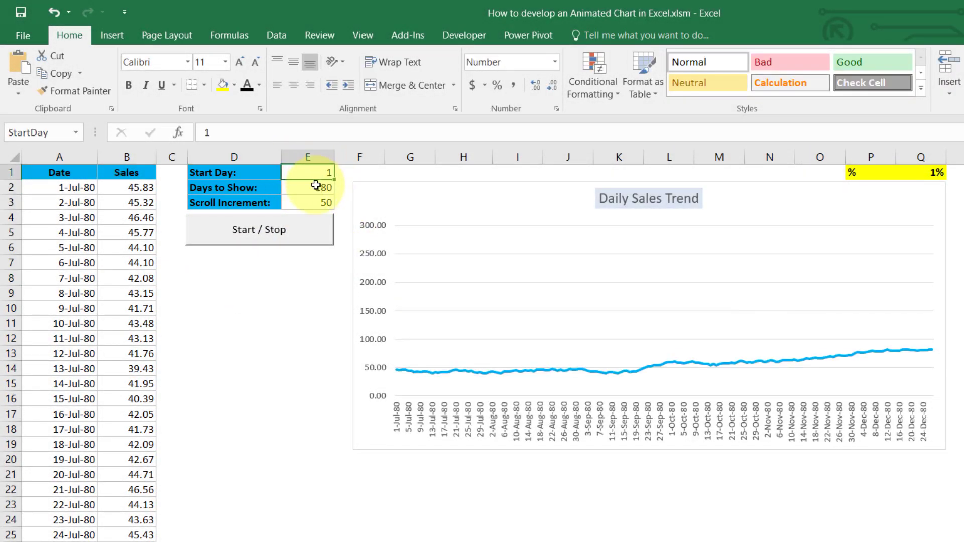
left_click(411, 203)
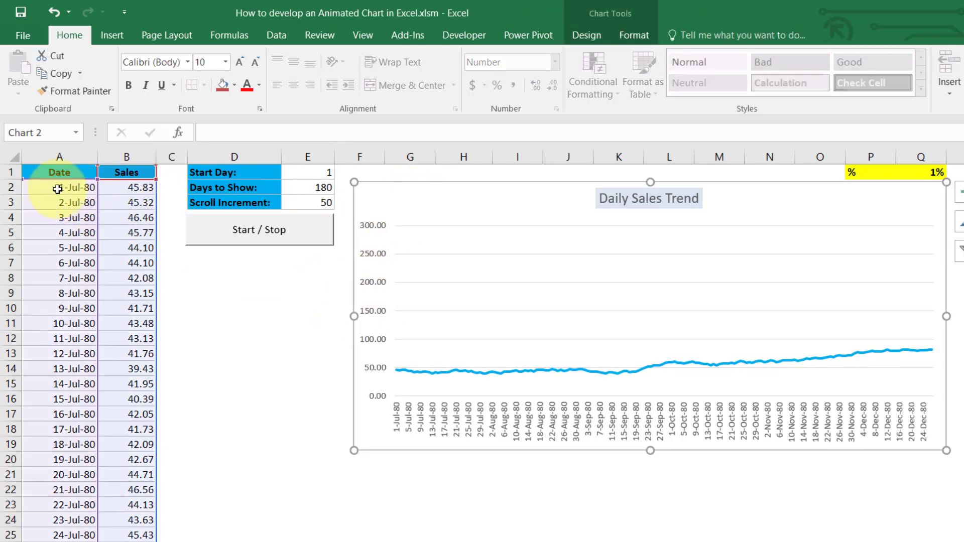
left_click(210, 279)
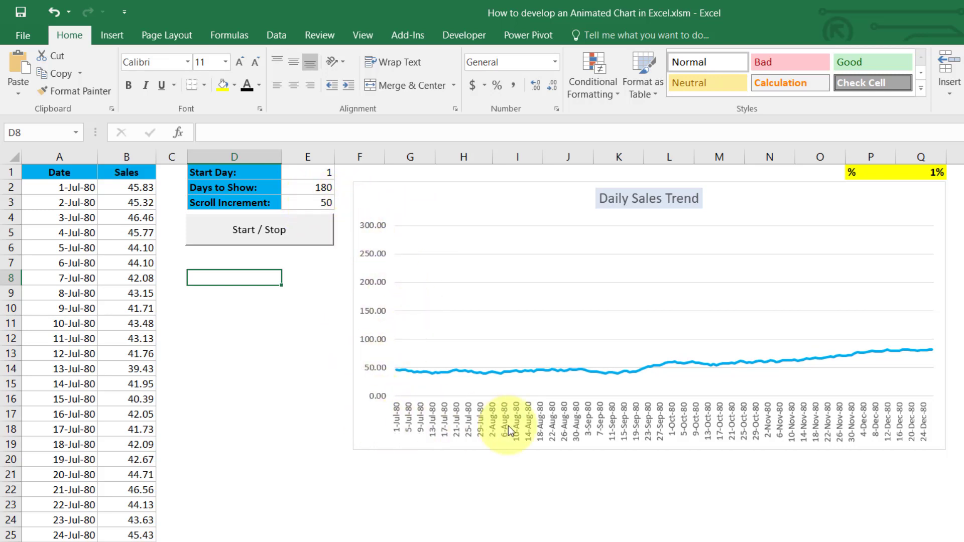
left_click(289, 323)
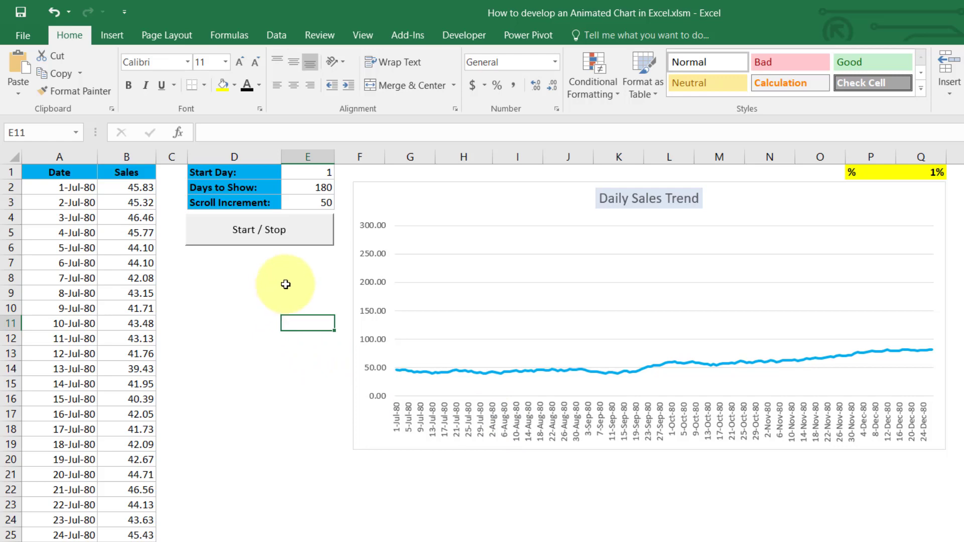
Play and pause the chart's scrolling animation, examine the percentage formula in Q1, and resume the animation
left_click(262, 232)
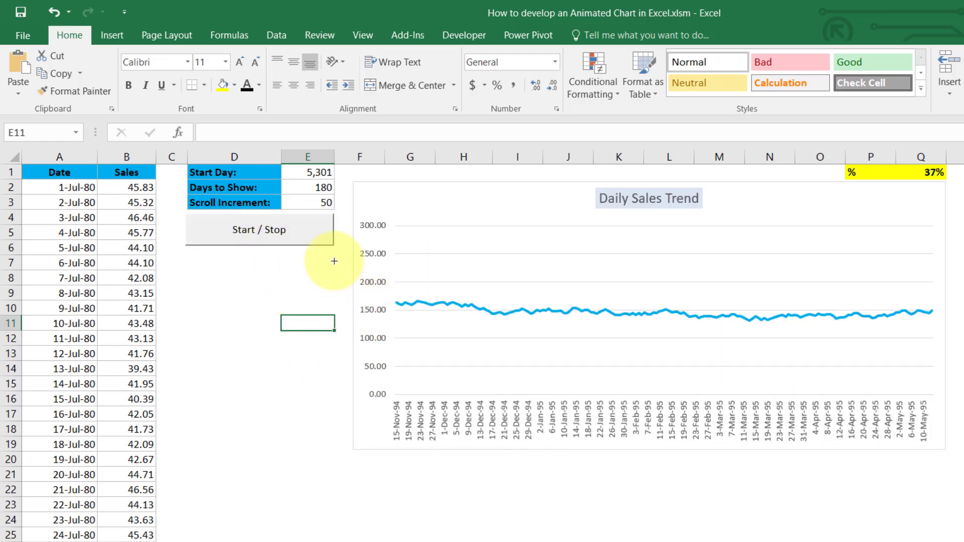
left_click(327, 236)
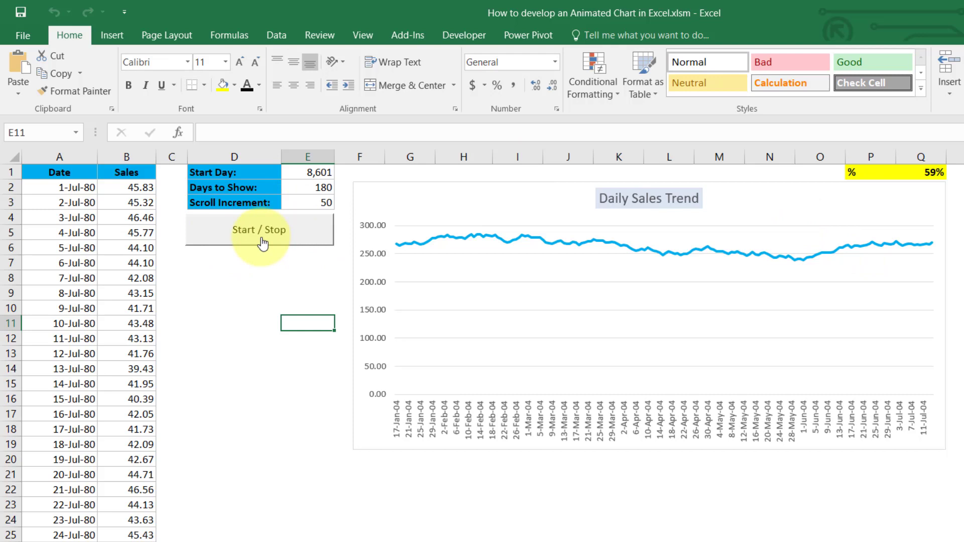
left_click(926, 172)
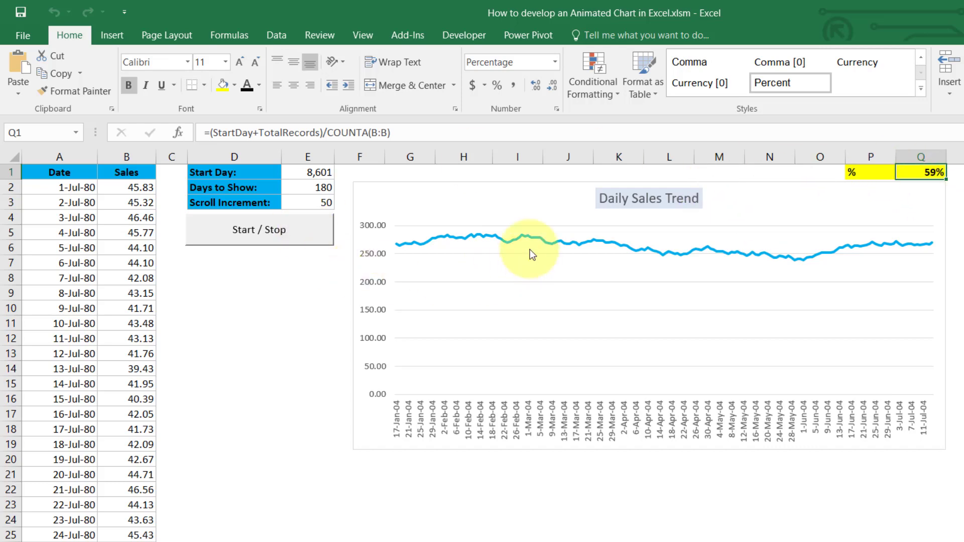
left_click(257, 244)
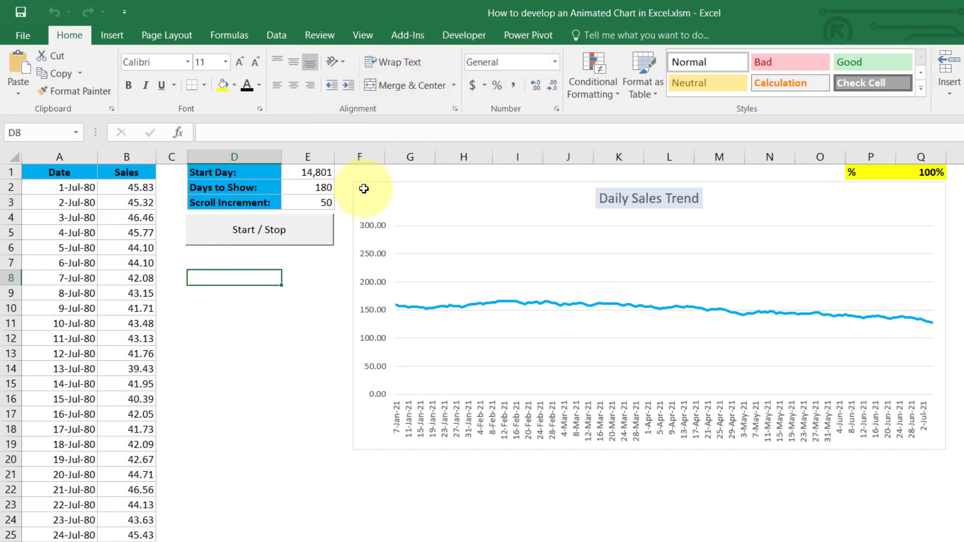
Create a blank workbook and save it as an Excel Workbook in the folder D:\TheDataLabs\Scrolling Chart
key("ctrl+n")
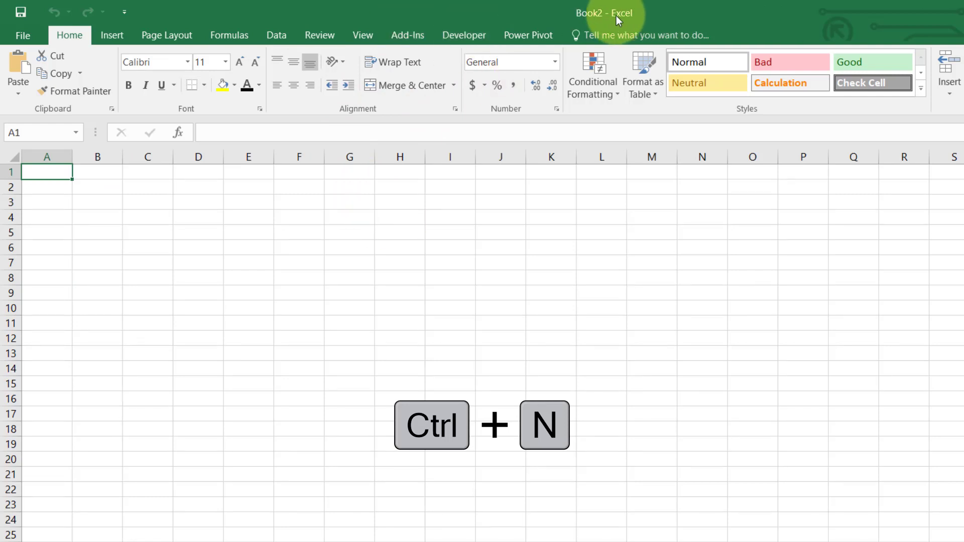
key("ctrl+s")
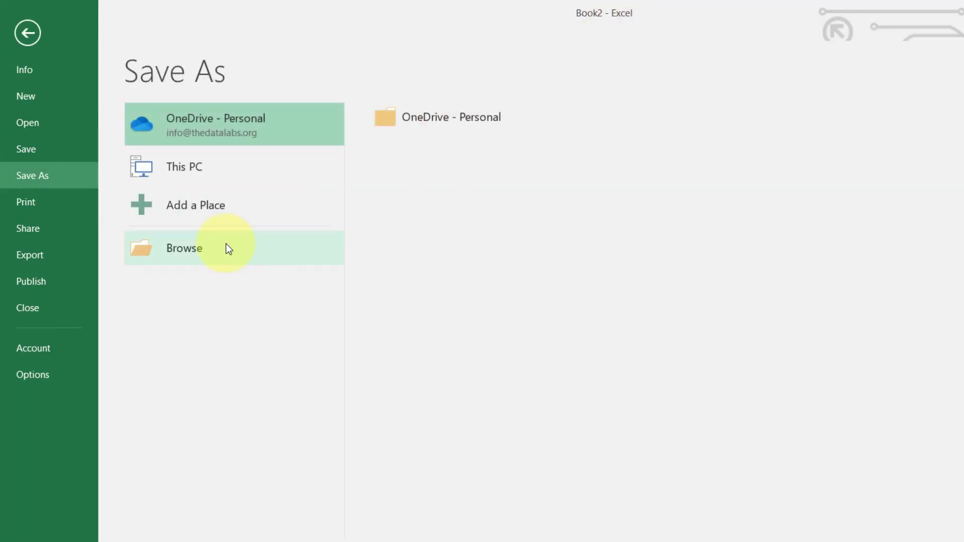
left_click(211, 248)
type("D:\\TheDataLabs\\Scrolling Chart")
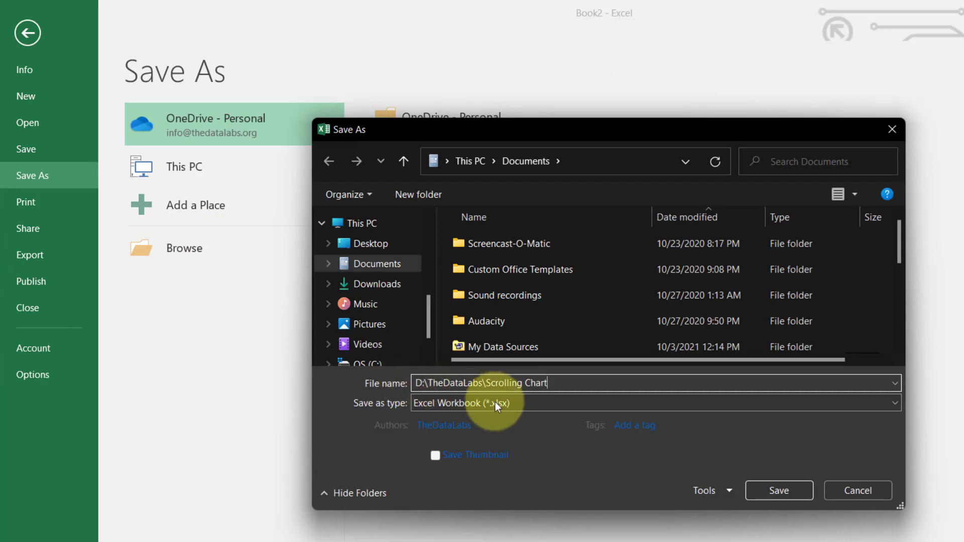
left_click(761, 489)
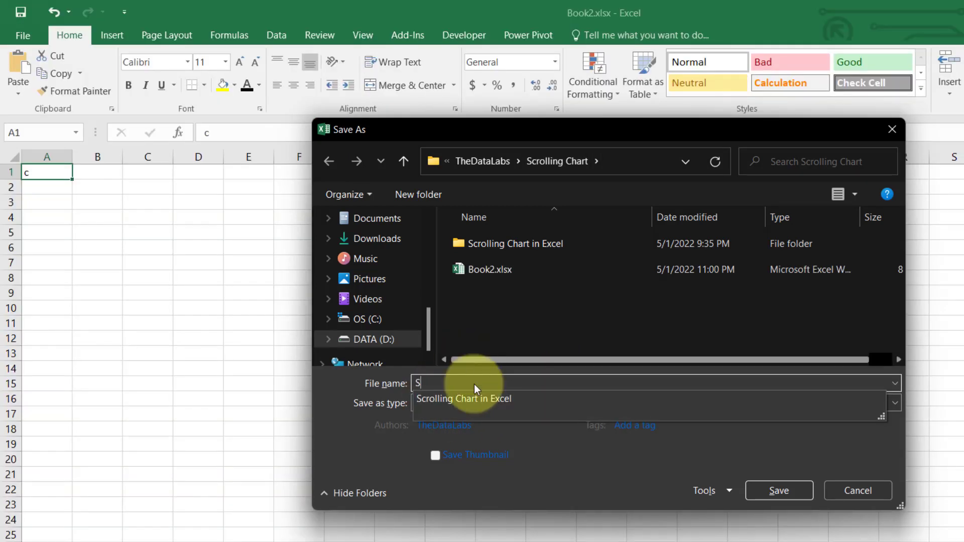
Save the workbook under the name Scrolling Chart in Excel as an Excel Macro-Enabled Workbook (*.xlsm)
left_click(487, 398)
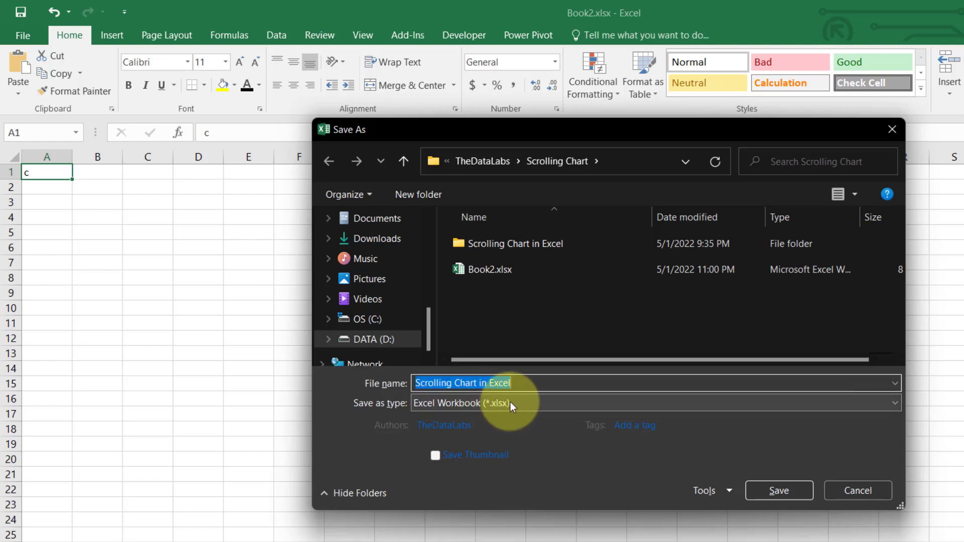
left_click(468, 405)
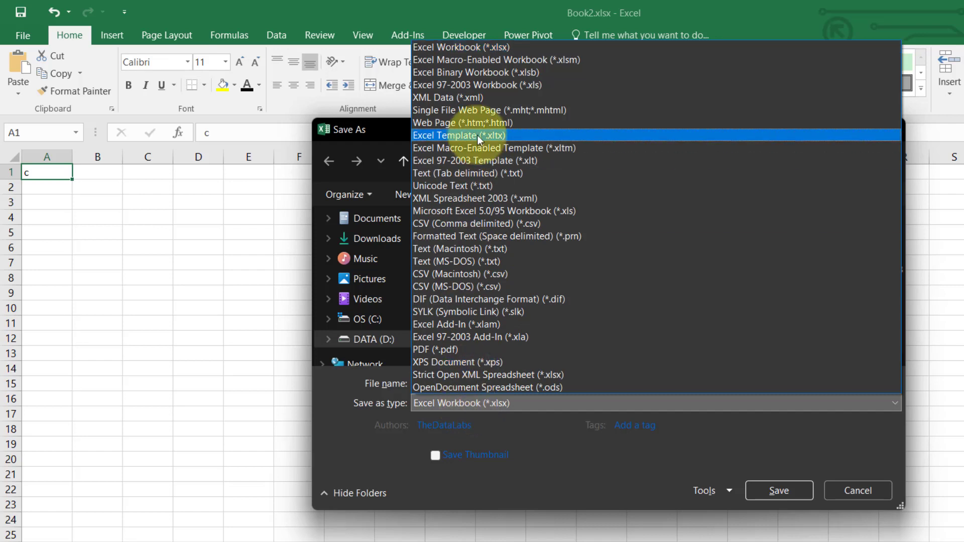
left_click(456, 59)
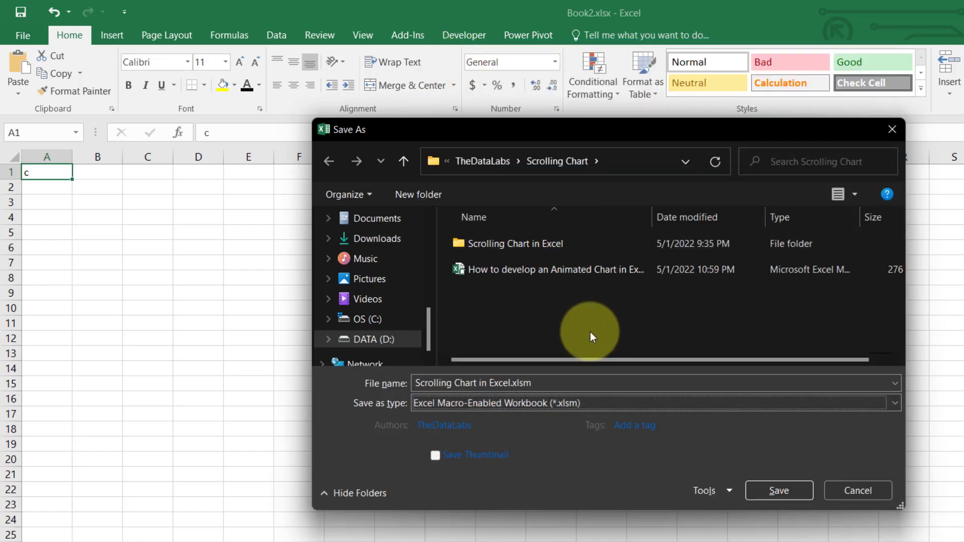
left_click(779, 491)
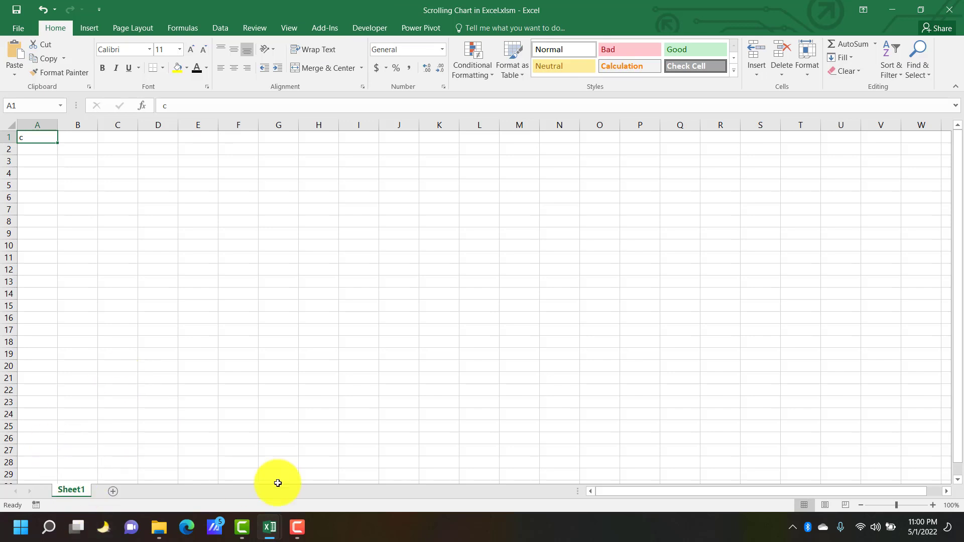
Copy the whole Date and Sales table from the animated chart workbook into cell A1 of the new workbook
mouse_move(269, 525)
left_click(201, 445)
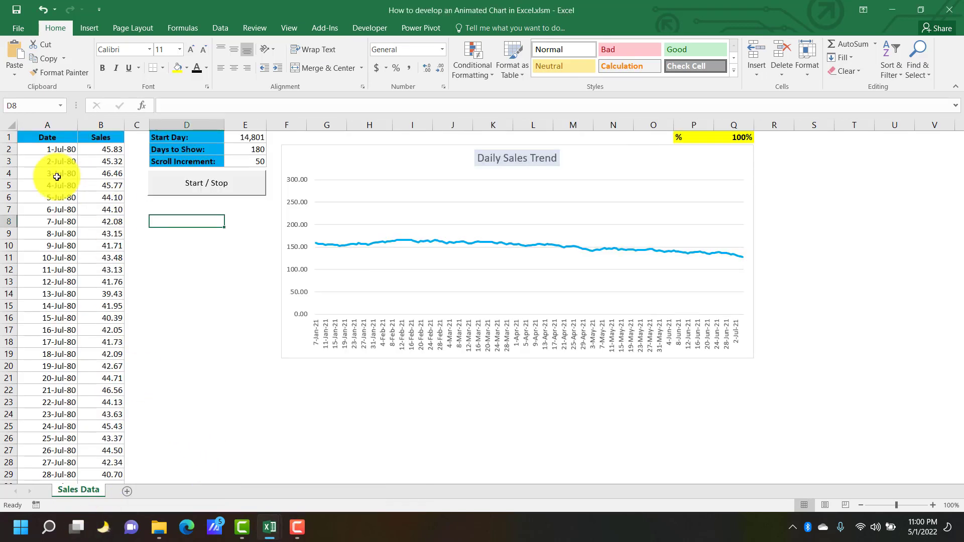
left_click(43, 137)
key("ctrl+a")
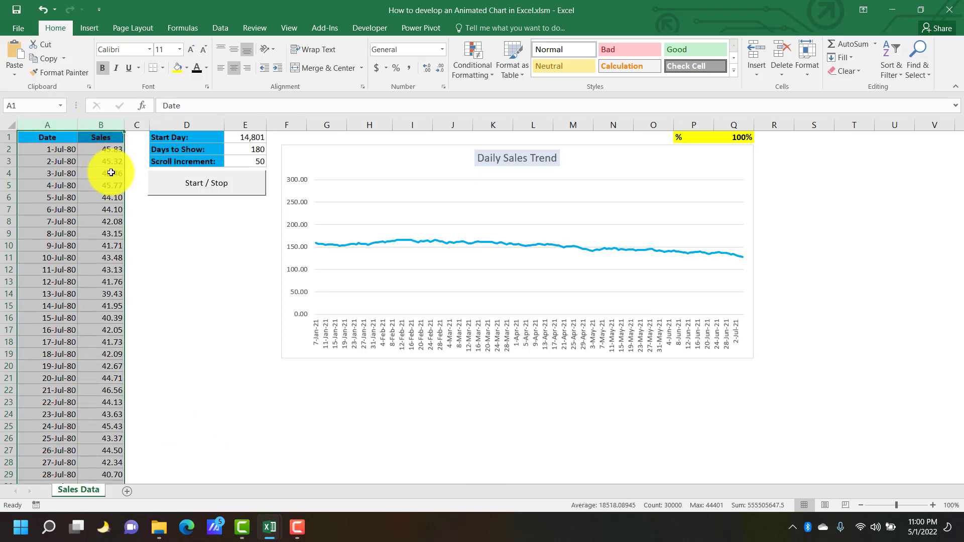
key("ctrl+c")
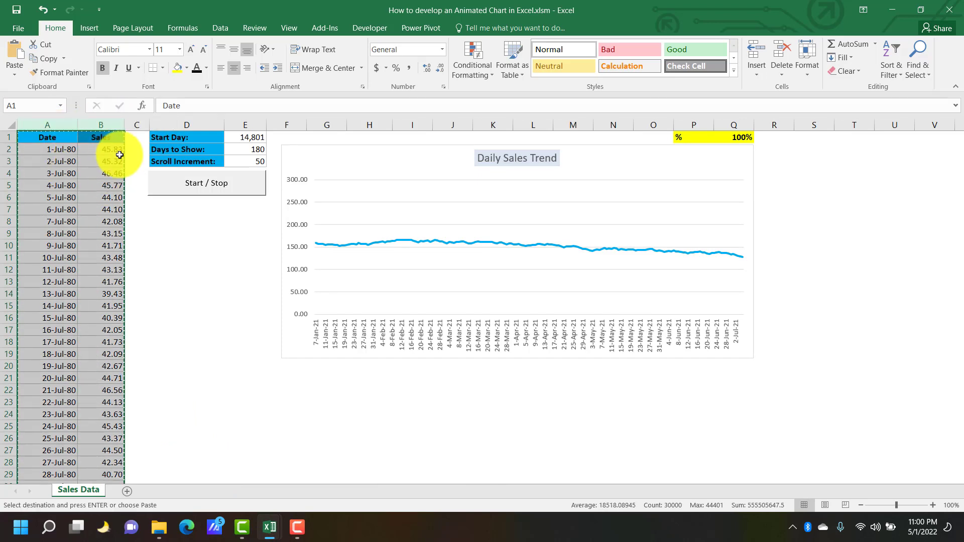
key("ctrl+Tab")
key("ctrl+v")
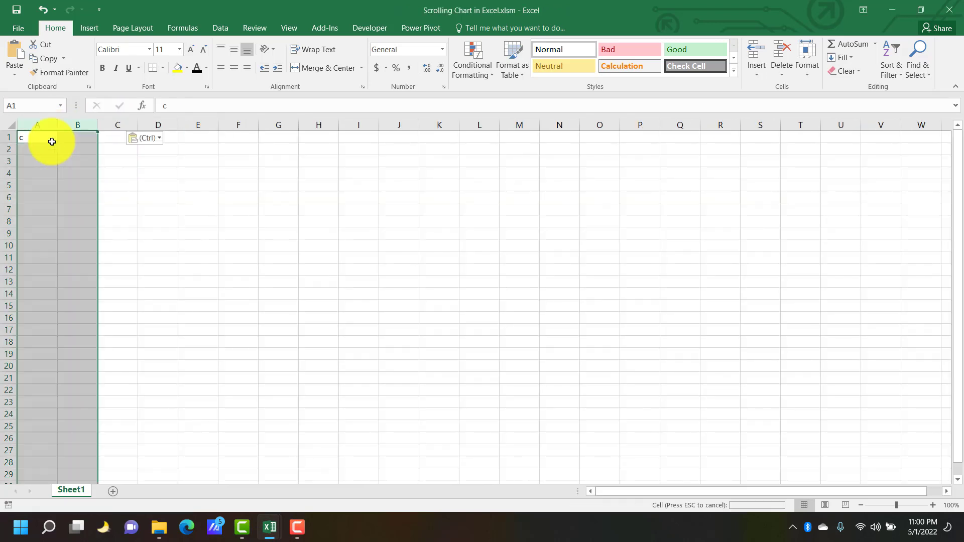
left_click(157, 183)
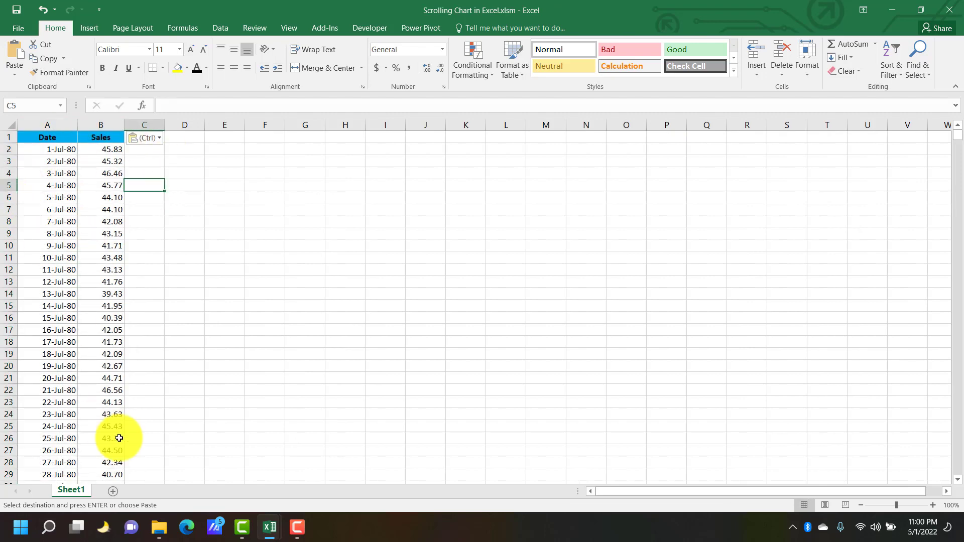
Rename Sheet1 in the Scrolling Chart workbook as Sales Data
key("alt+Tab")
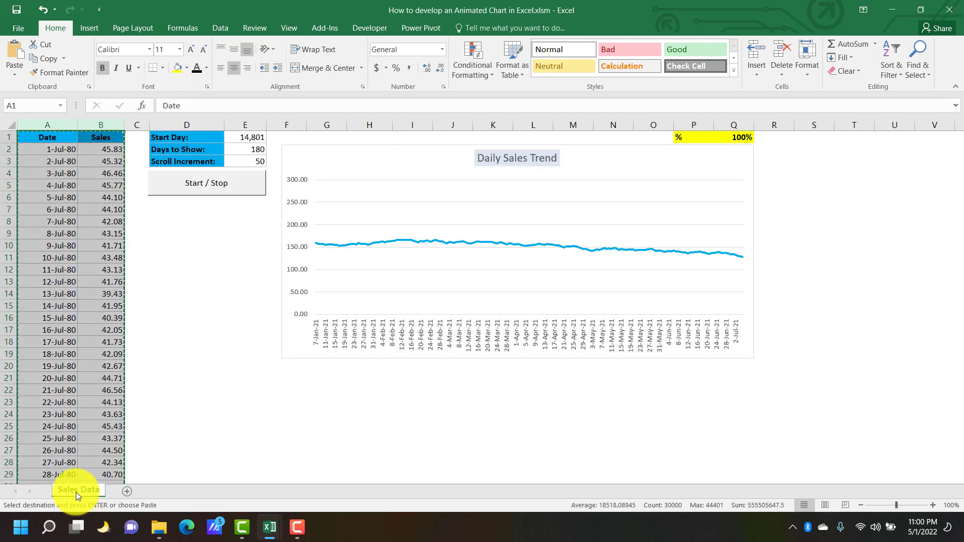
key("alt+Tab")
double_click(69, 489)
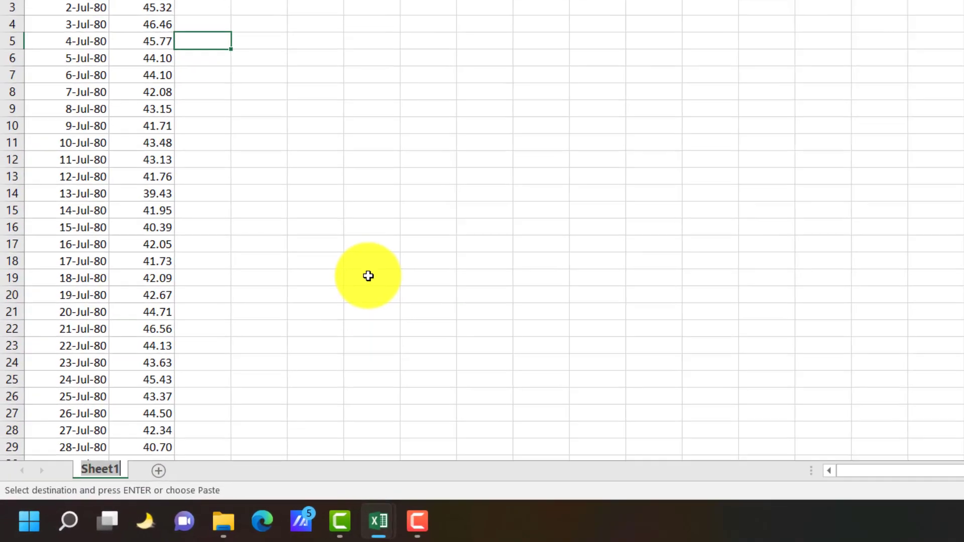
type("Sales D")
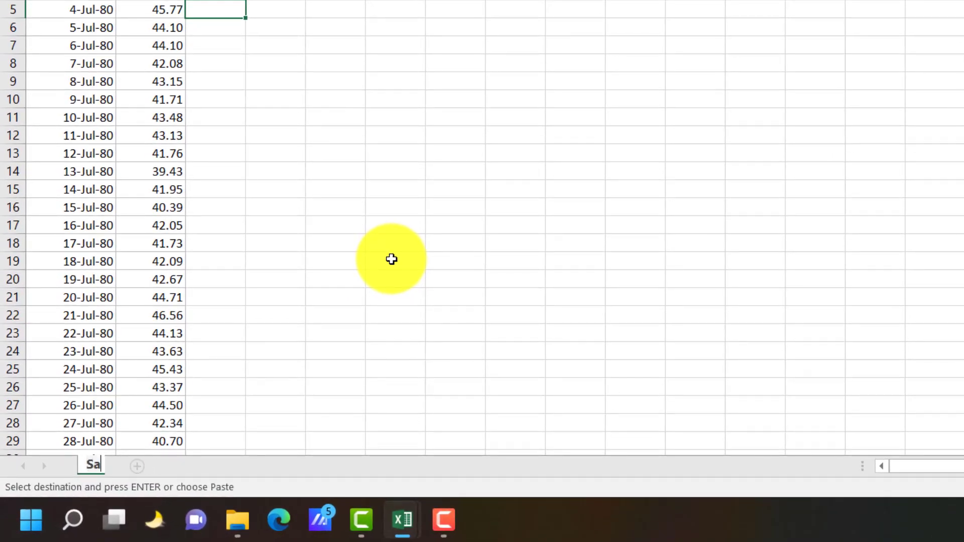
type("ata")
key("Return")
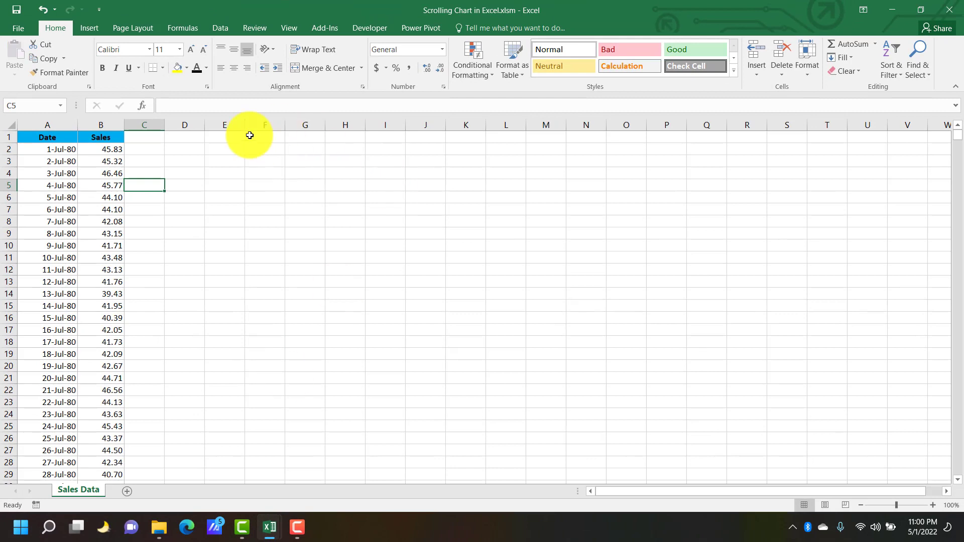
left_click_drag(47, 124, 109, 121)
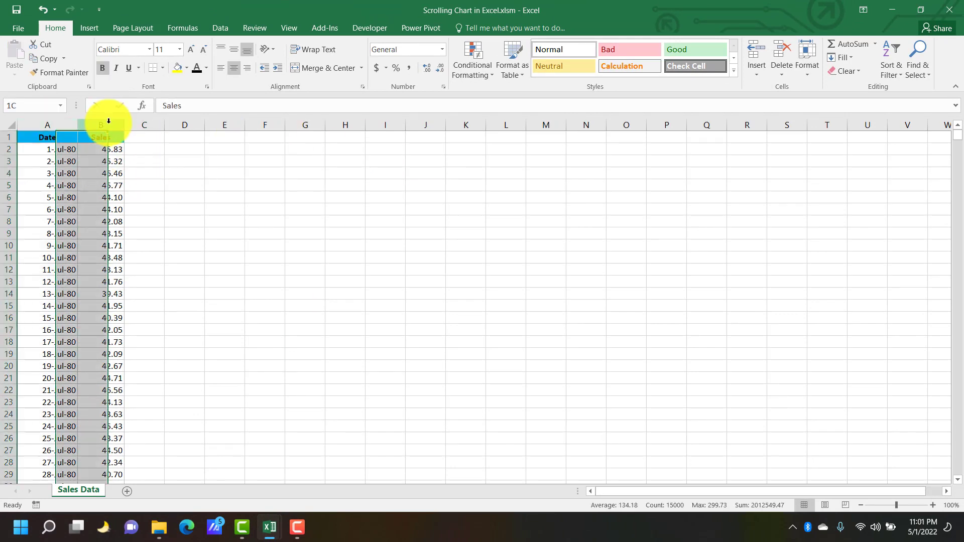
left_click(46, 125)
left_click(92, 124)
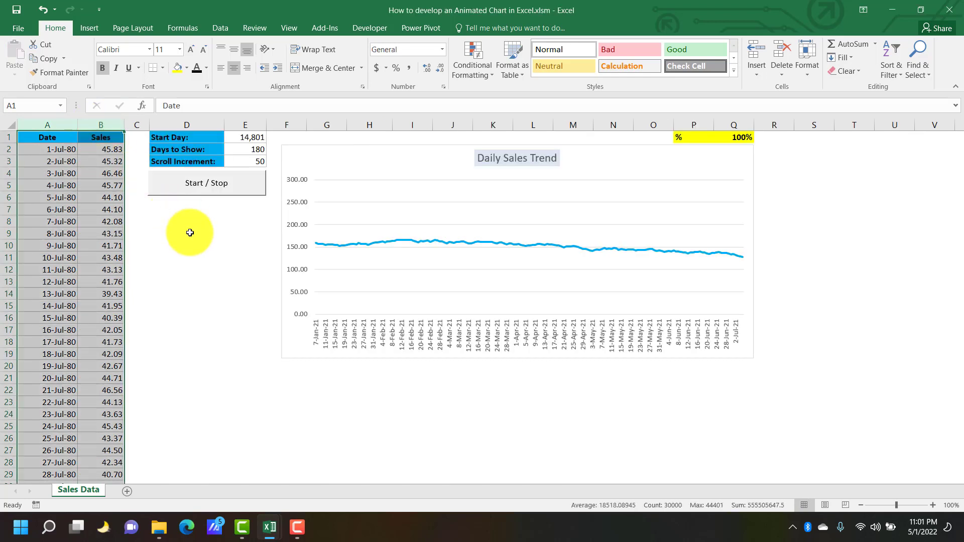
Close the workbook How to develop an Animated Chart in Excel.xlsm without saving and select cell D1 in the Scrolling Chart workbook
left_click(190, 232)
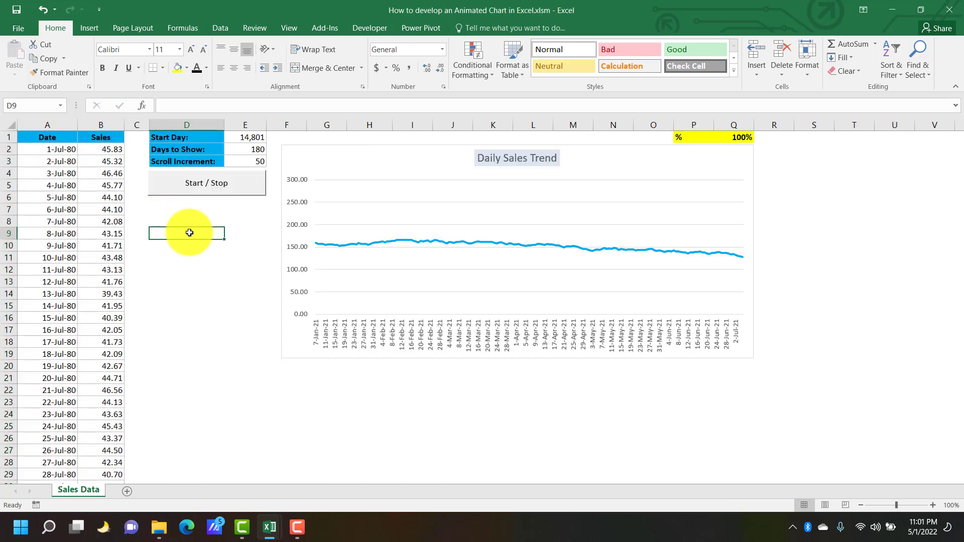
key("alt+F4")
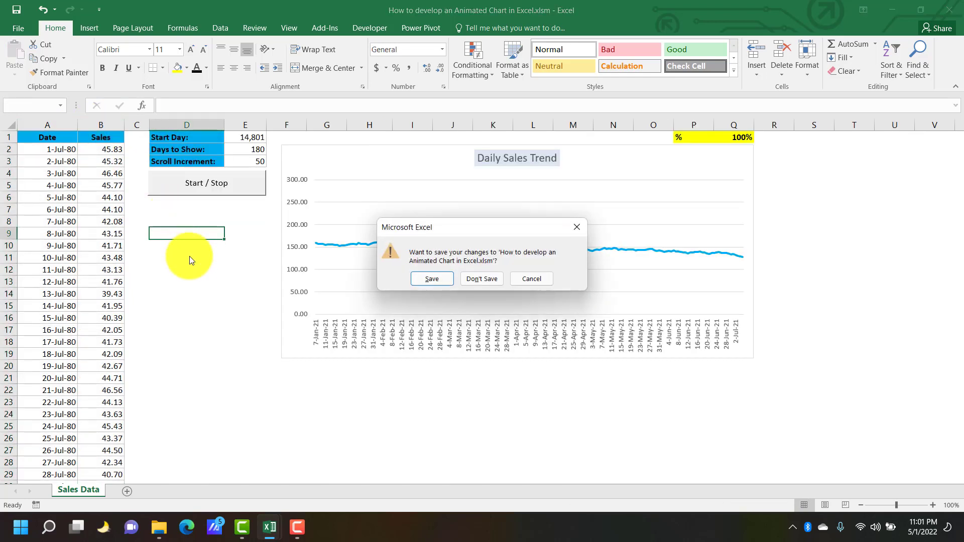
left_click(477, 279)
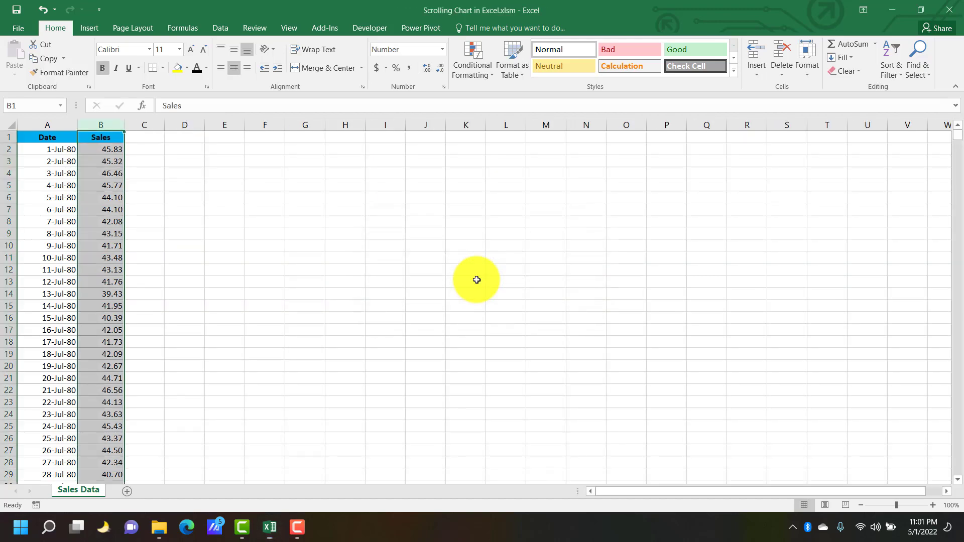
left_click(169, 140)
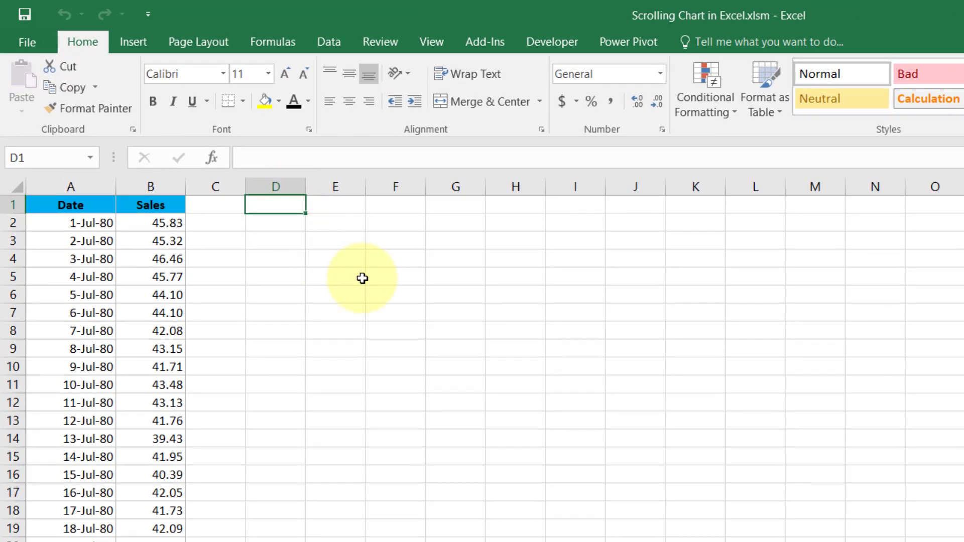
Enter the labels Start Day:, Days to Show: and Scroll Increment: in cells D1 to D3 and autofit column D
type("Start Day:")
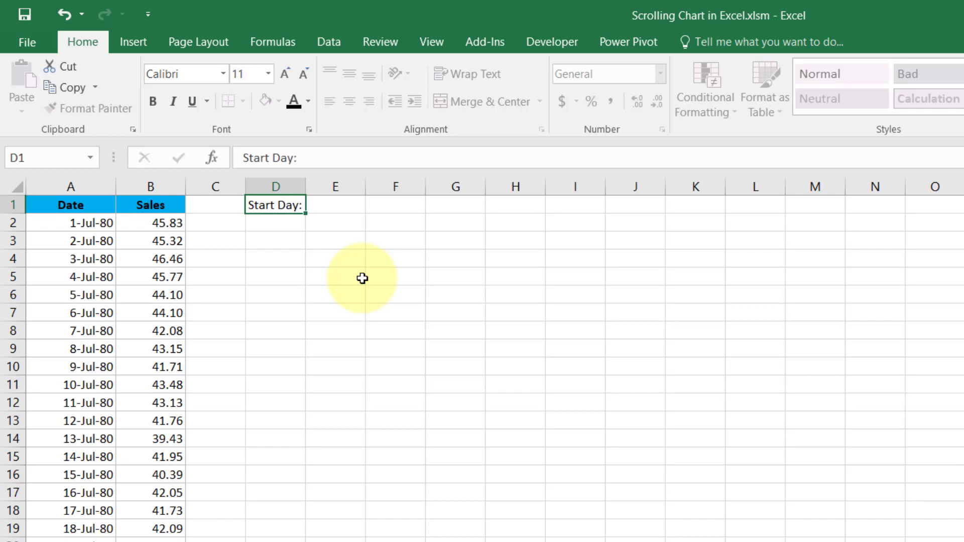
key("Return")
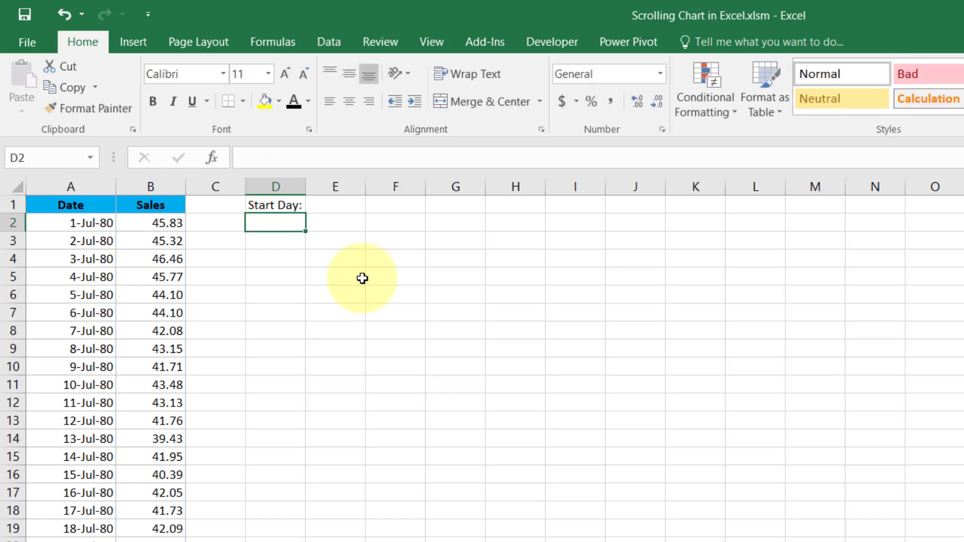
type("DAy")
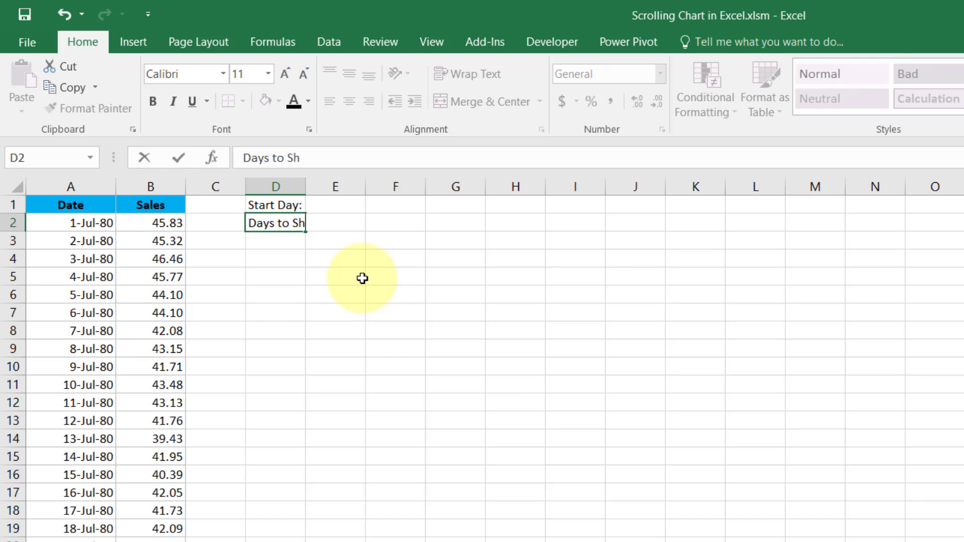
key("Return")
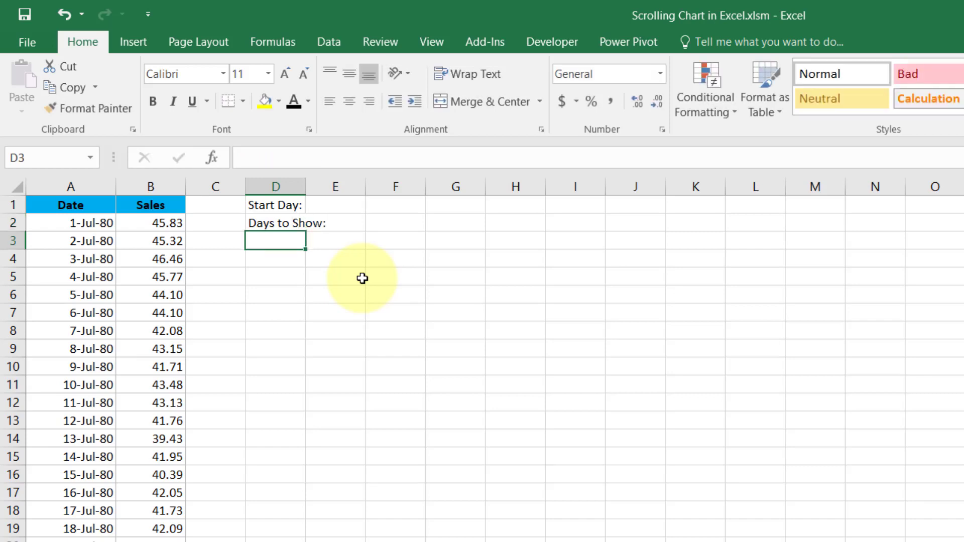
type("Scroll ")
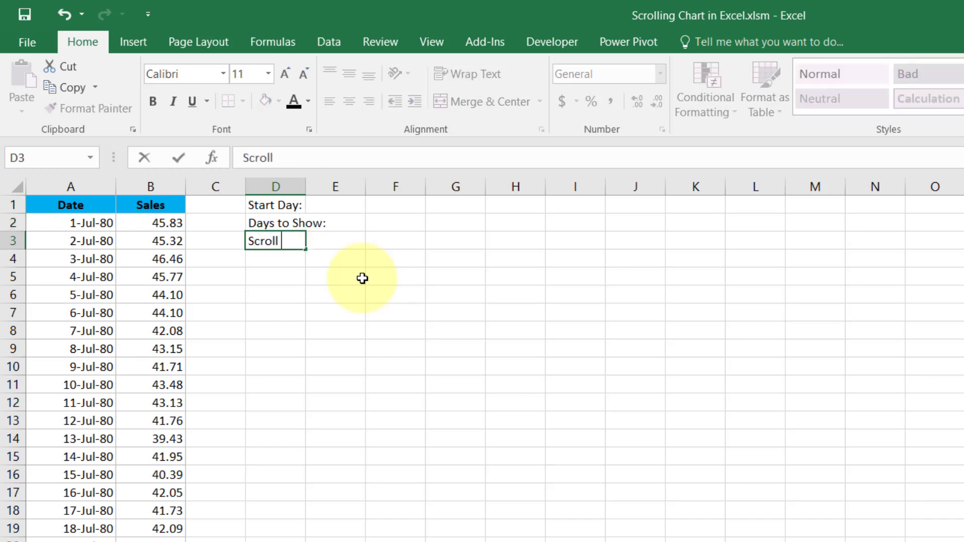
type("Increment")
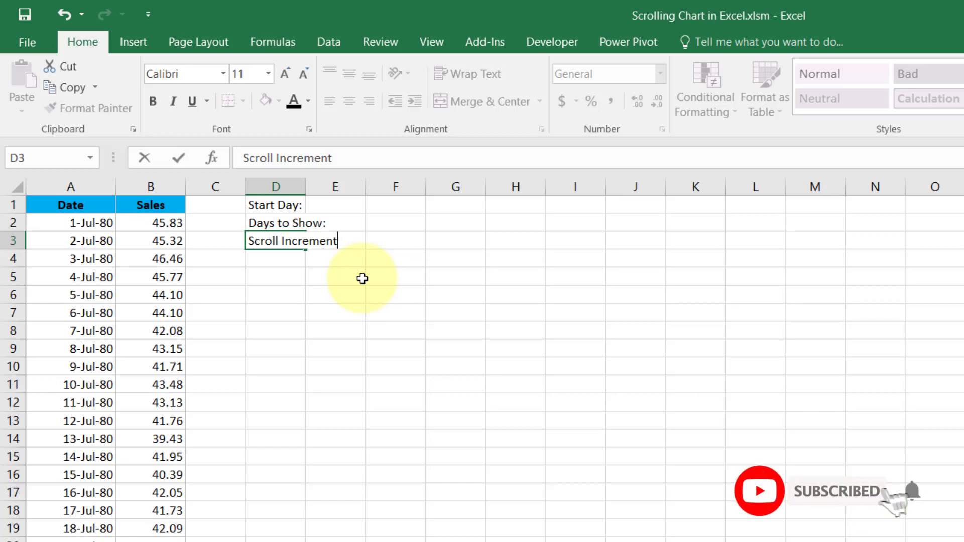
key("Return")
left_click(286, 242)
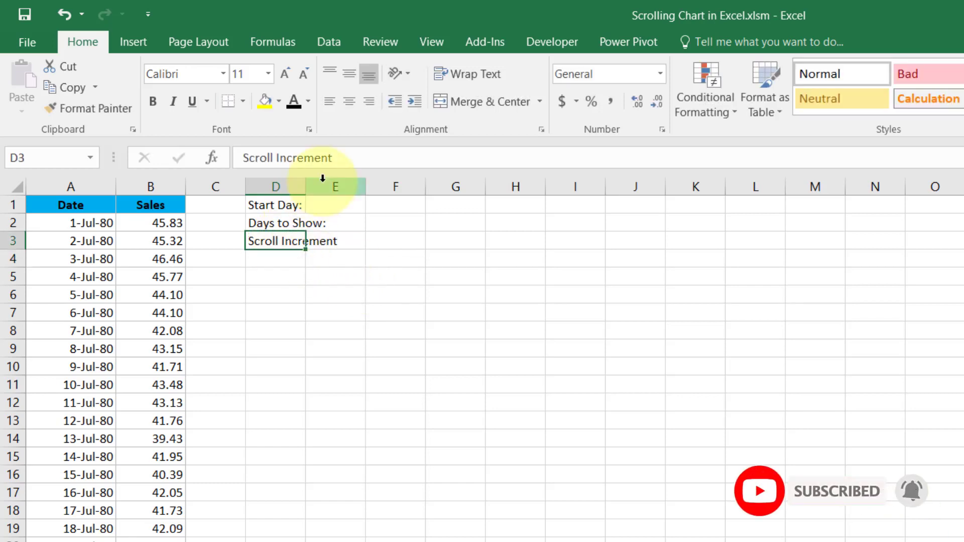
left_click(340, 158)
type(":")
key("Return")
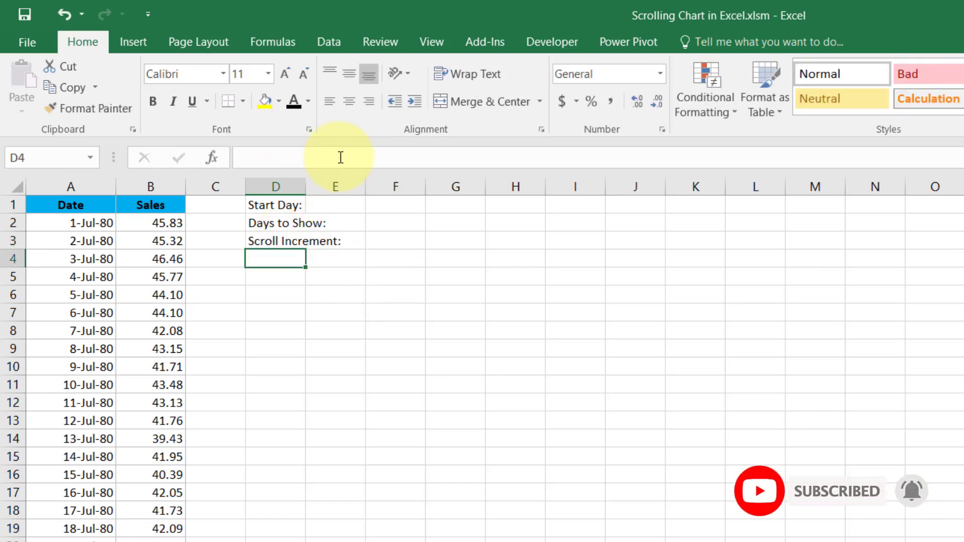
double_click(310, 187)
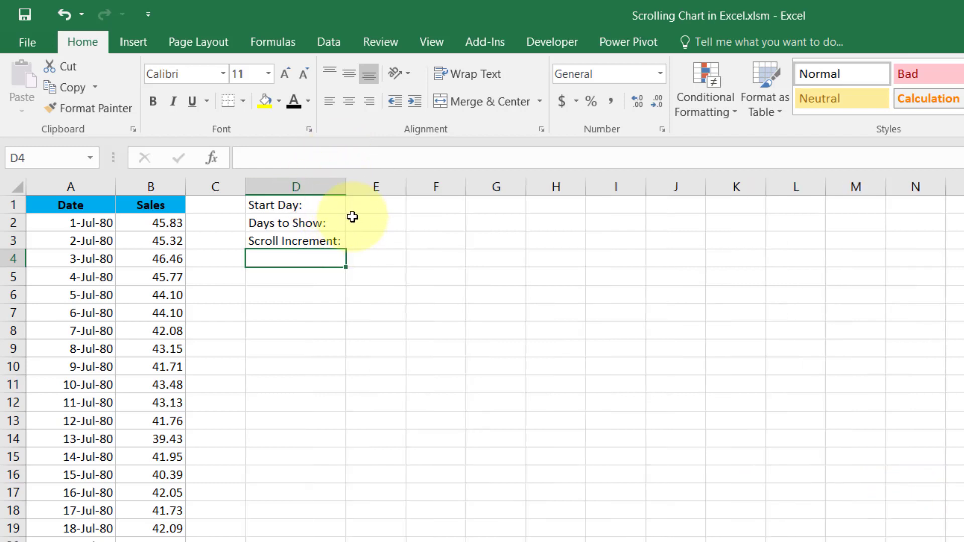
Copy the formatting of the Sales header in B1 onto the labels in D1:D3
left_click_drag(323, 205, 321, 223)
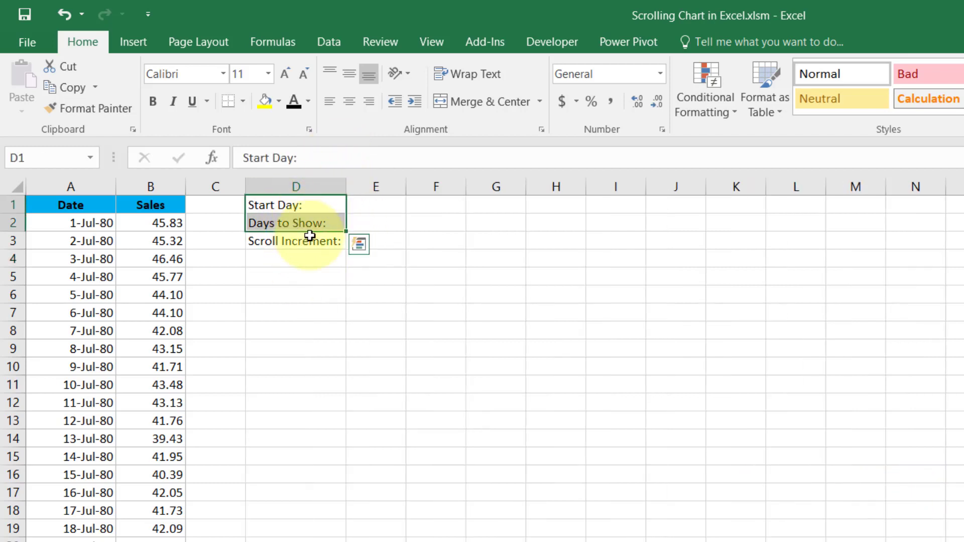
left_click(311, 257)
left_click(159, 208)
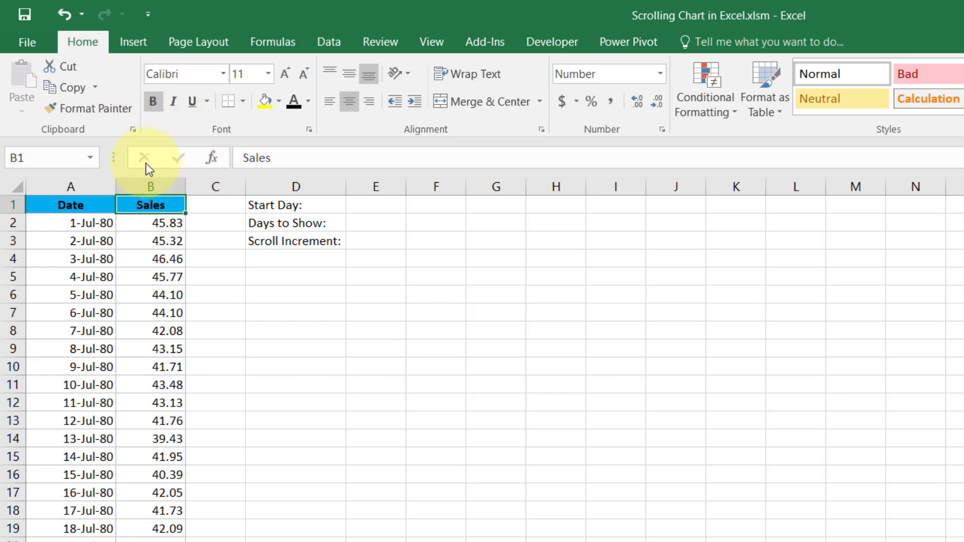
left_click(60, 116)
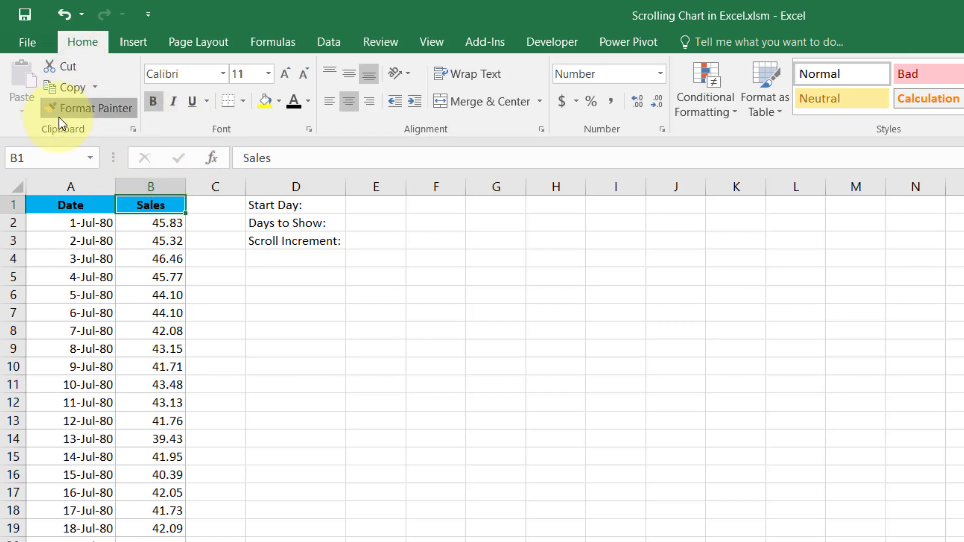
left_click(275, 207)
left_click_drag(274, 207, 279, 238)
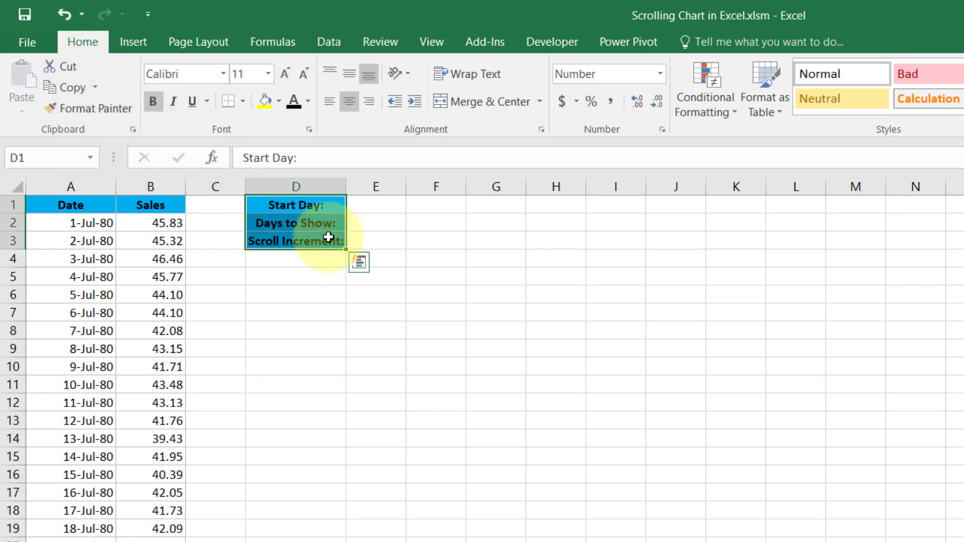
Apply all borders to the value cells E1:E3 beside the labels
left_click(375, 206)
left_click_drag(381, 239, 378, 246)
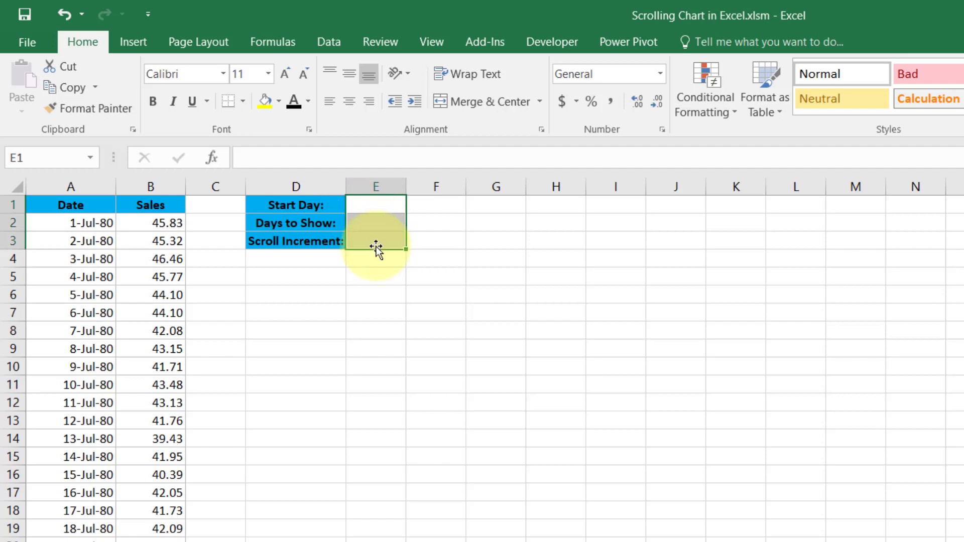
key("alt+h")
key("b")
key("a")
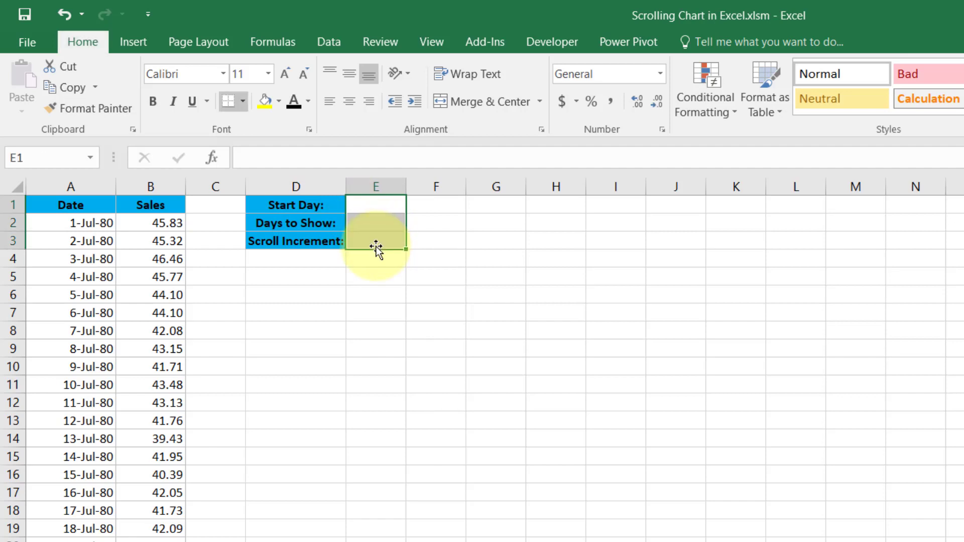
left_click(393, 276)
Set Start Day to 1, Days to Show to 180 and Scroll Increment to 50 in cells E1 to E3
left_click(377, 202)
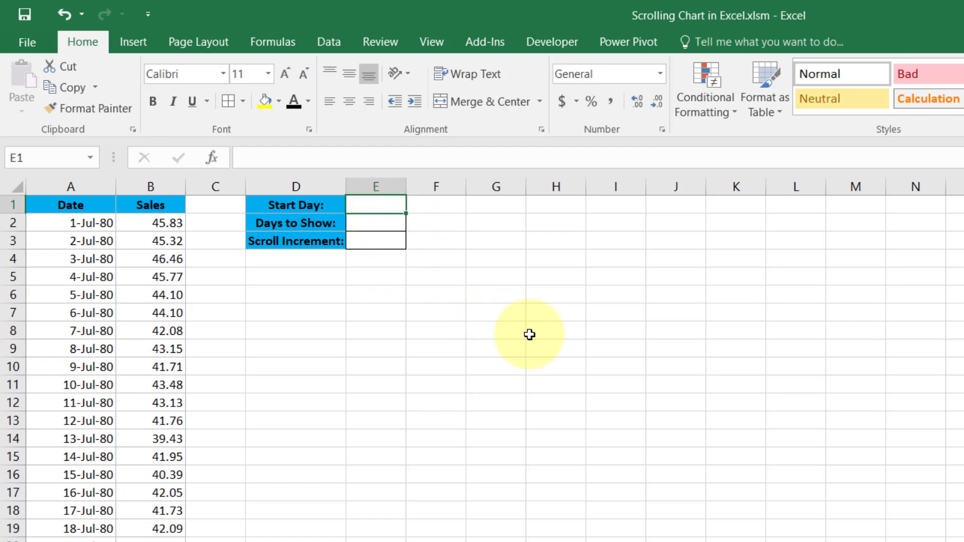
type("1")
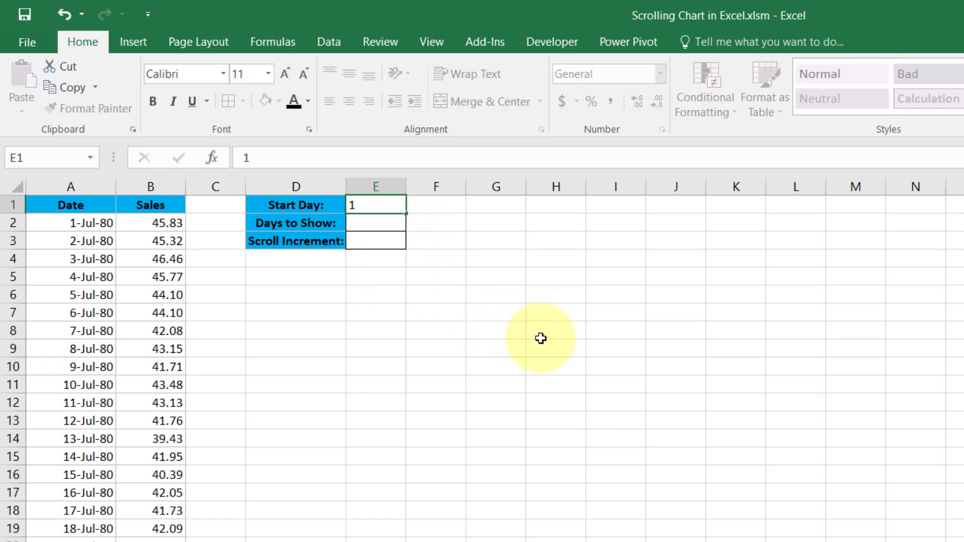
key("Return")
type("180")
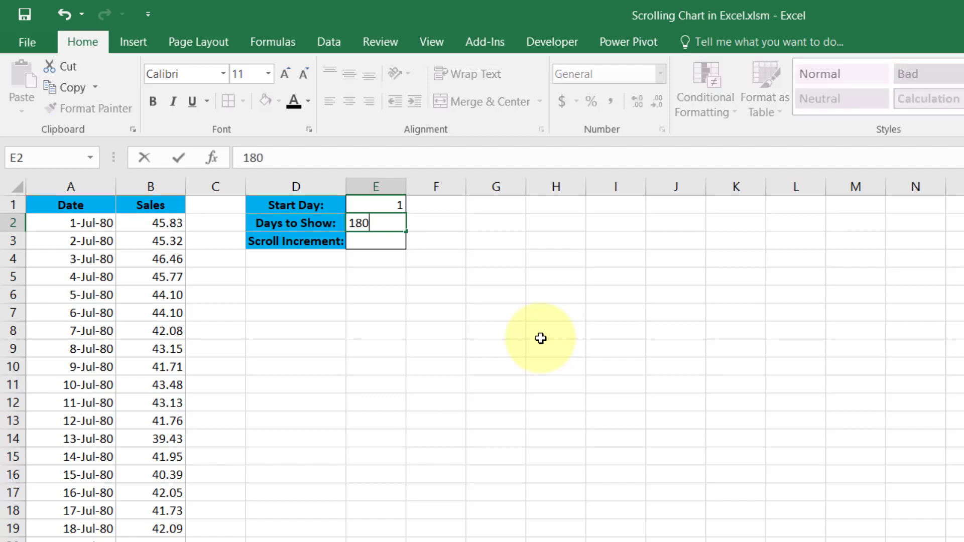
key("Return")
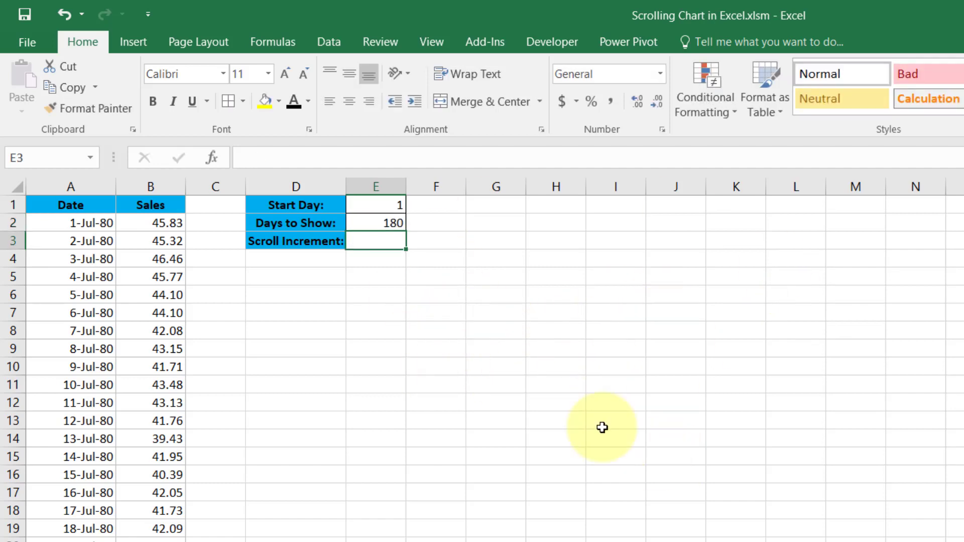
type("50")
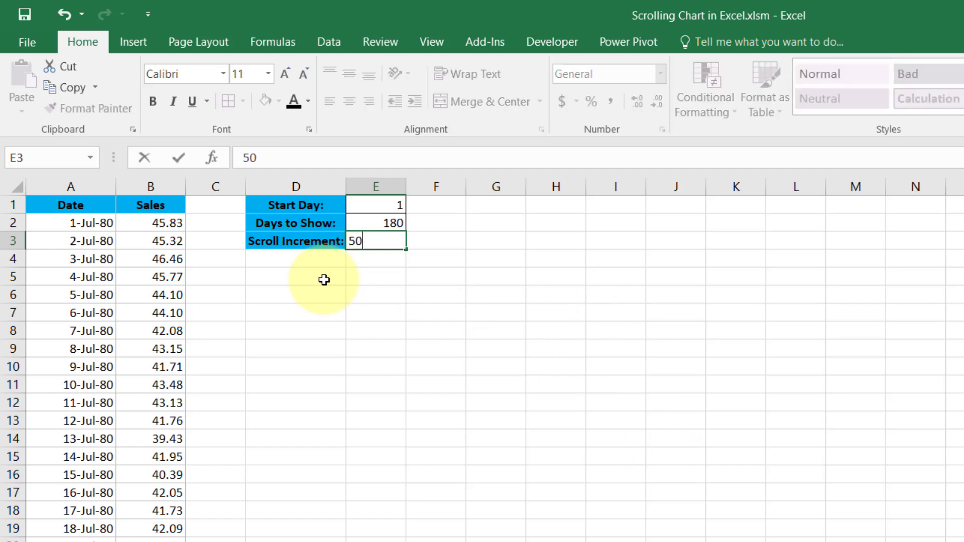
key("Return")
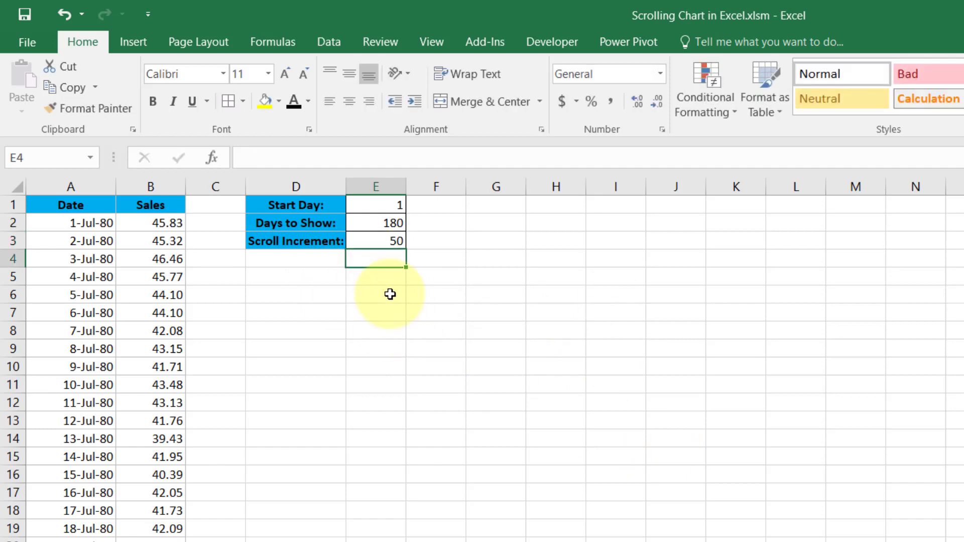
left_click(378, 243)
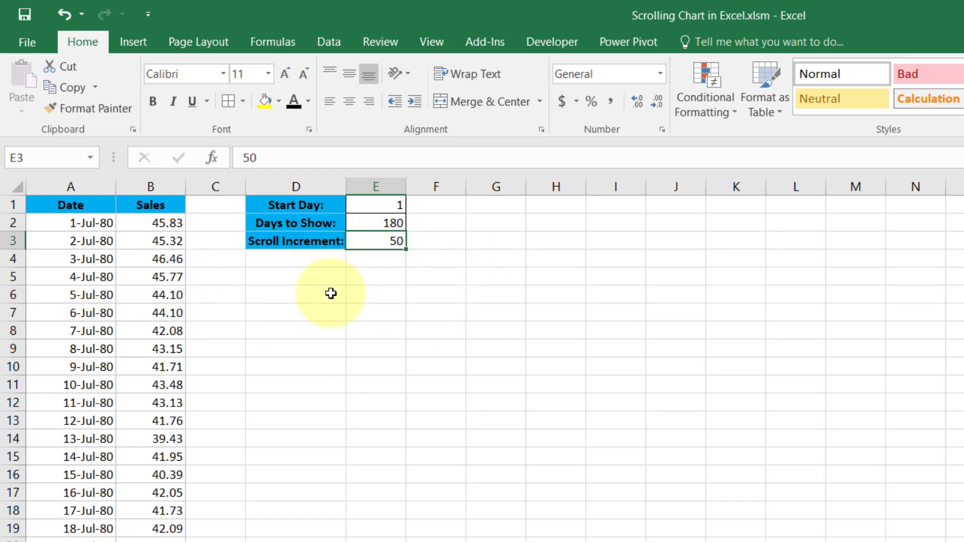
left_click(312, 278)
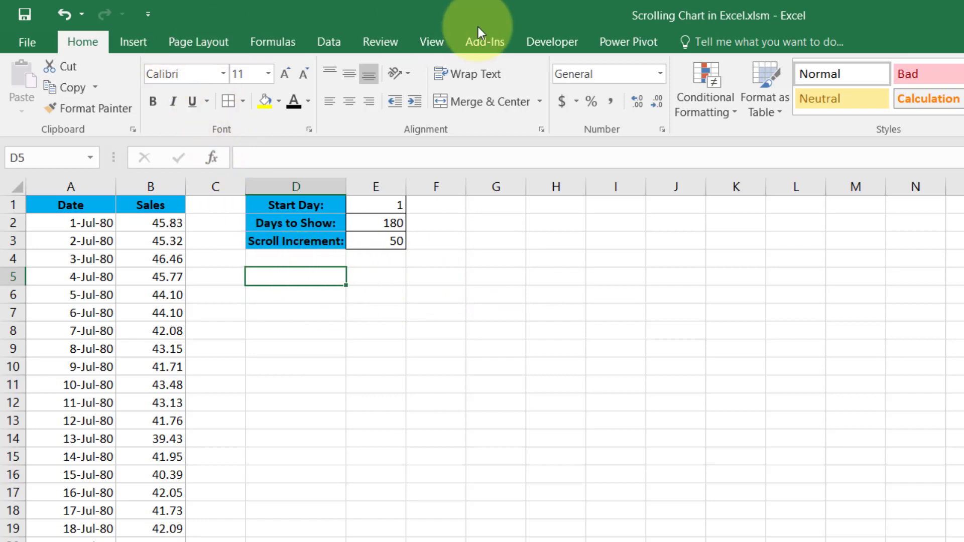
Insert a Form Controls button spanning D4:E5 below the Scroll Increment row, accepting the default macro assignment
left_click(530, 43)
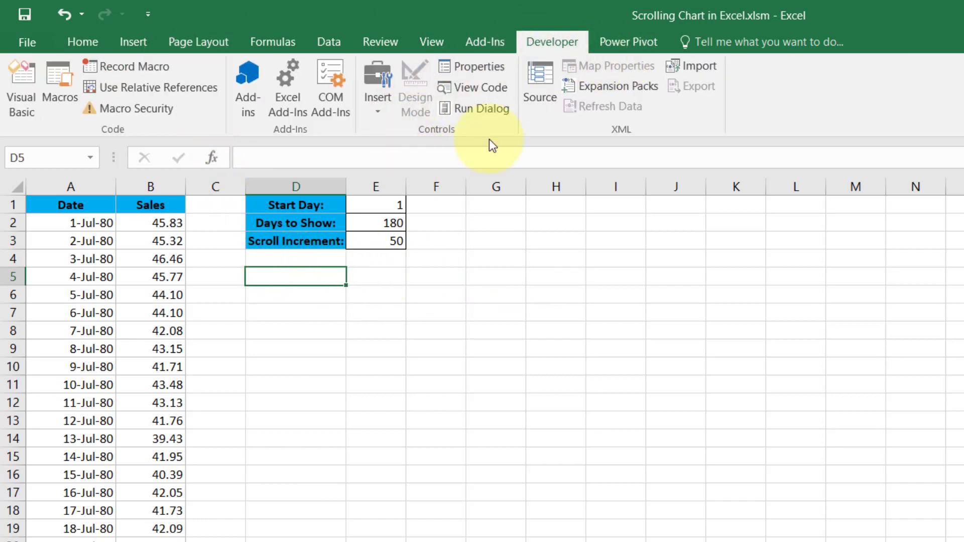
left_click(378, 116)
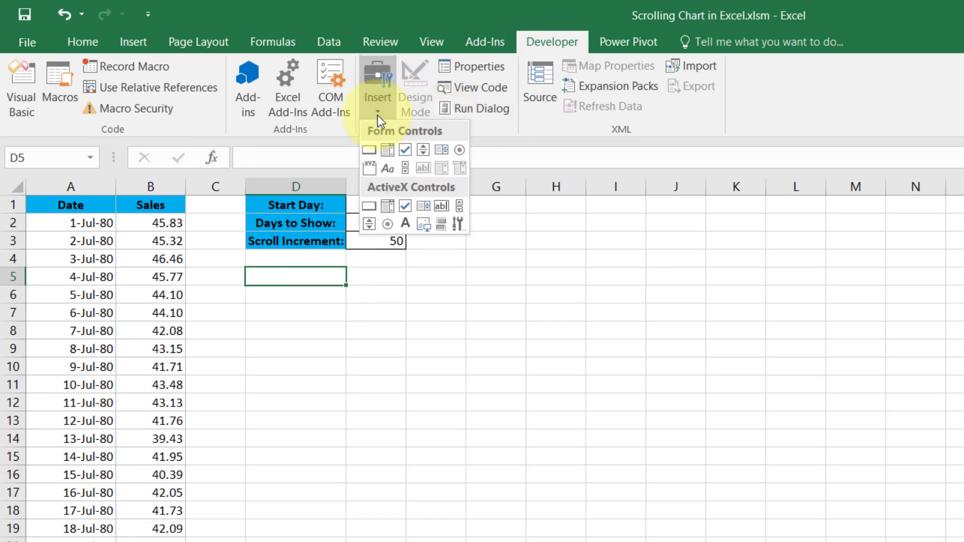
left_click(371, 152)
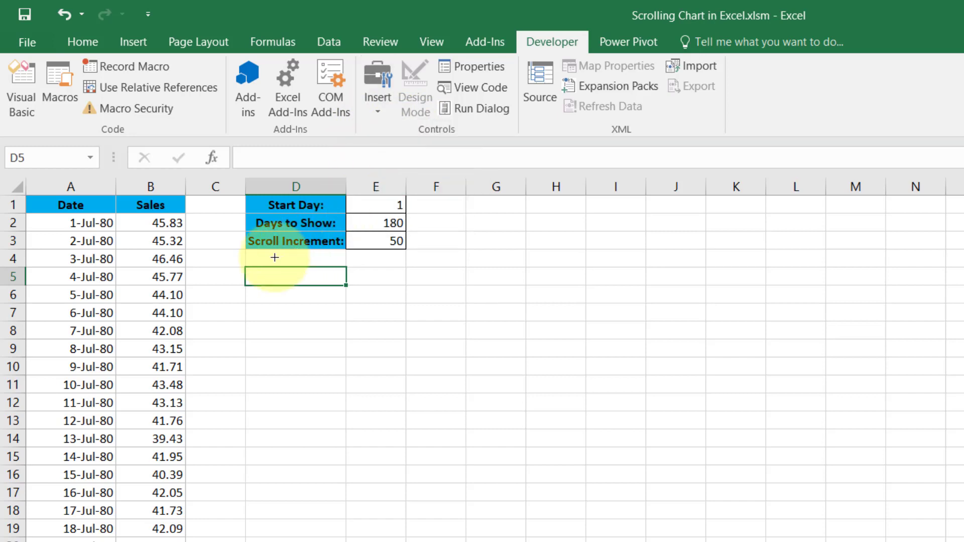
mouse_move(246, 254)
left_mouse_down()
mouse_move(390, 286)
mouse_move(406, 279)
left_mouse_up()
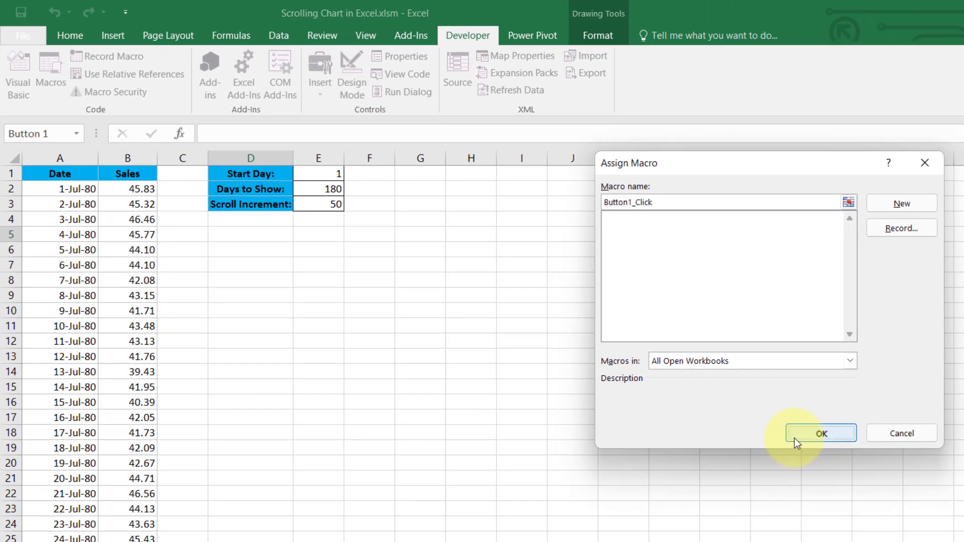
left_click(794, 438)
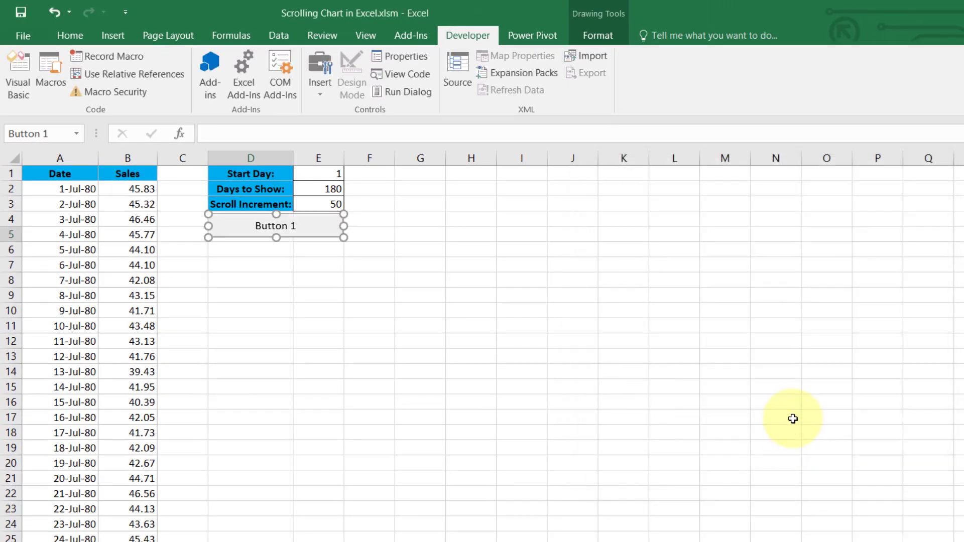
Change the new button's caption to Start/Stop and deselect the button
left_click(271, 225)
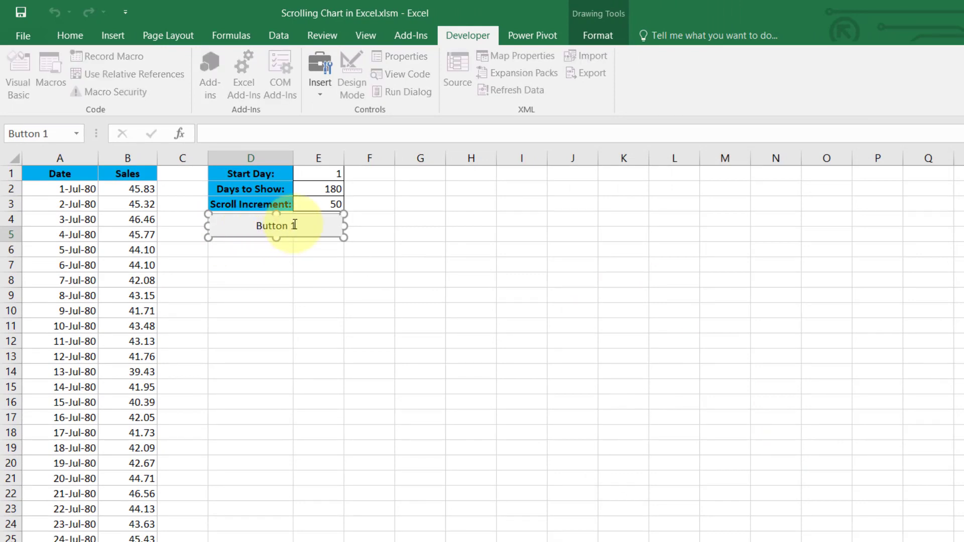
triple_click(295, 224)
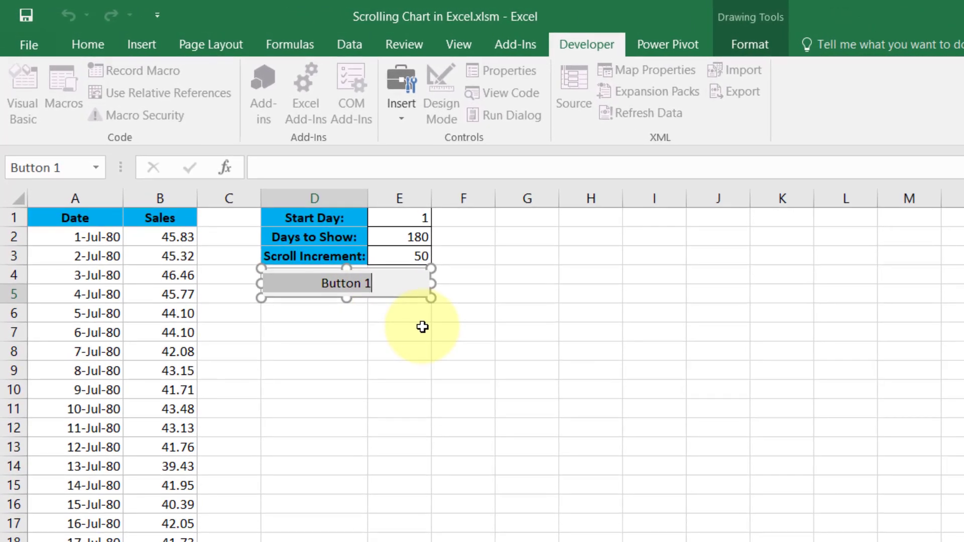
type("Star")
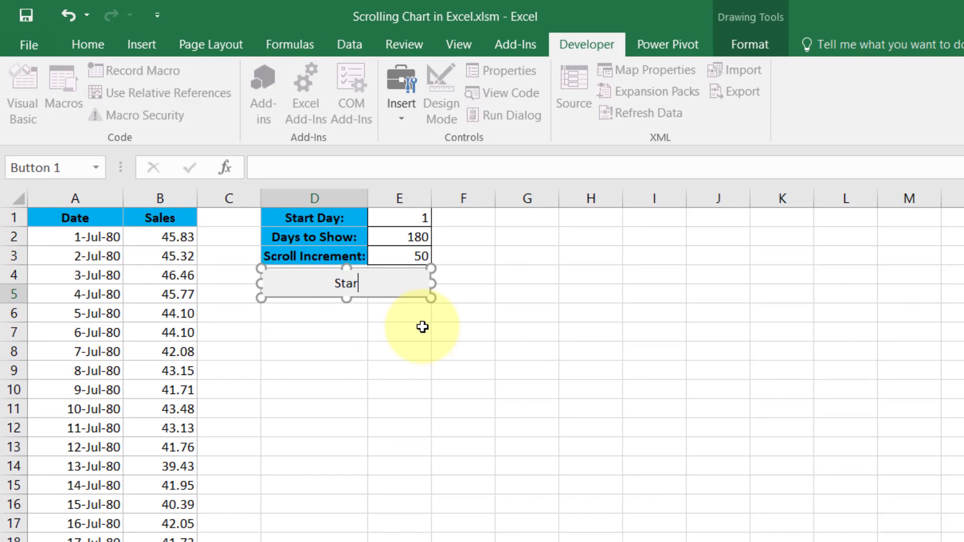
type("t/Stop")
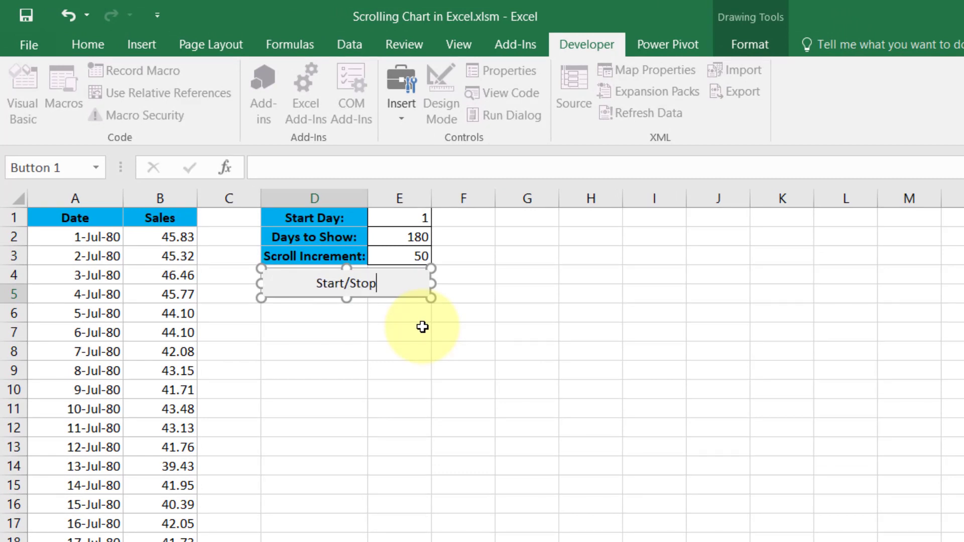
left_click(422, 327)
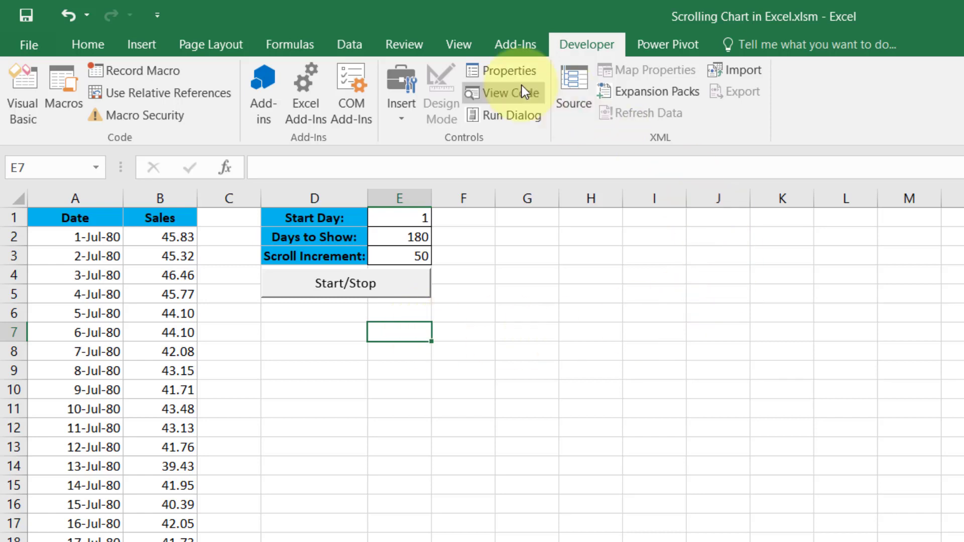
Hide the gridlines on the Sales Data sheet
left_click(471, 48)
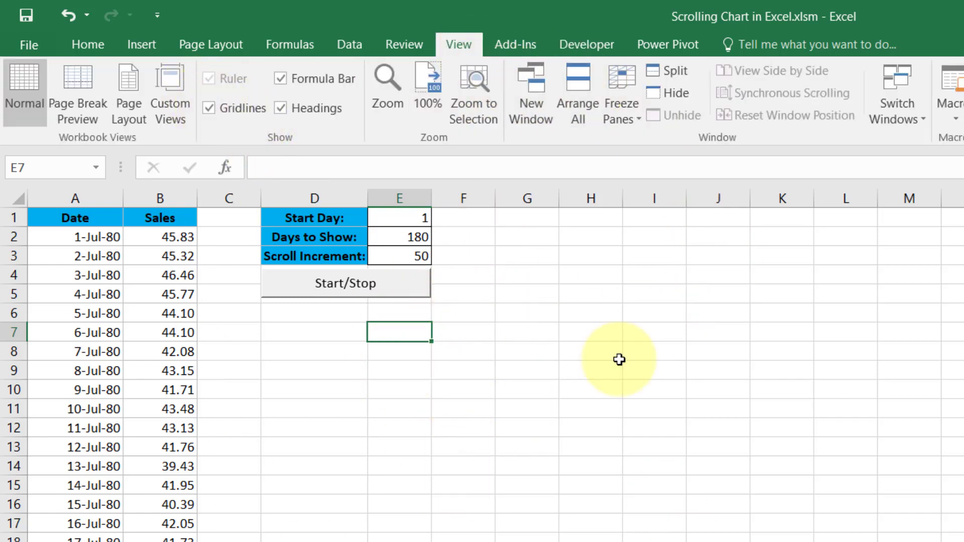
left_click(210, 107)
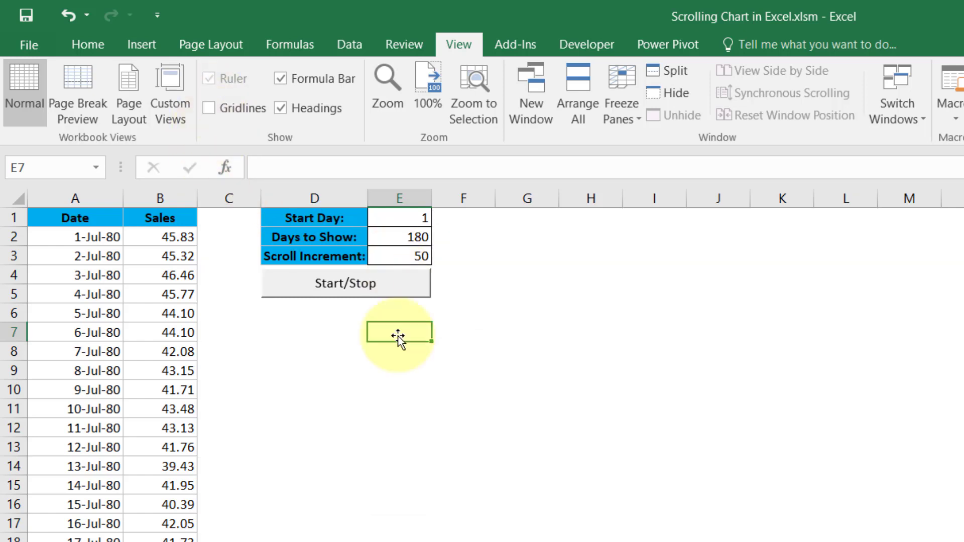
left_click(467, 502)
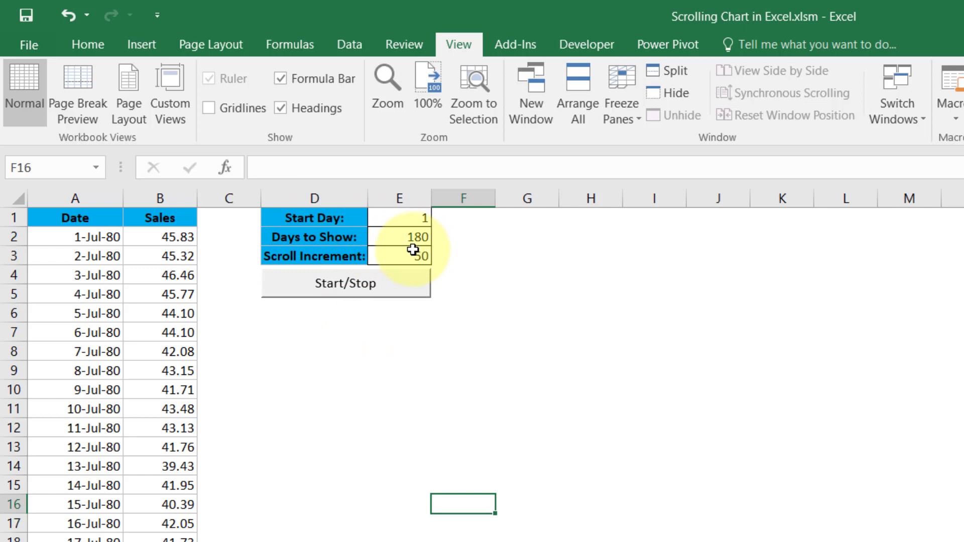
left_click(74, 198)
left_click(160, 198)
left_click(267, 404)
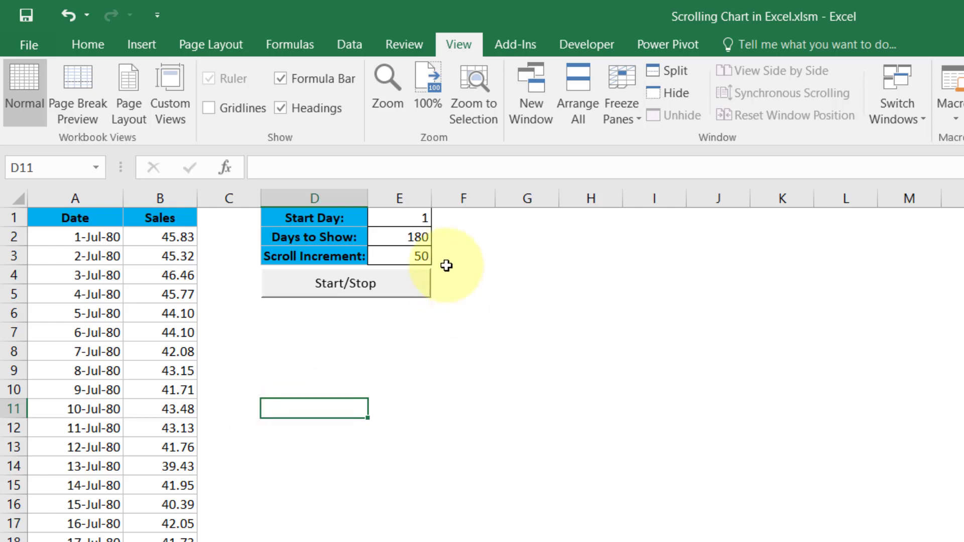
left_click_drag(420, 217, 422, 256)
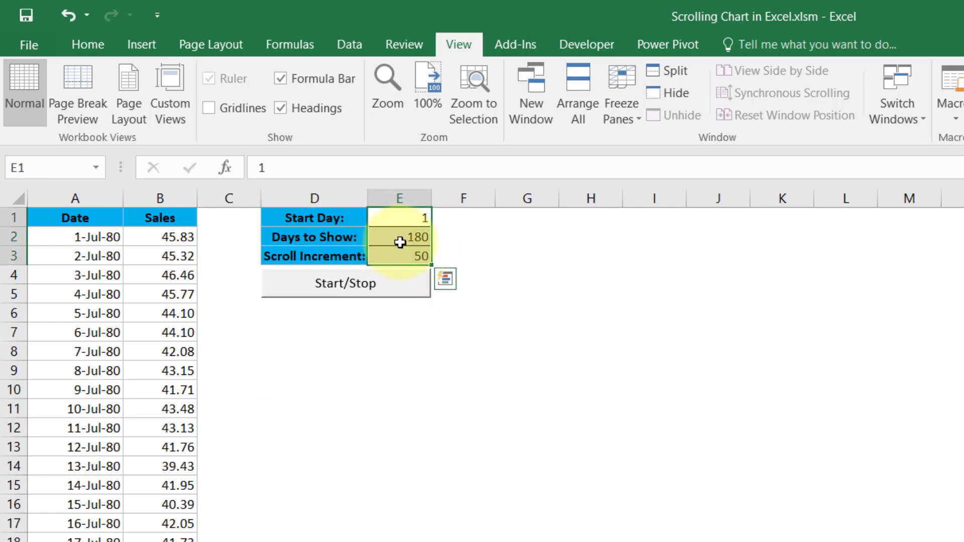
left_click(408, 237)
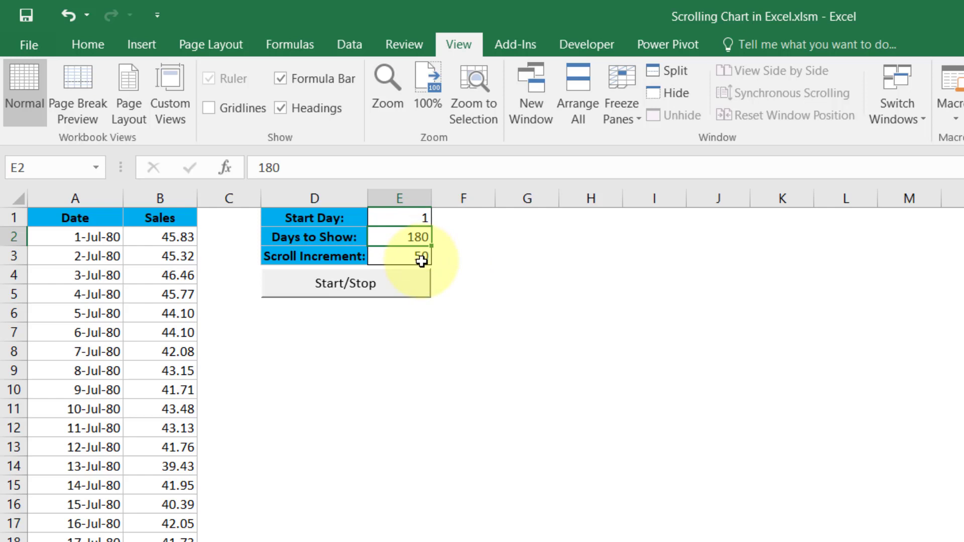
Define the workbook-scoped name StartDay for cell E1 in the Name Manager
left_click(421, 260)
key("Up")
key("Up")
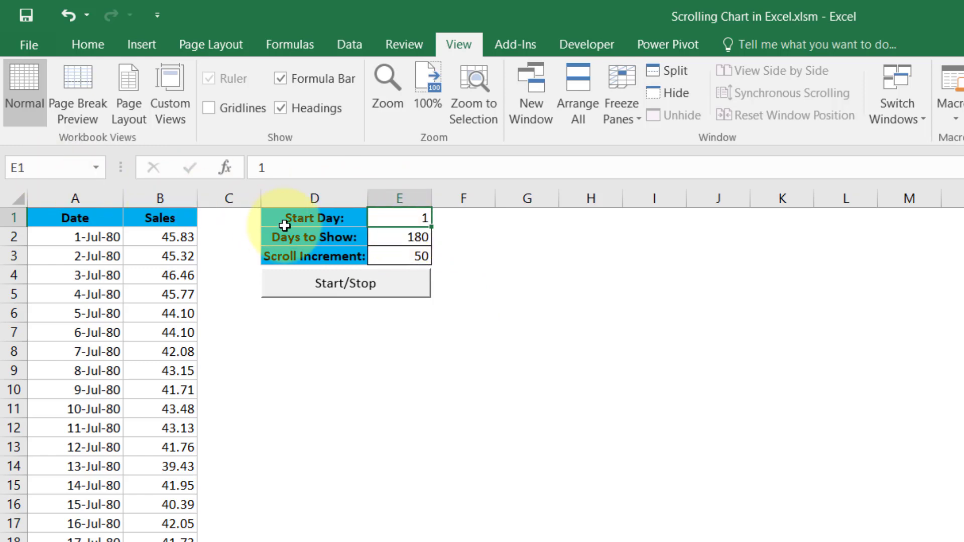
key("ctrl+F3")
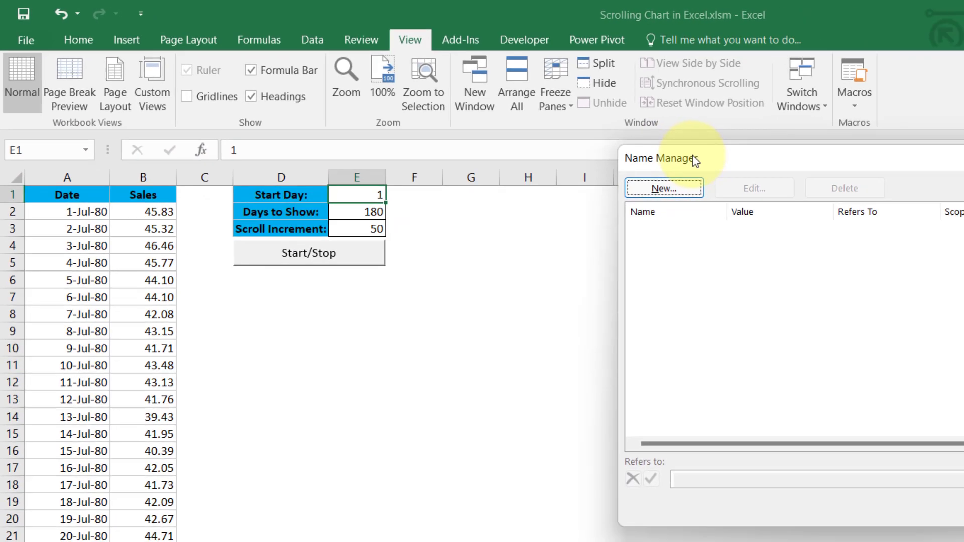
left_click_drag(773, 176, 522, 210)
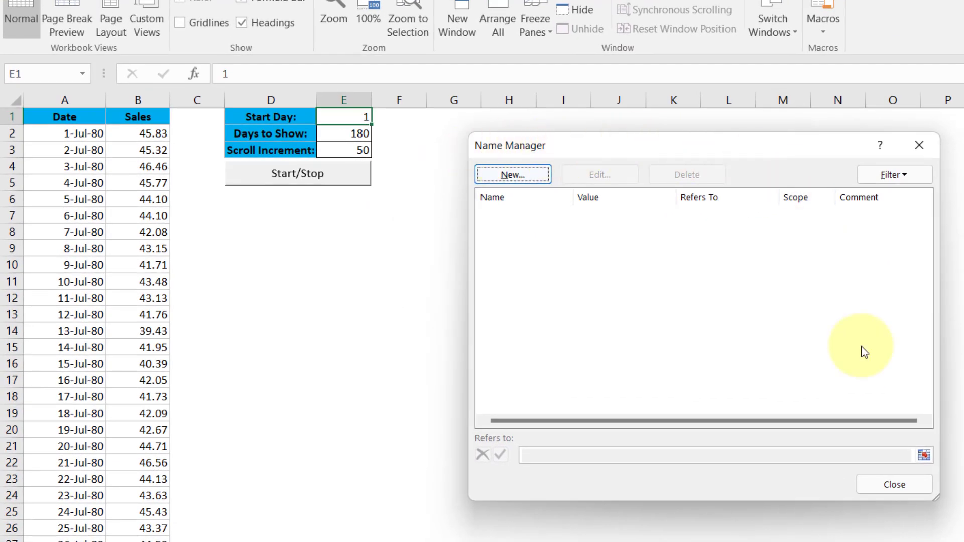
left_click(516, 178)
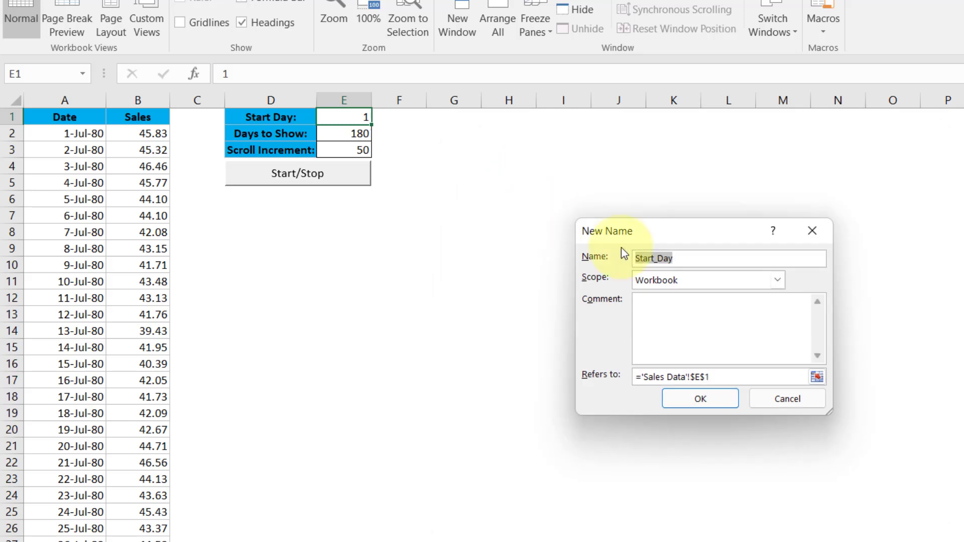
left_click(660, 258)
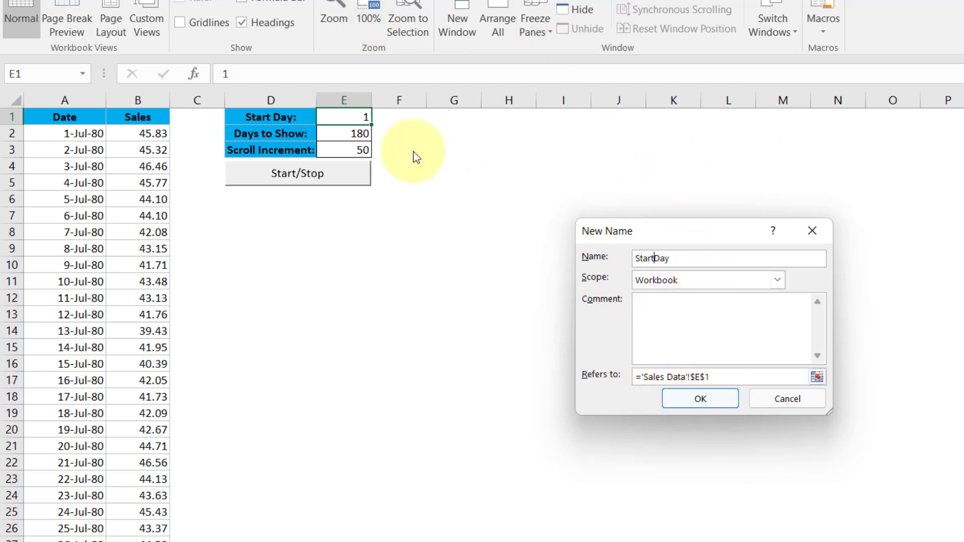
left_click(702, 405)
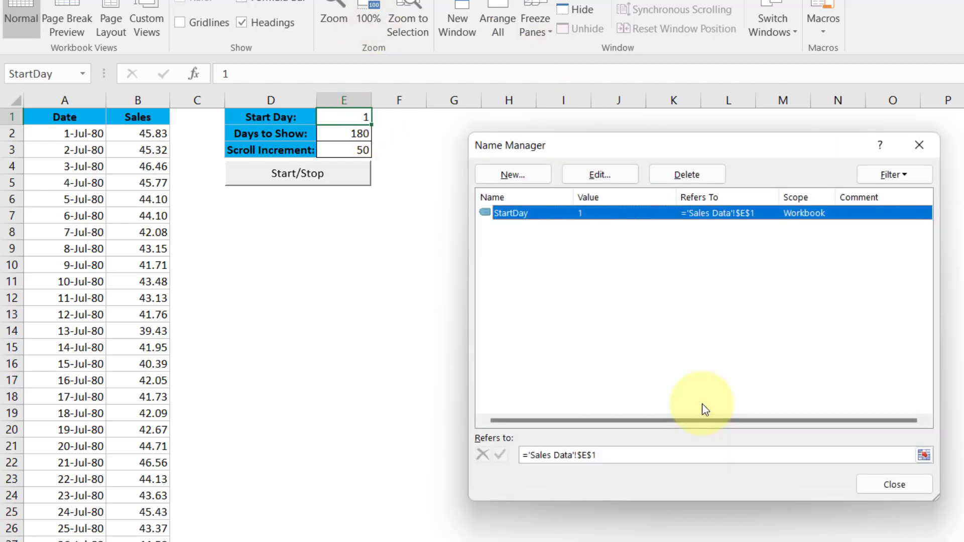
left_click(874, 483)
Define the workbook-scoped name TotalRecords for the Days to Show value in cell E2
left_click(374, 134)
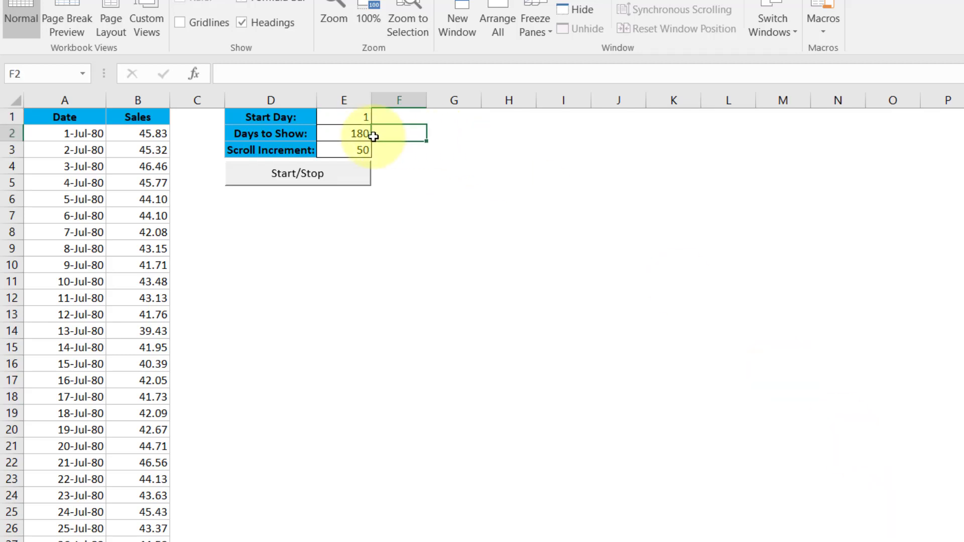
left_click(336, 133)
key("ctrl+F3")
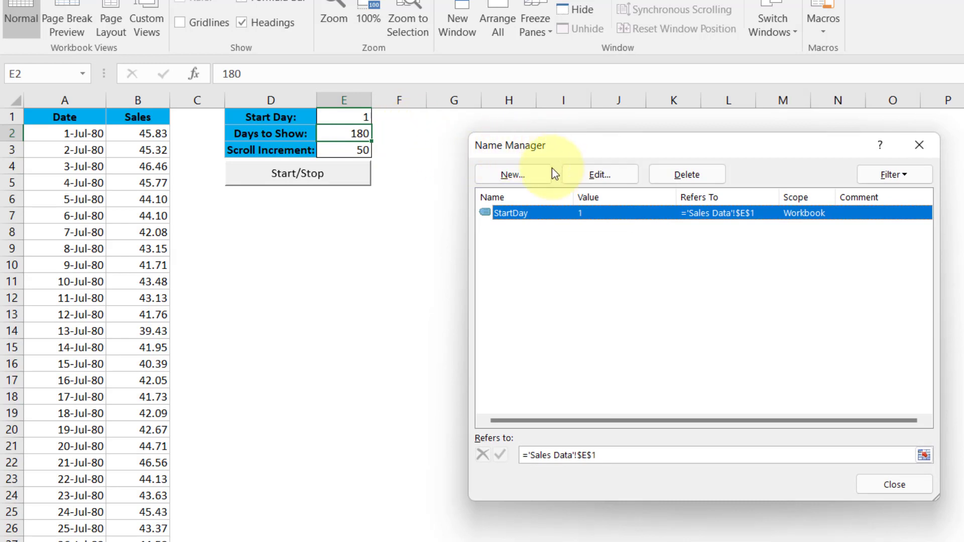
left_click(513, 177)
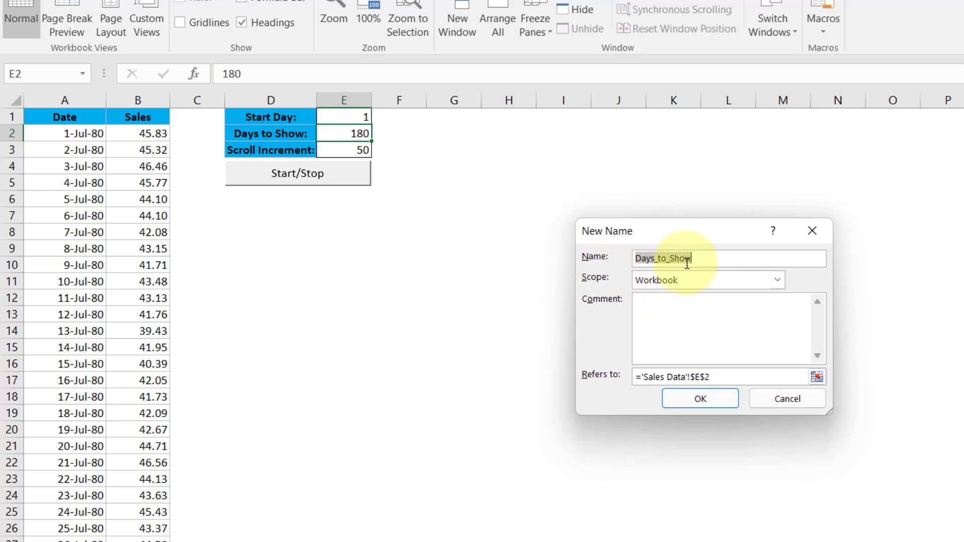
type("TotalRecords")
left_click(719, 377)
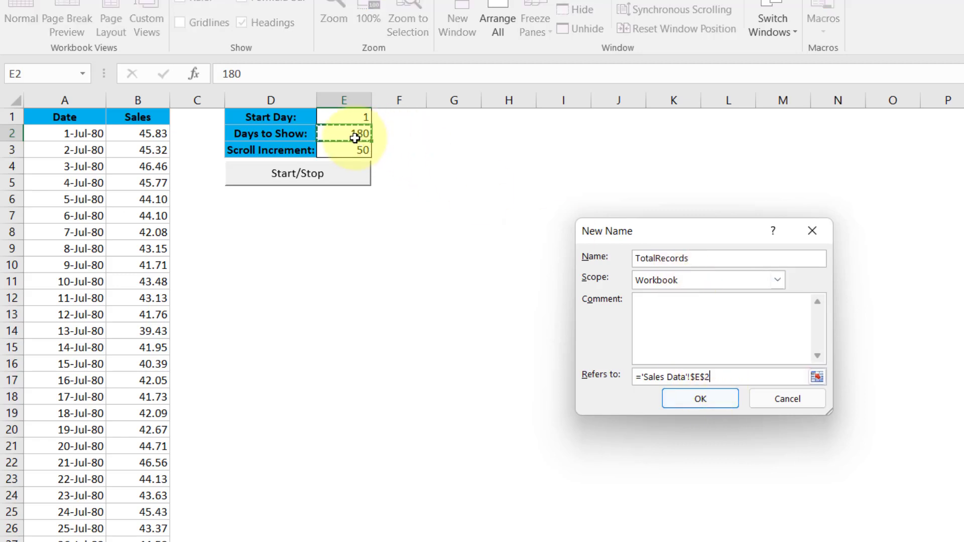
left_click(695, 398)
left_click(878, 487)
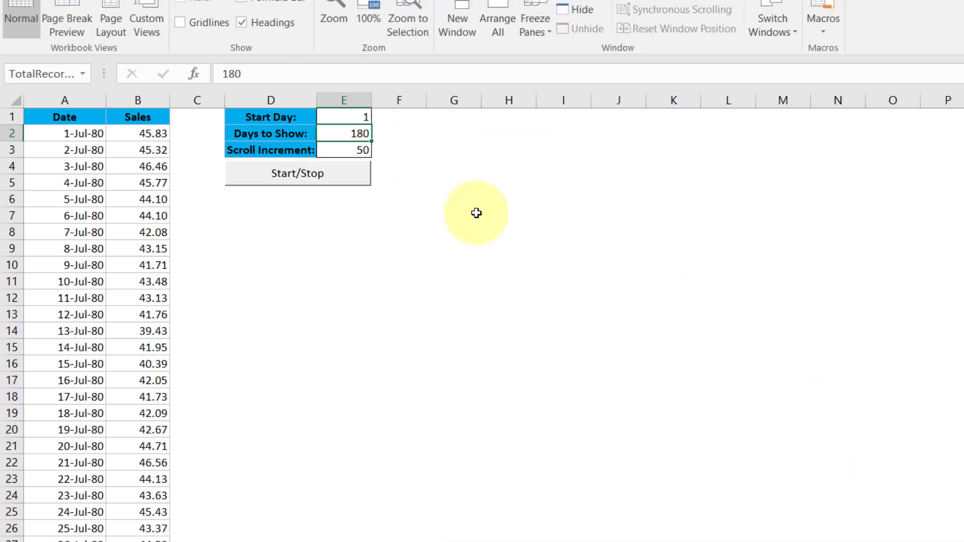
Define the workbook-scoped name Increment for the Scroll Increment value in cell E3
left_click(364, 149)
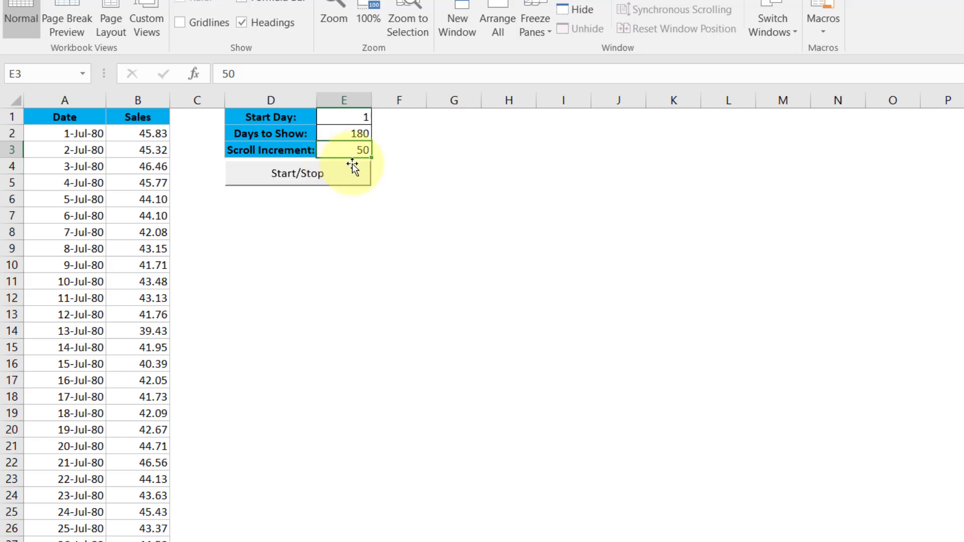
key("ctrl+F3")
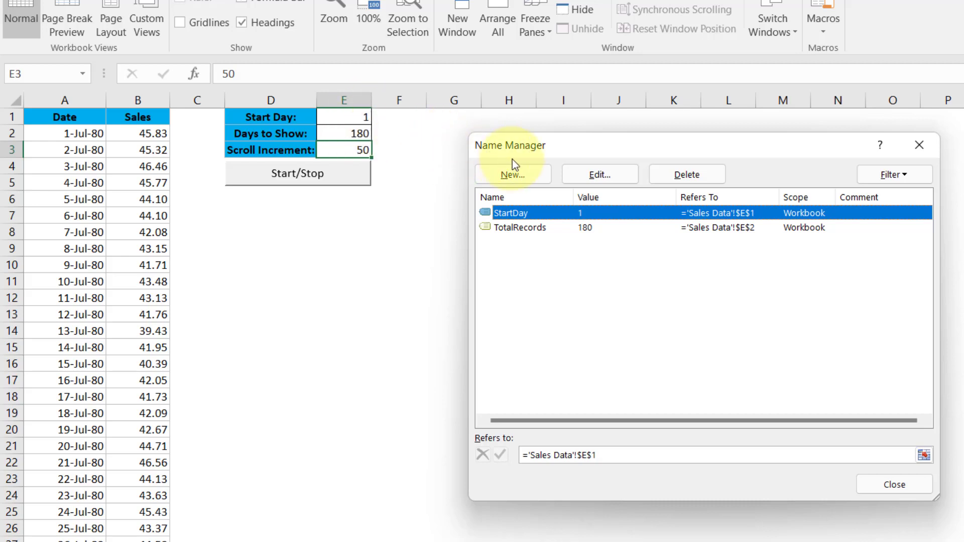
left_click(518, 173)
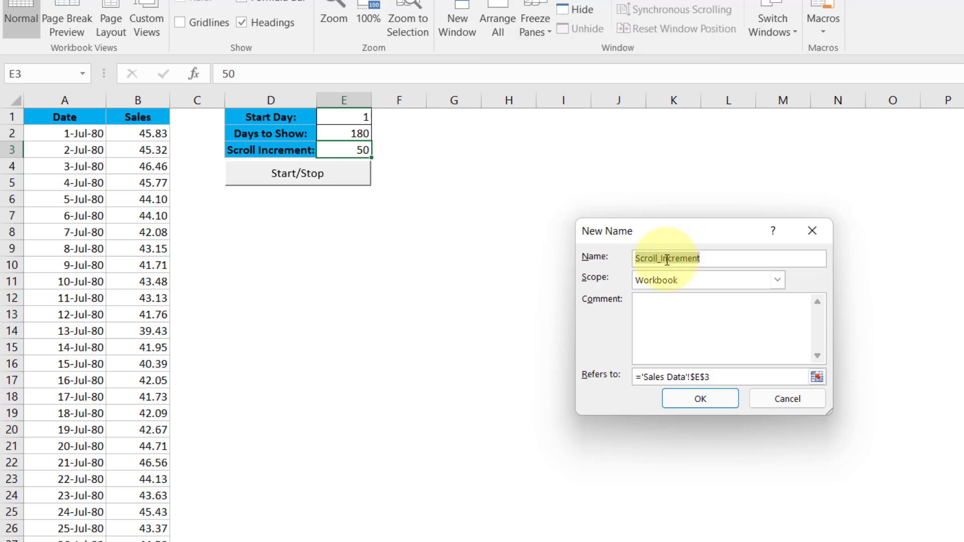
left_click_drag(660, 258, 615, 252)
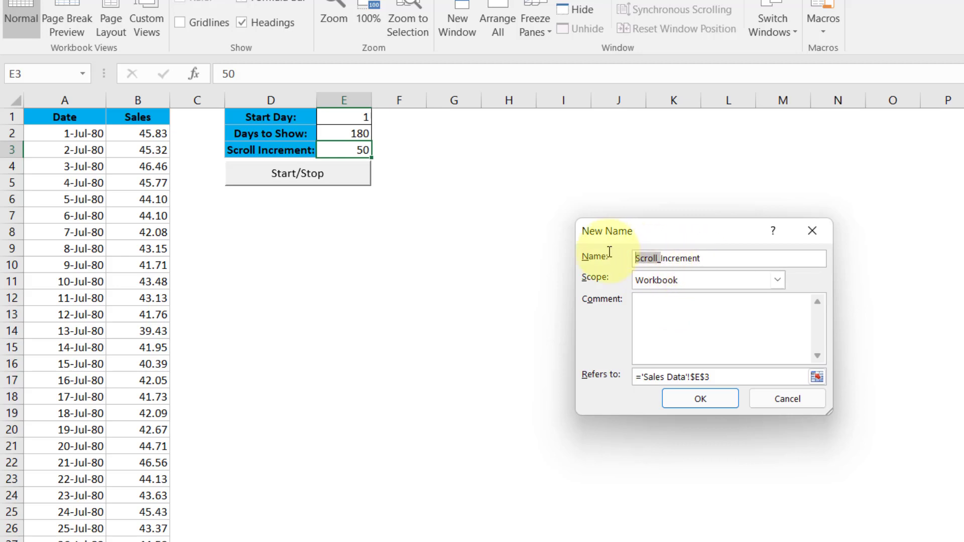
key("BackSpace")
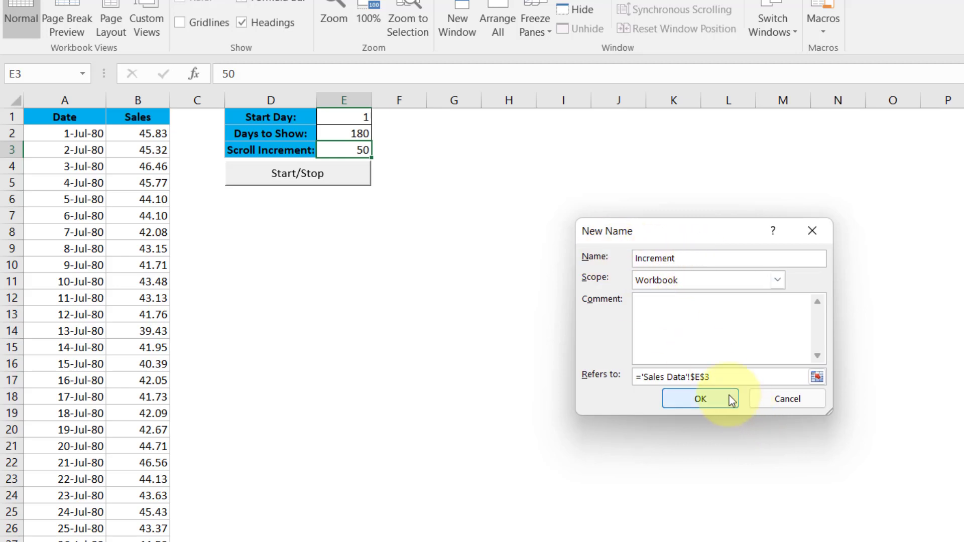
left_click(726, 376)
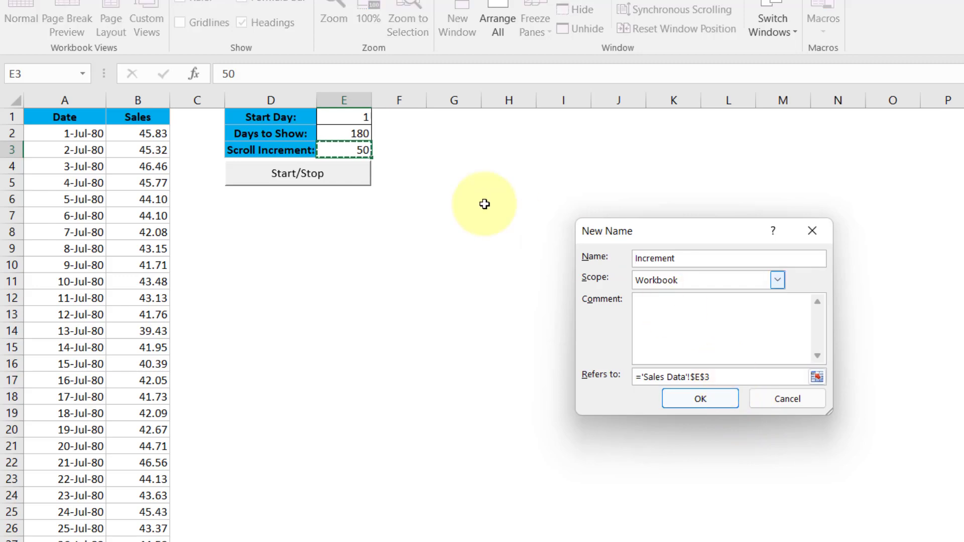
left_click(700, 401)
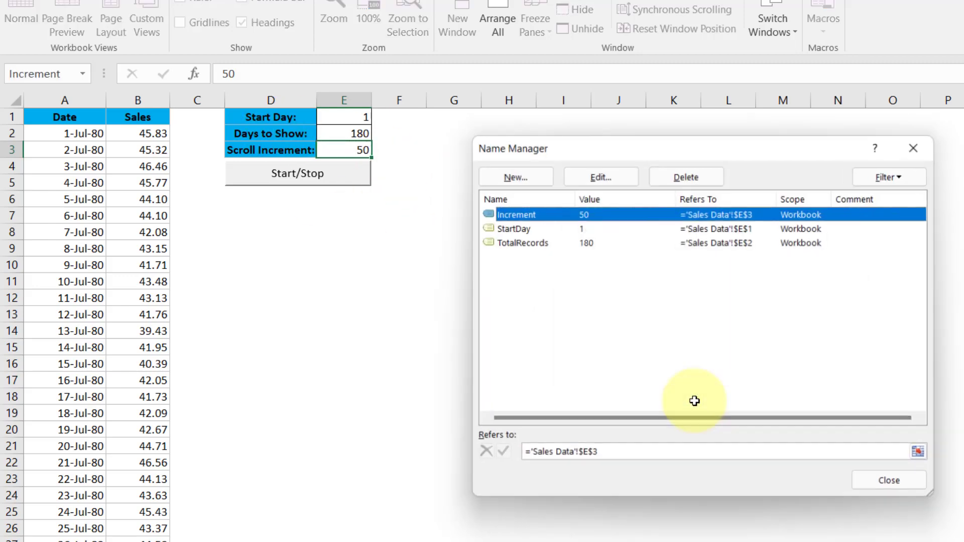
left_click(877, 487)
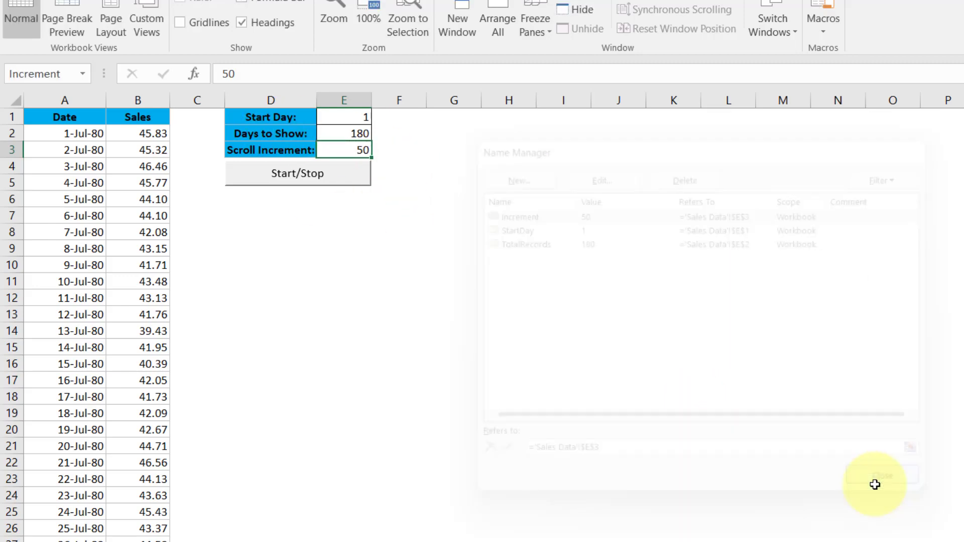
left_click(429, 241)
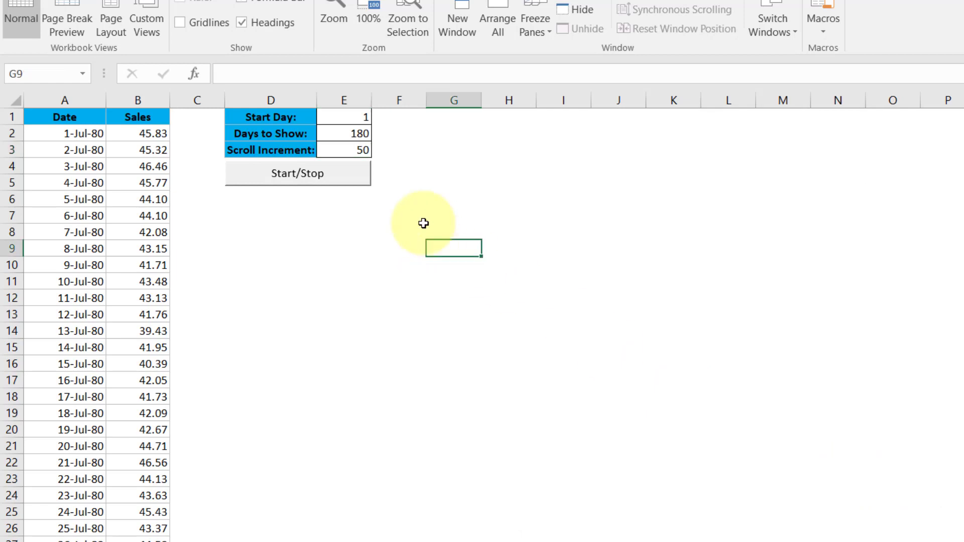
left_click(355, 116)
left_click(347, 133)
left_click(346, 149)
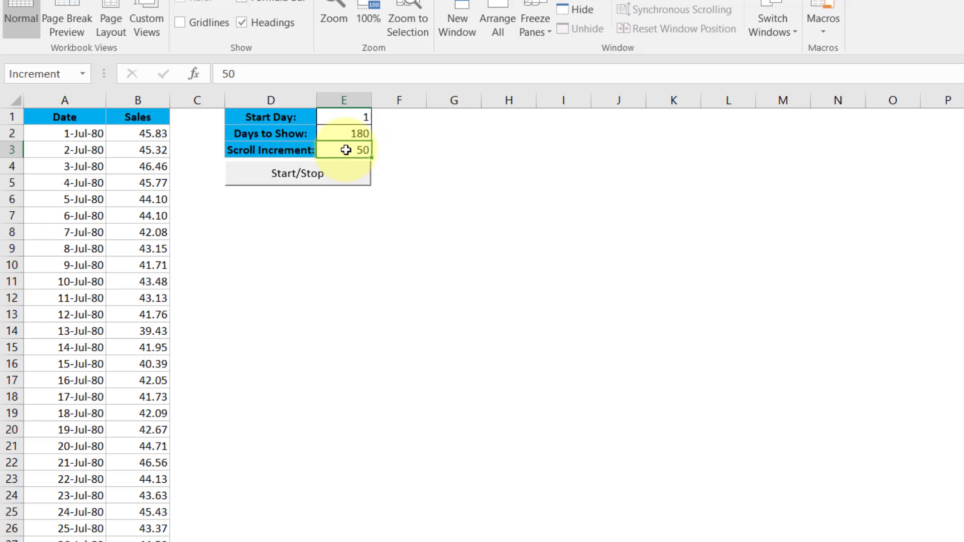
left_click(86, 117)
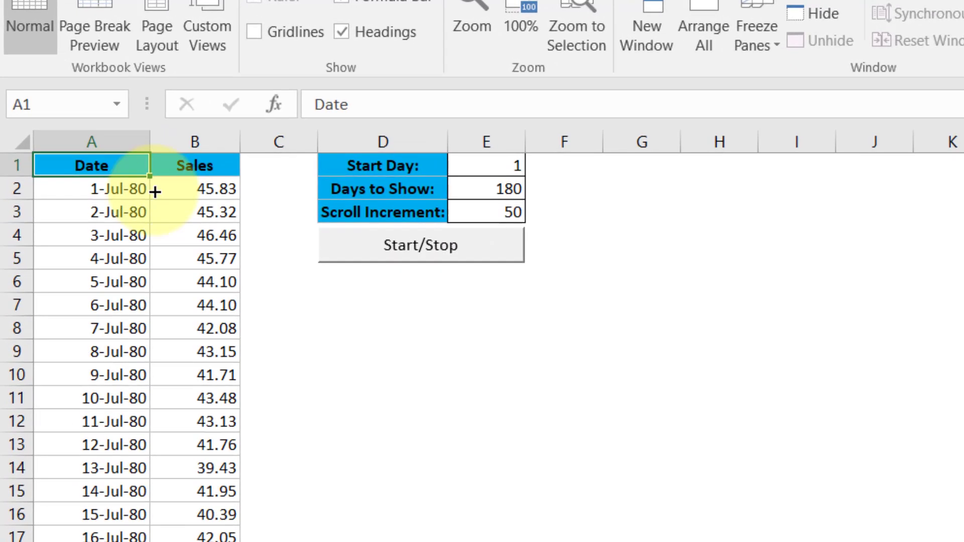
left_click(214, 165)
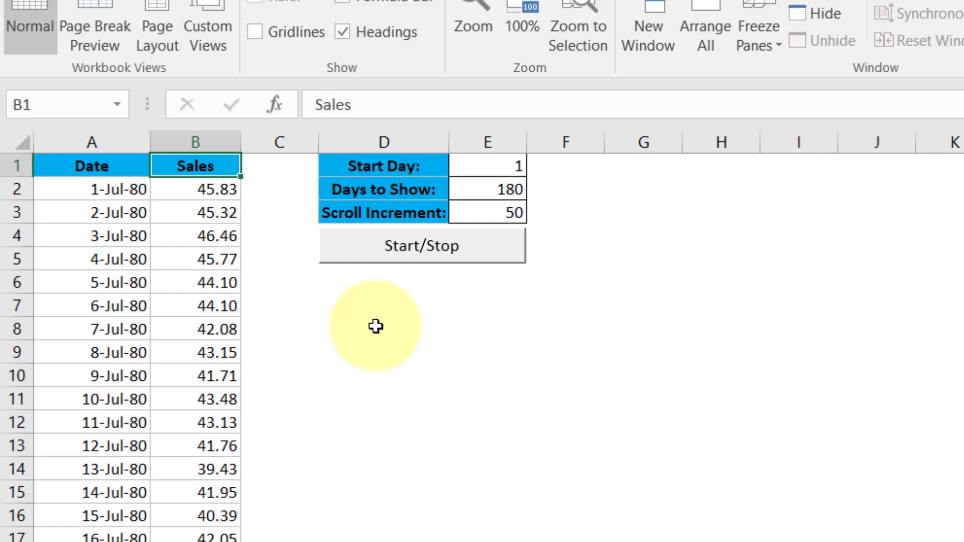
Begin an OFFSET formula in cell D8 with the Date header A1 as reference and the name StartDay as rows
left_click(376, 326)
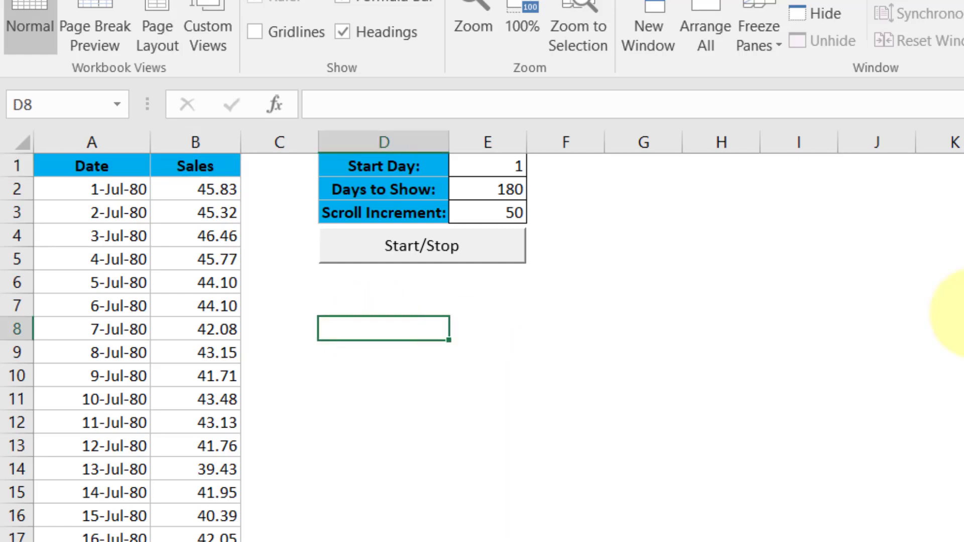
type("=off")
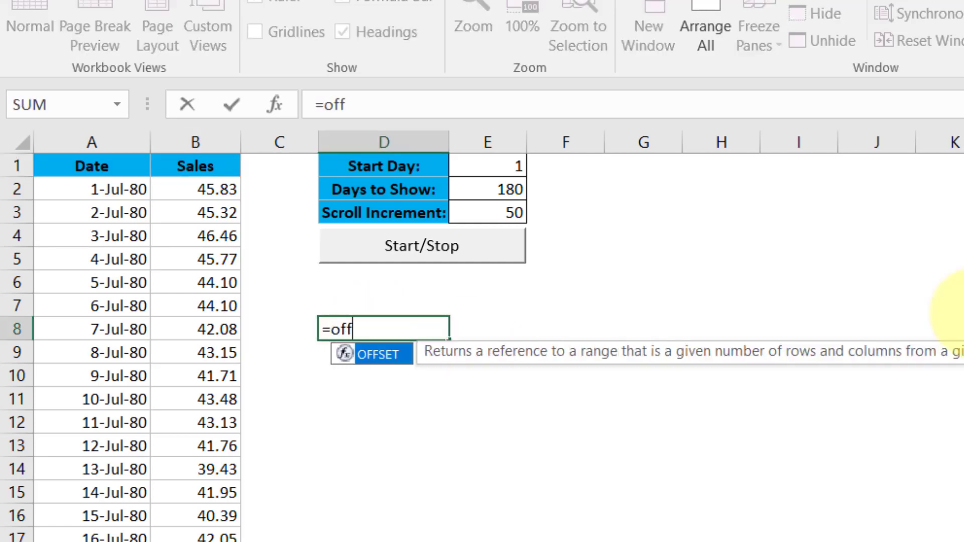
type("se")
key("Tab")
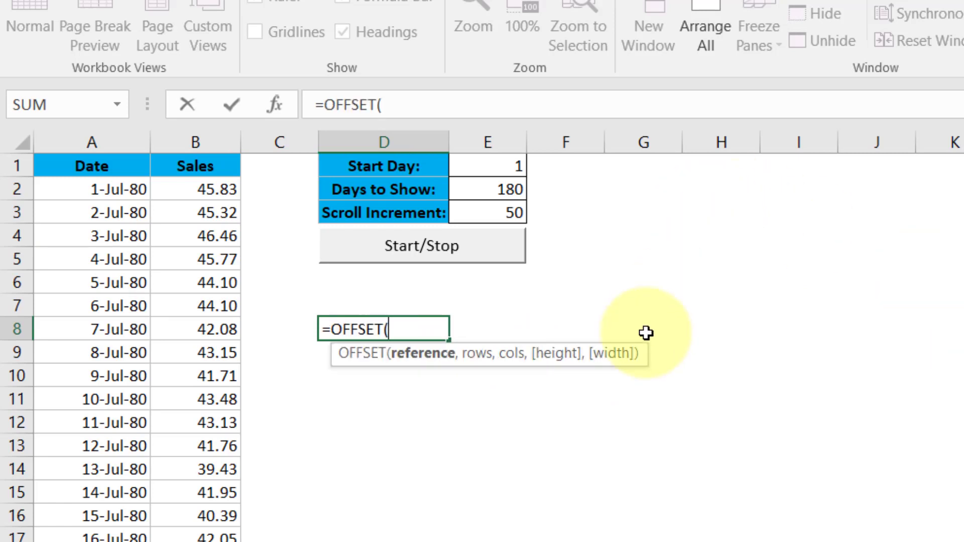
left_click(79, 171)
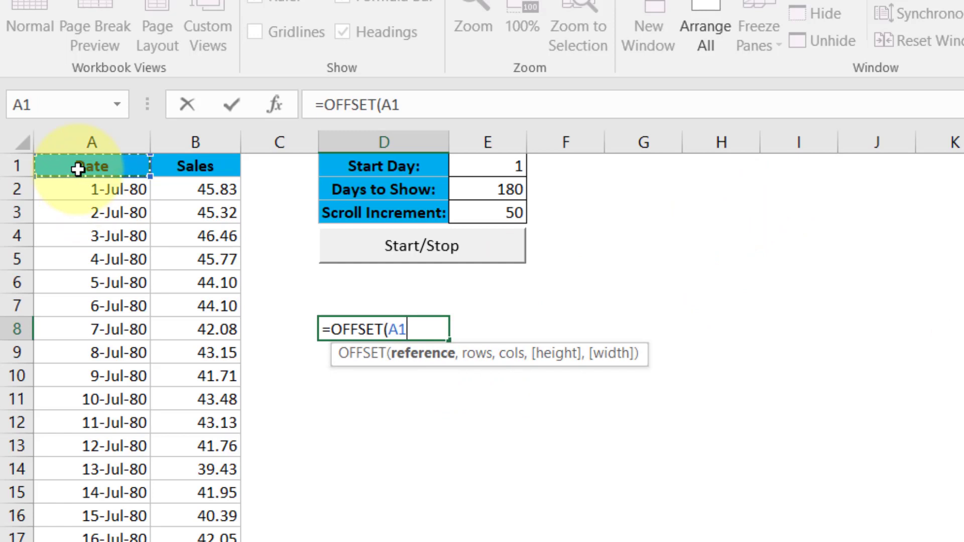
type(",")
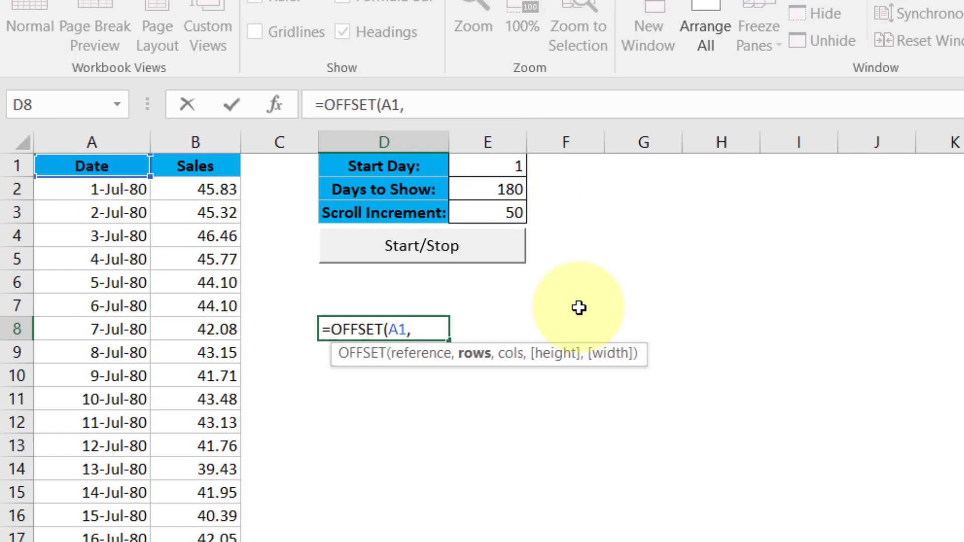
key("F3")
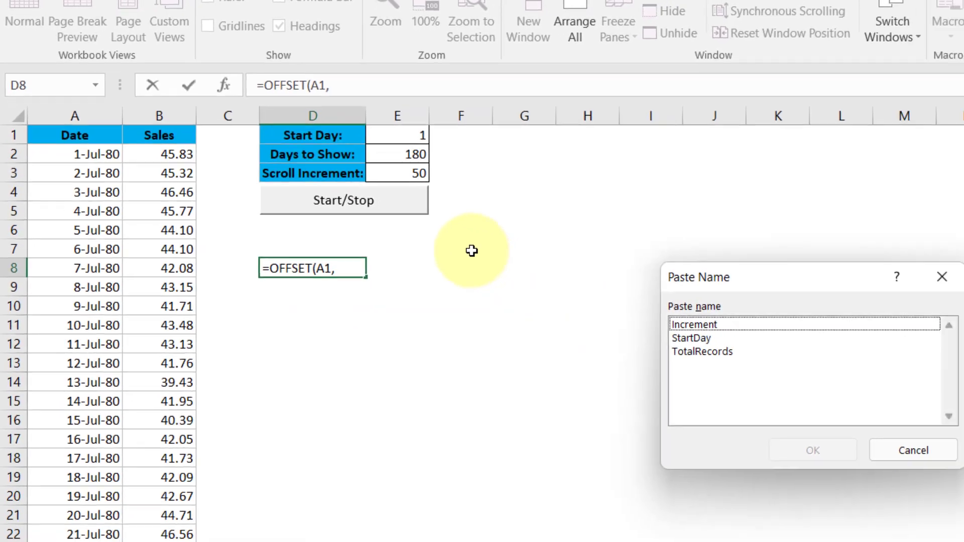
left_click_drag(739, 281, 527, 282)
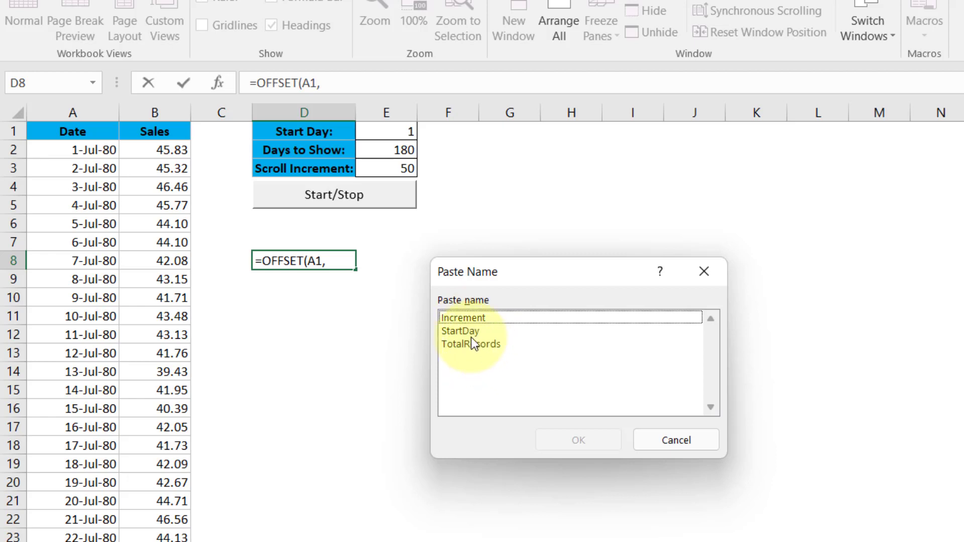
left_click(459, 334)
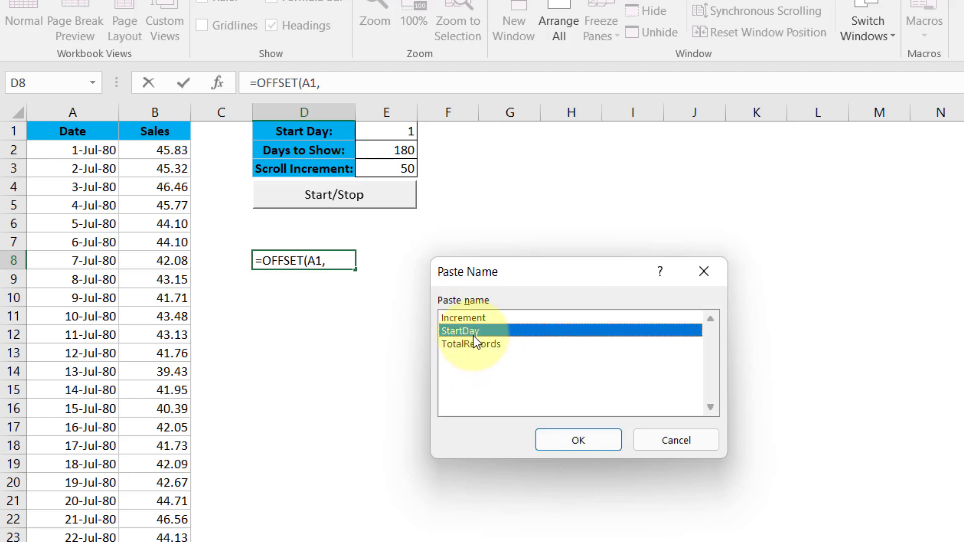
left_click(581, 445)
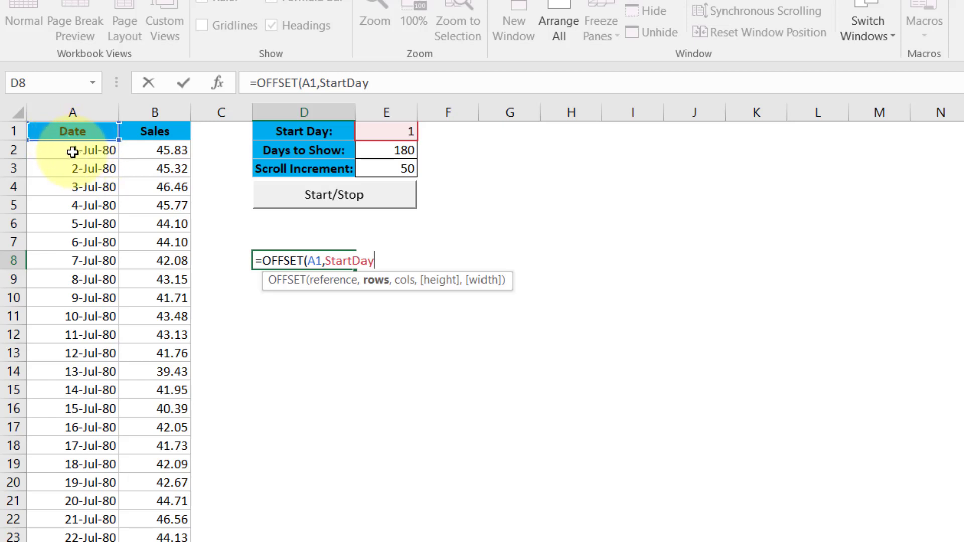
Complete the D8 OFFSET formula with 0 columns, the name TotalRecords as height and a width of 1
type(",")
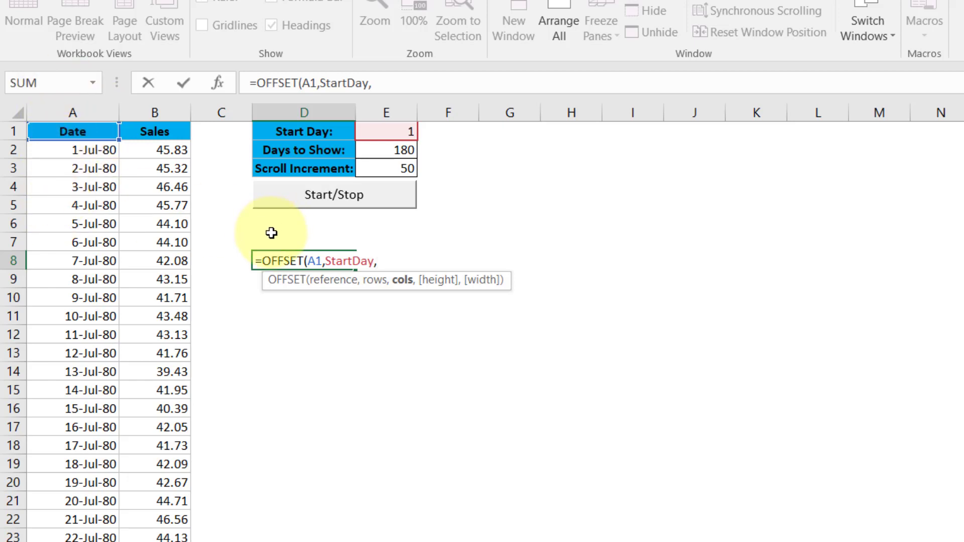
type("0,")
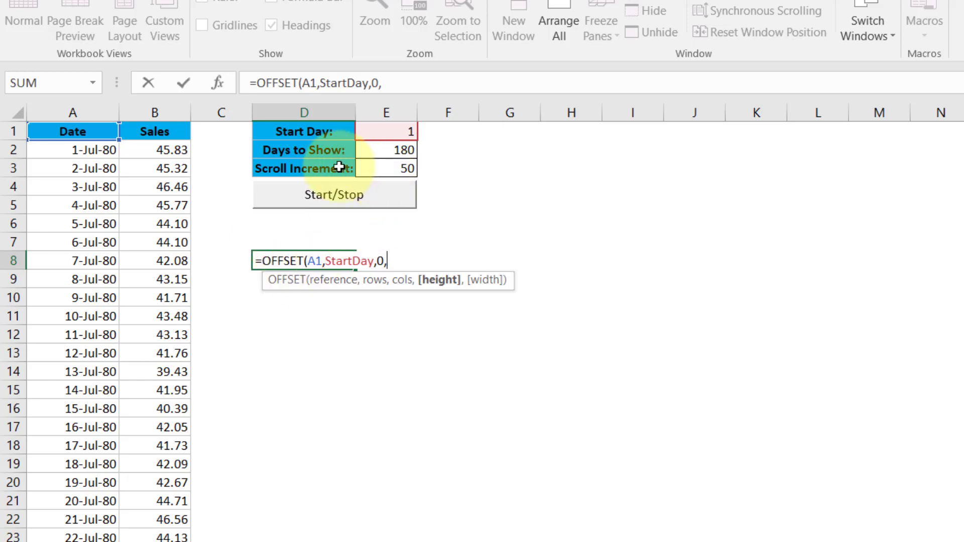
left_click(406, 90)
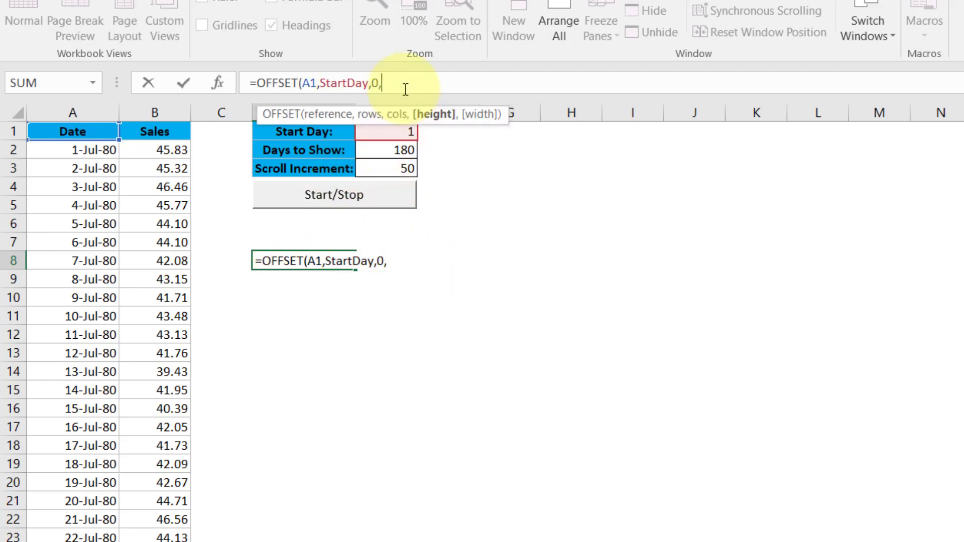
key("F3")
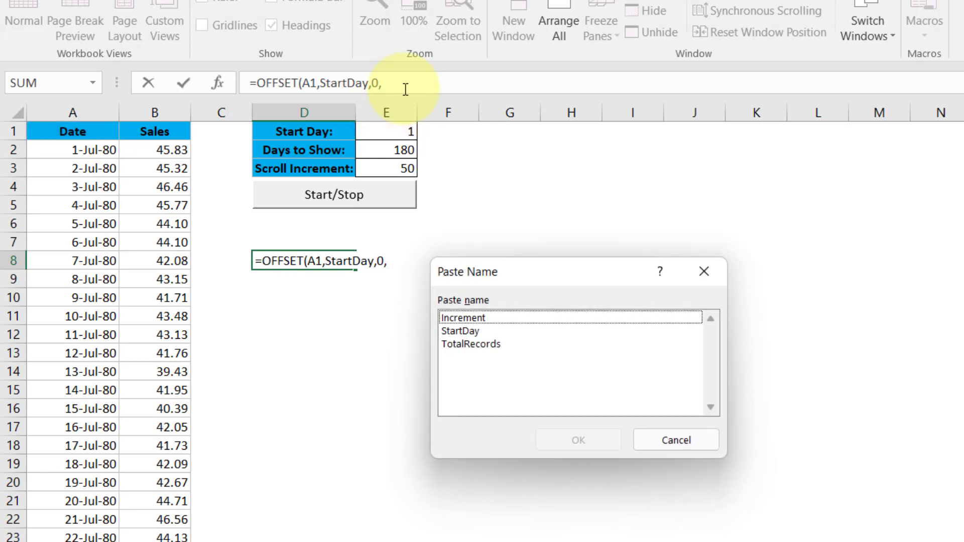
left_click(482, 346)
left_click(559, 436)
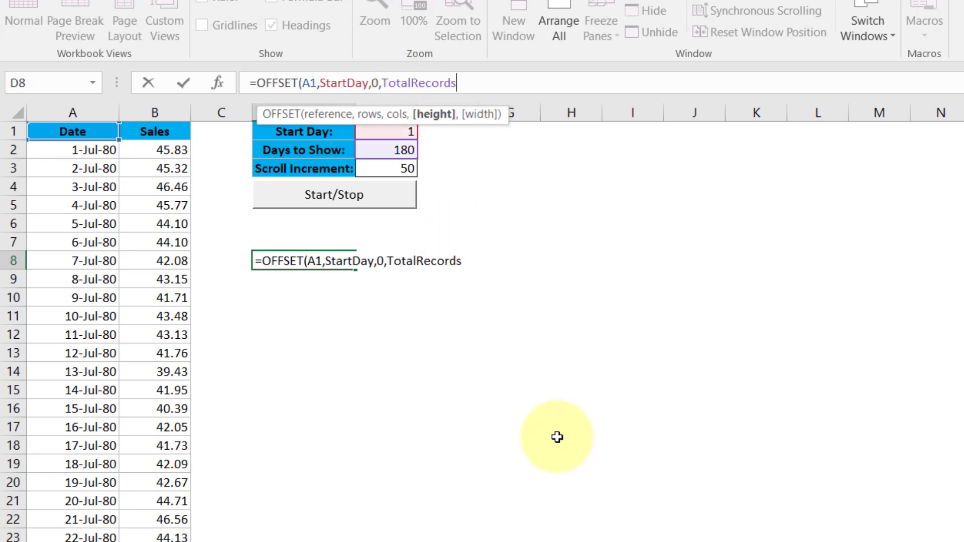
type(",1")
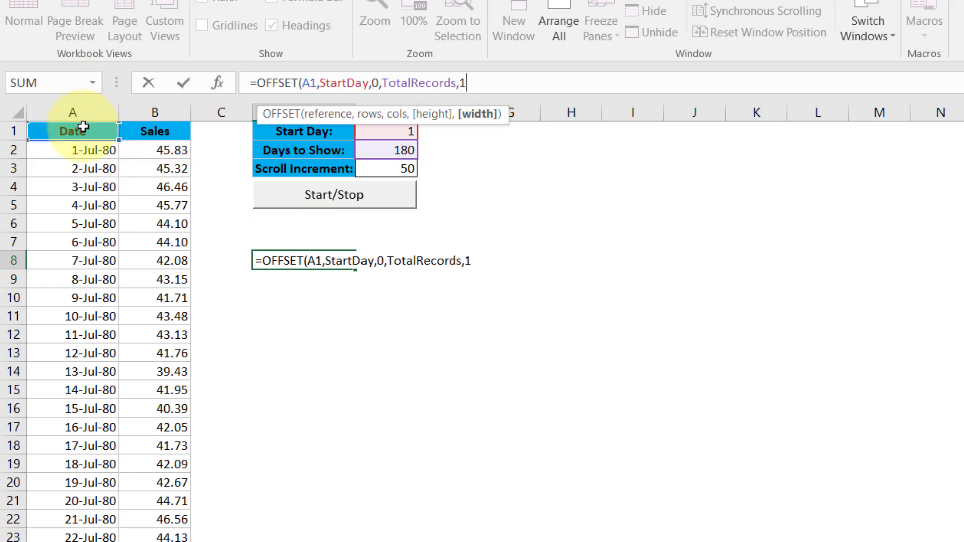
key("Return")
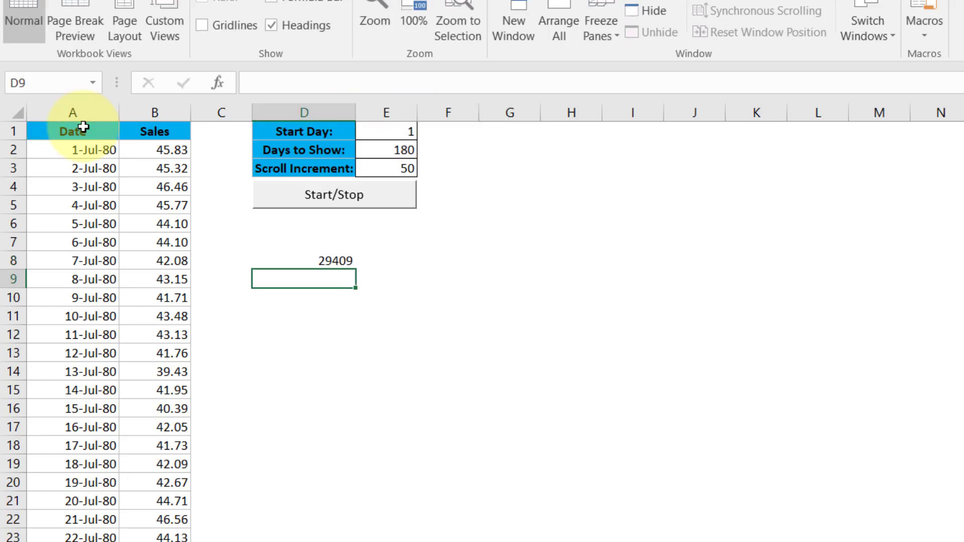
Copy the OFFSET formula text from D8 into D10 and change its reference to the Sales header B1
left_click(352, 259)
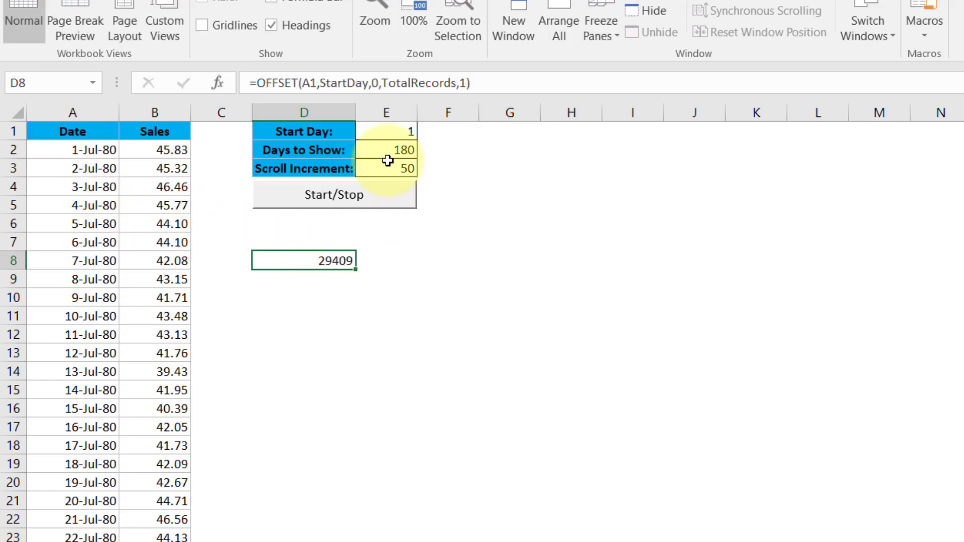
left_click_drag(484, 82, 219, 89)
key("ctrl+c")
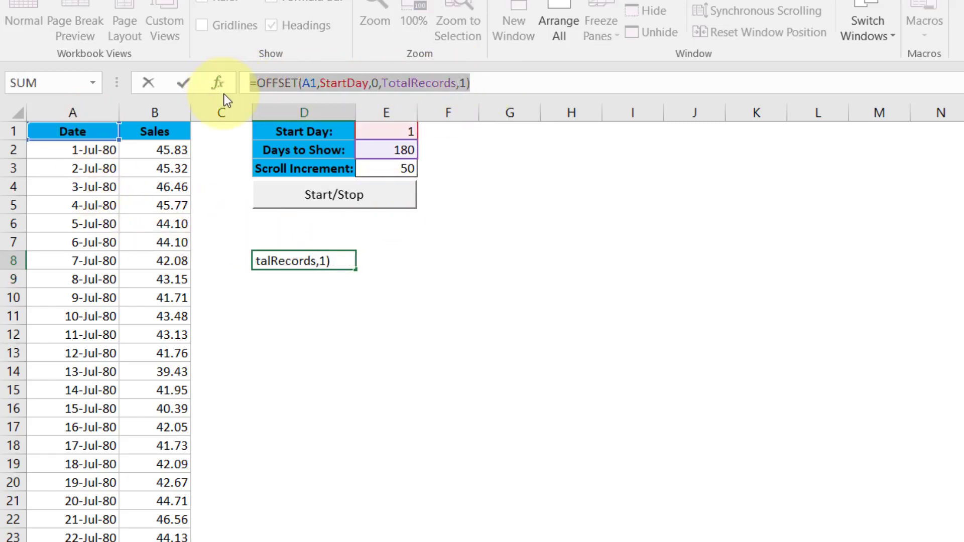
left_click(284, 279)
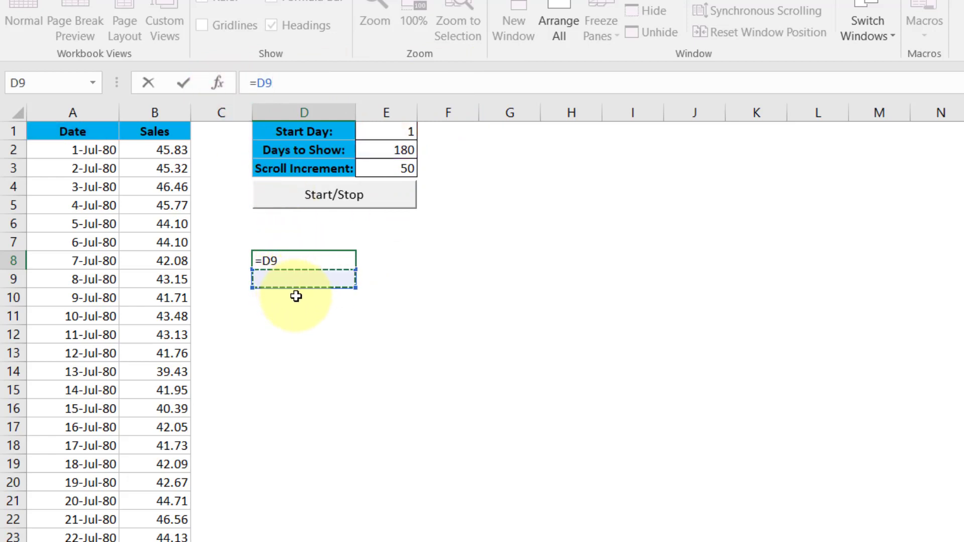
key("Escape")
left_click(303, 299)
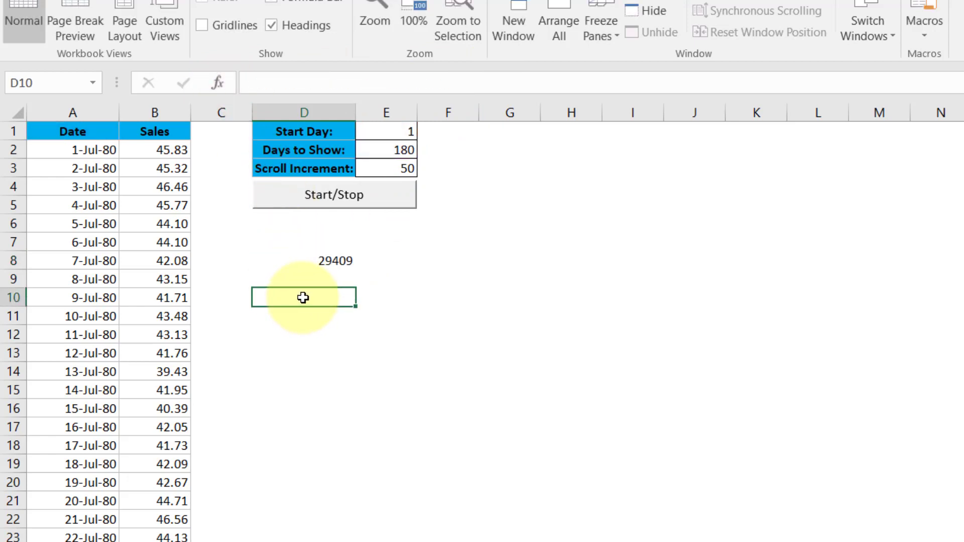
left_click(279, 90)
key("ctrl+v")
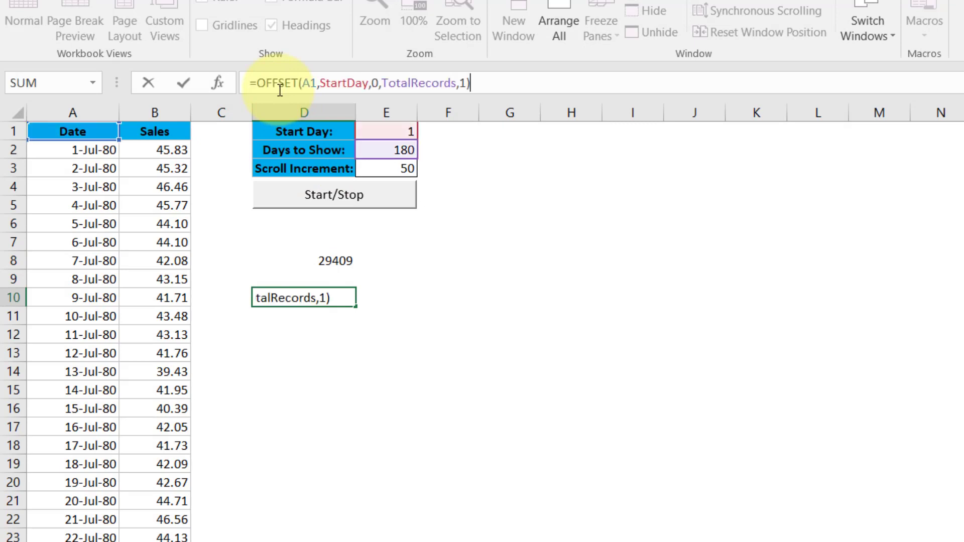
left_click(318, 83)
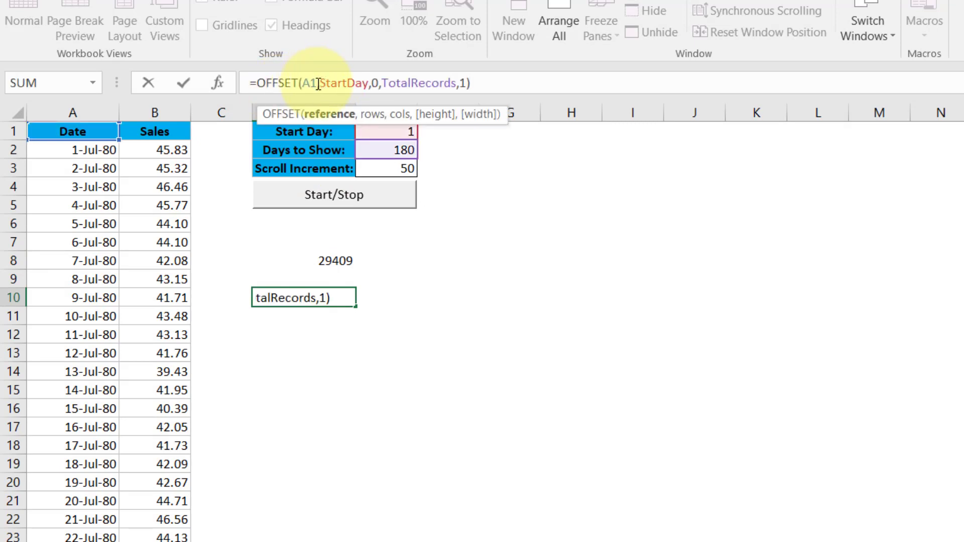
left_click(174, 130)
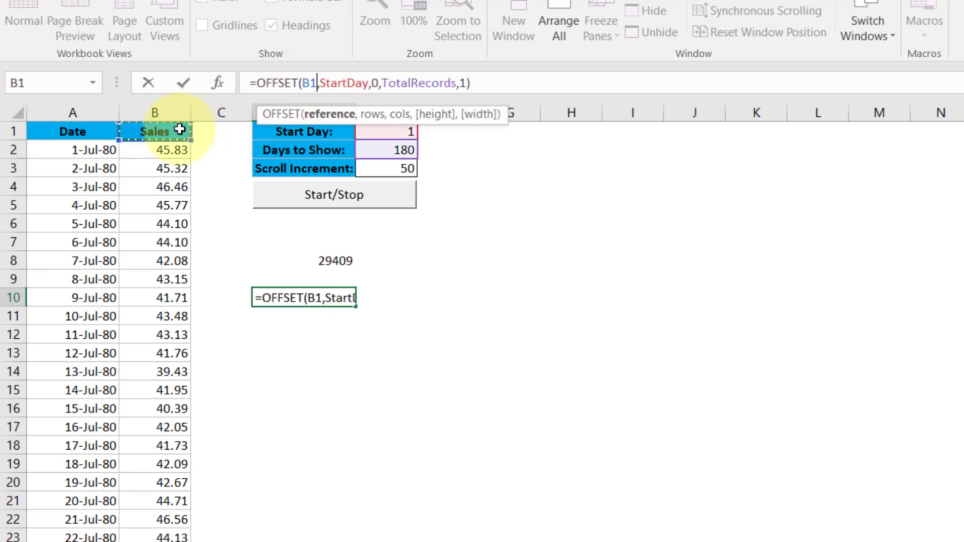
key("Return")
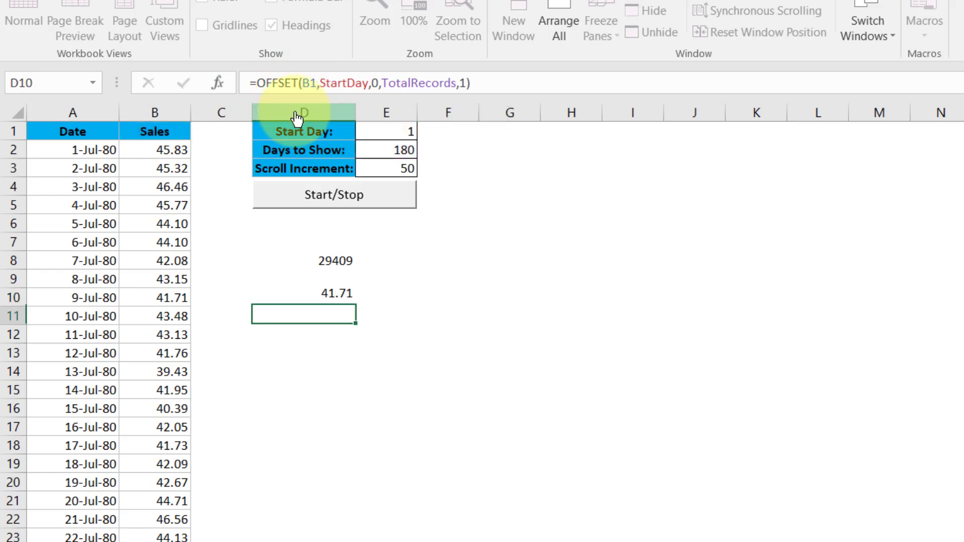
Make the A1 reference in the D8 OFFSET formula absolute as $A$1
key("Up")
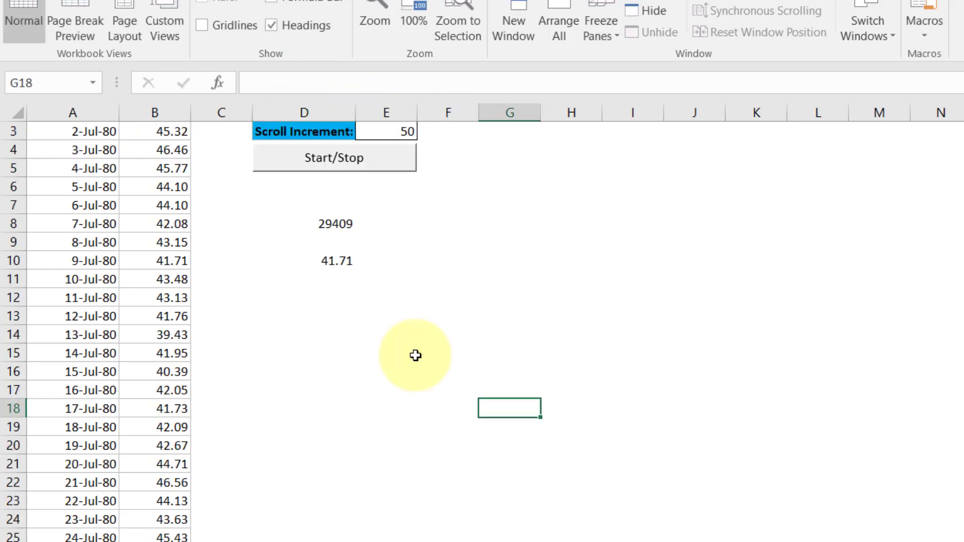
scroll(407, 342, "up", 1)
left_click(334, 259)
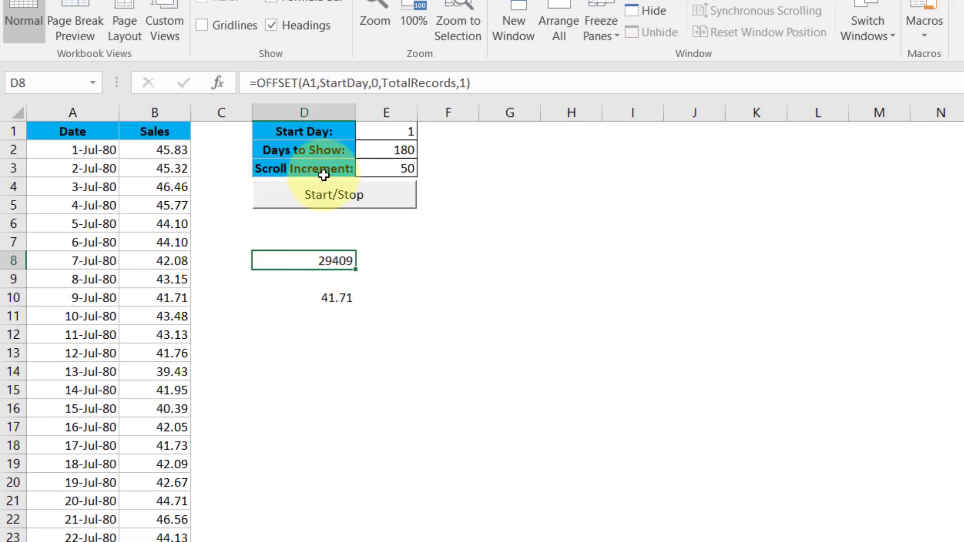
left_click(315, 88)
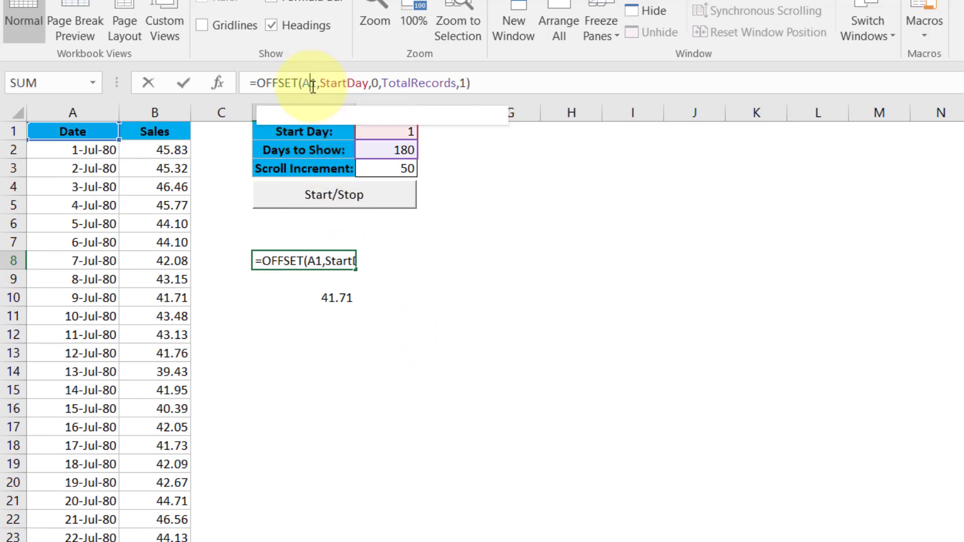
key("F4")
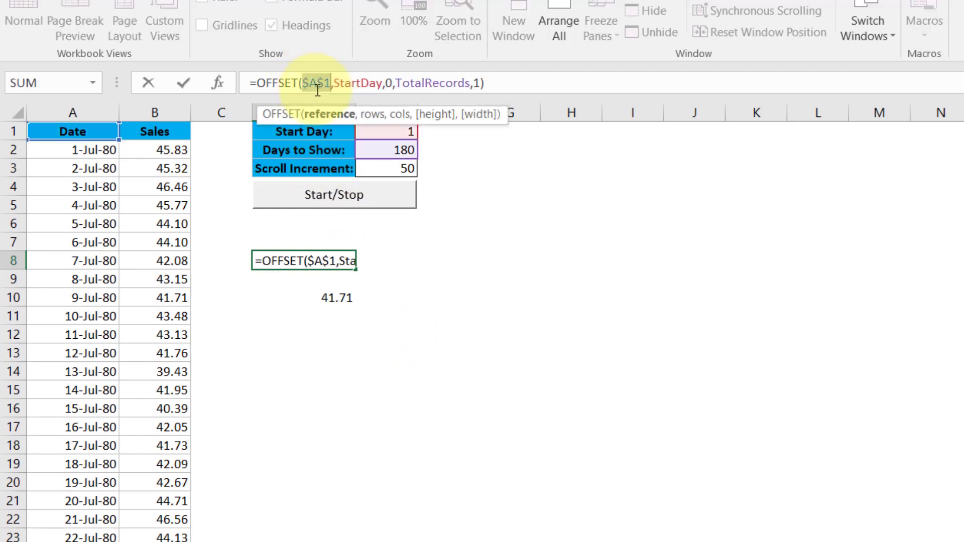
key("Return")
Make the B1 reference in the D10 OFFSET formula absolute as $B$1
left_click(338, 297)
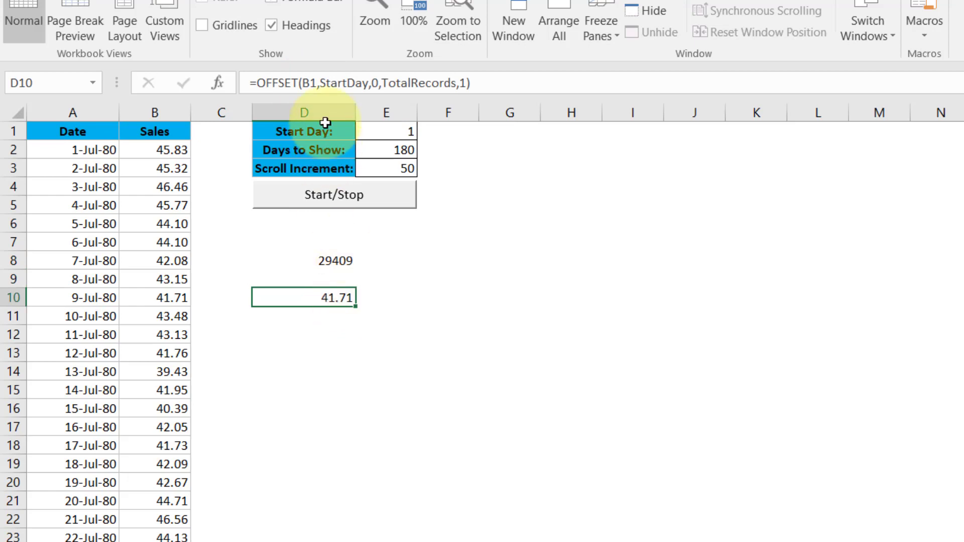
left_click(311, 85)
key("F4")
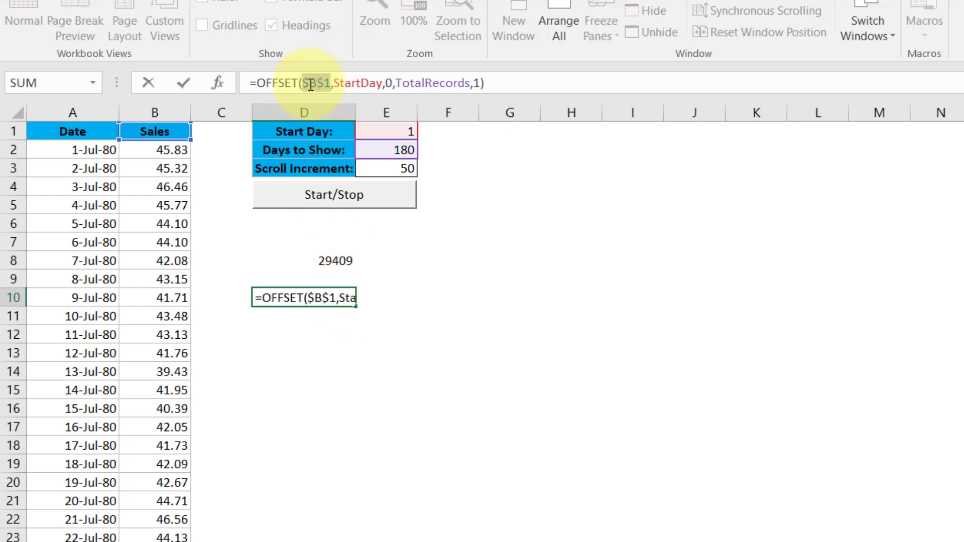
key("Return")
left_click(379, 274)
Copy the full OFFSET formula text from cell D8, leaving the cell unchanged
left_click(303, 255)
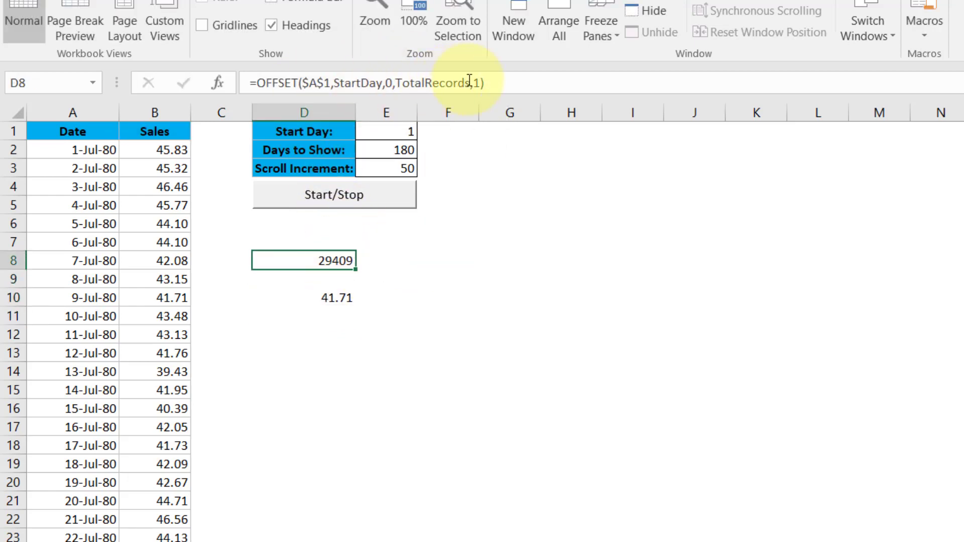
left_click(537, 81)
left_click_drag(537, 82, 217, 83)
key("ctrl+c")
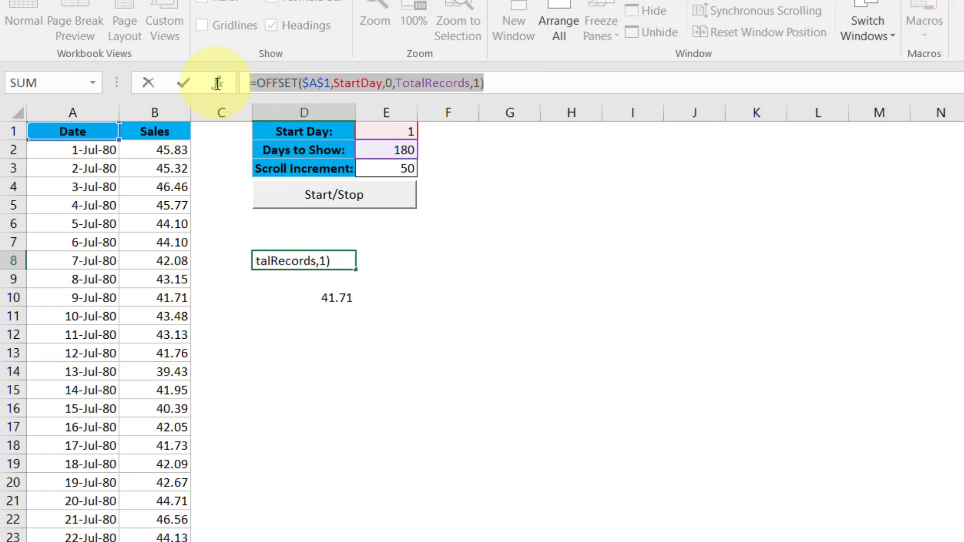
key("Escape")
Define the workbook name DateRange as =OFFSET($A$1,StartDay,0,TotalRecords,1) and check which cells it covers
key("ctrl+F3")
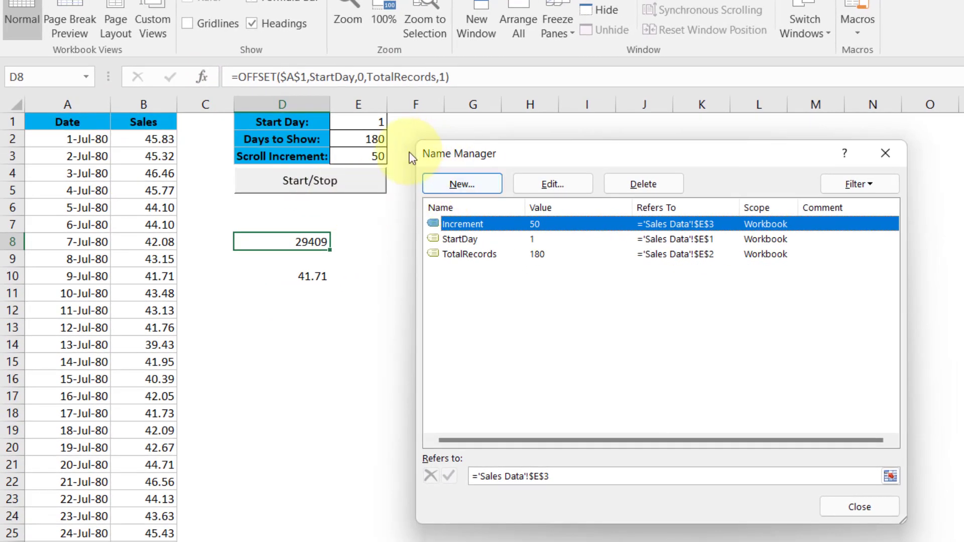
left_click_drag(443, 156, 431, 156)
left_click(442, 182)
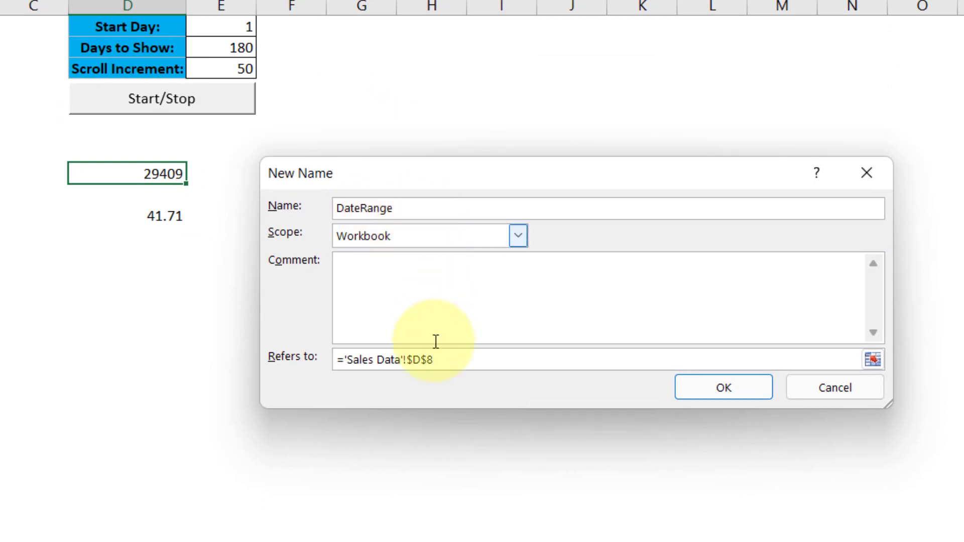
left_click_drag(341, 360, 497, 375)
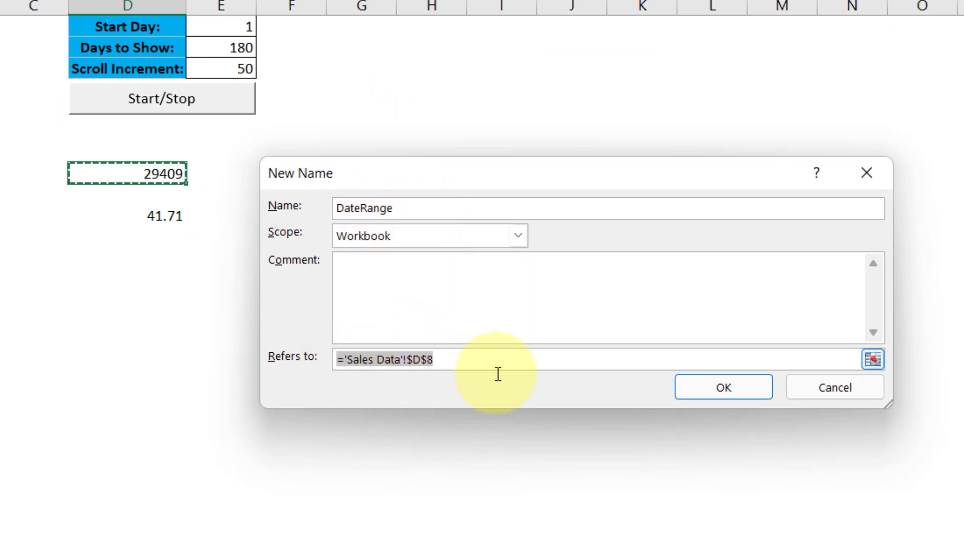
key("ctrl+v")
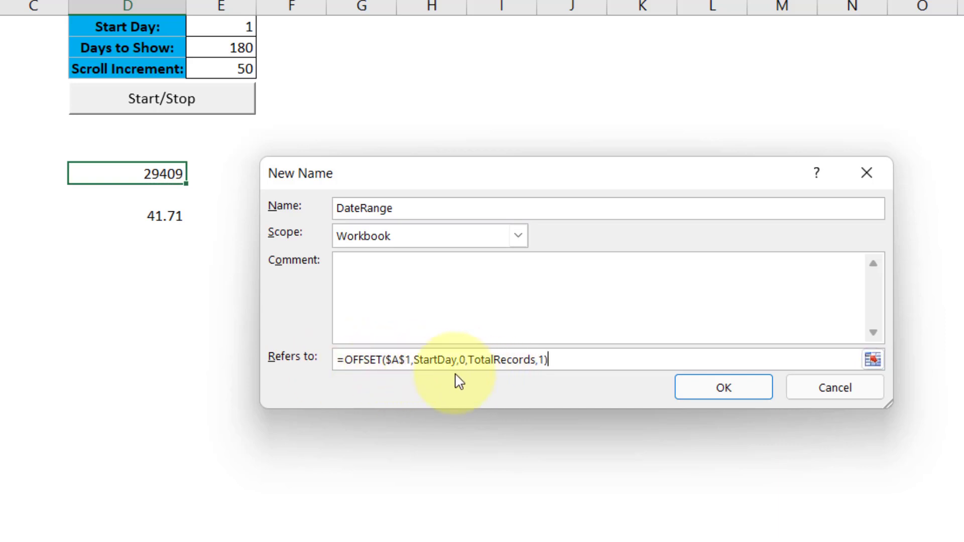
left_click(701, 392)
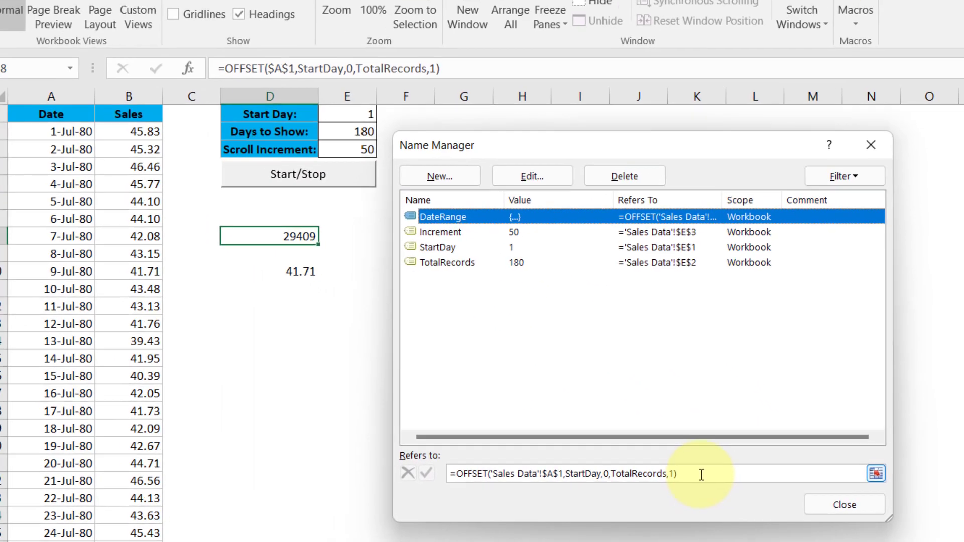
left_click(644, 459)
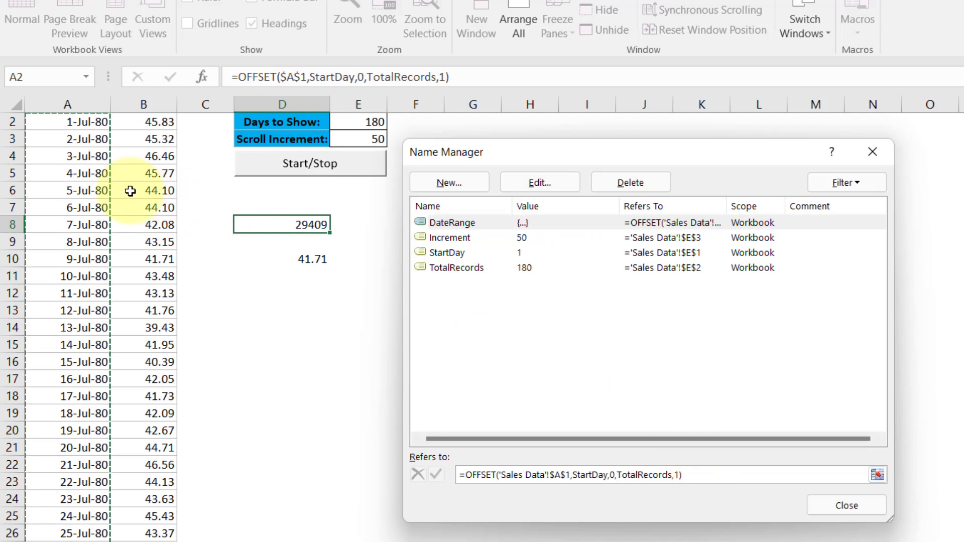
scroll(134, 187, "up", 1)
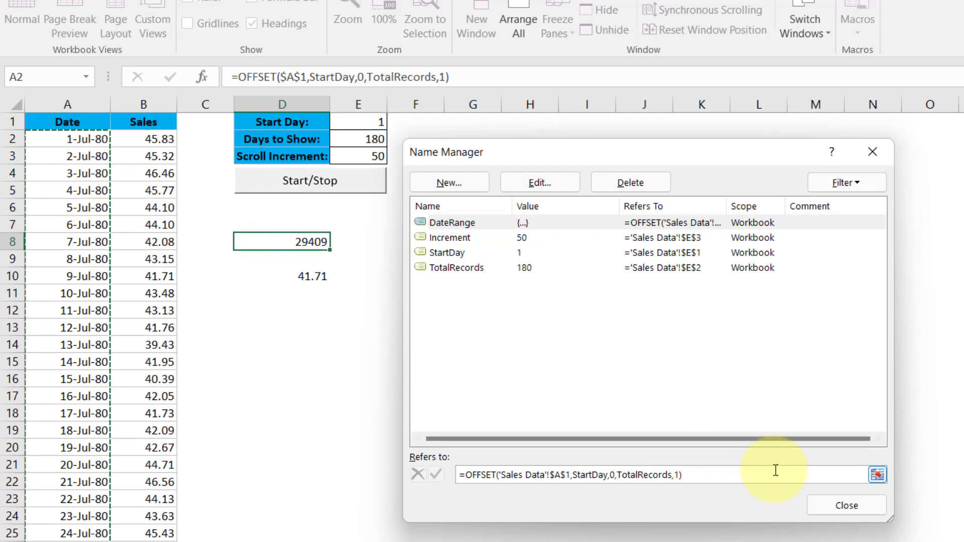
left_click(847, 506)
Copy the full OFFSET formula text from cell D10, leaving the cell unchanged
left_click(323, 275)
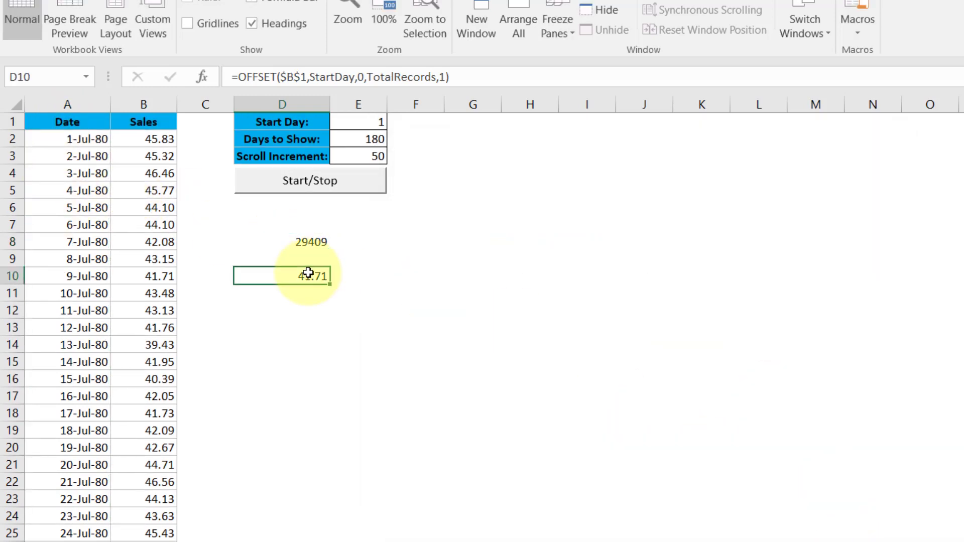
triple_click(482, 77)
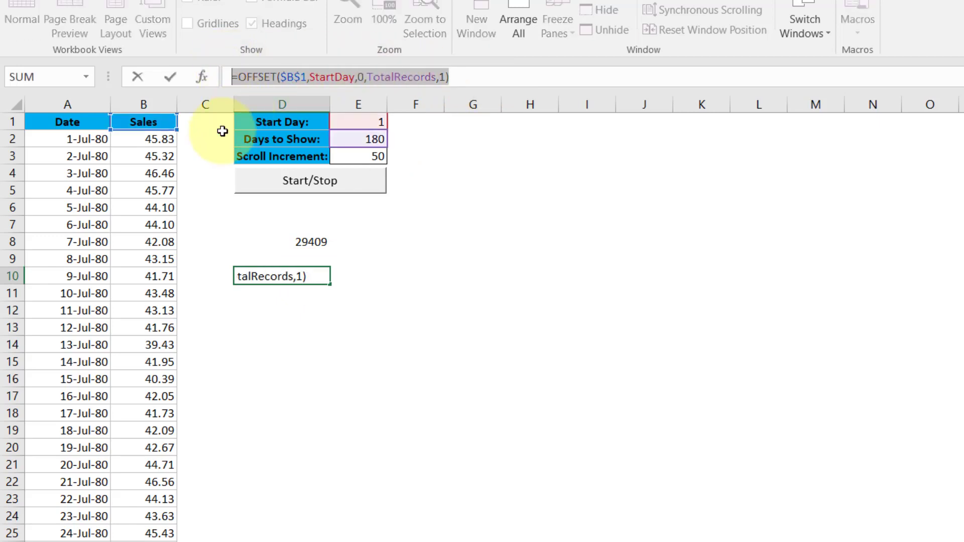
key("Escape")
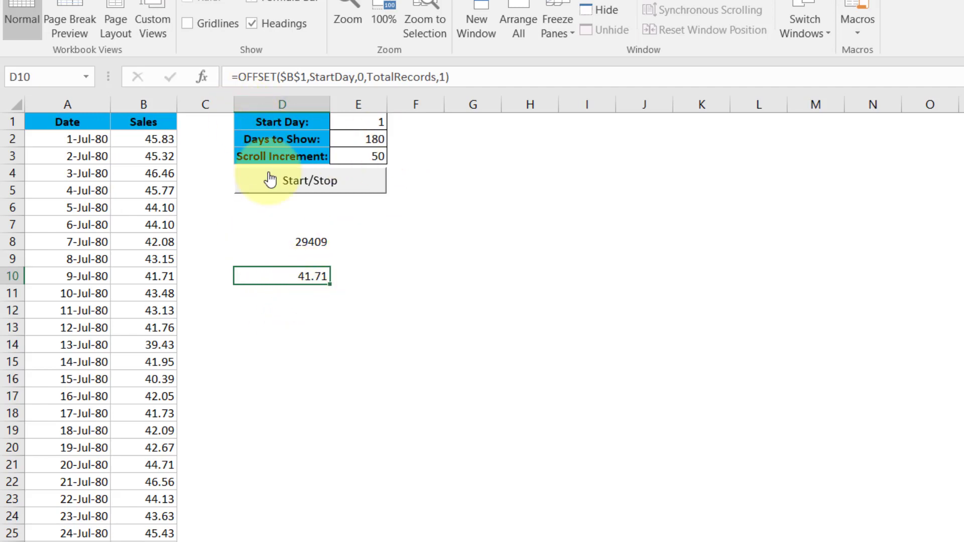
Define the workbook name SalesRange as =OFFSET($B$1,StartDay,0,TotalRecords,1) and check which cells it covers
key("ctrl+F3")
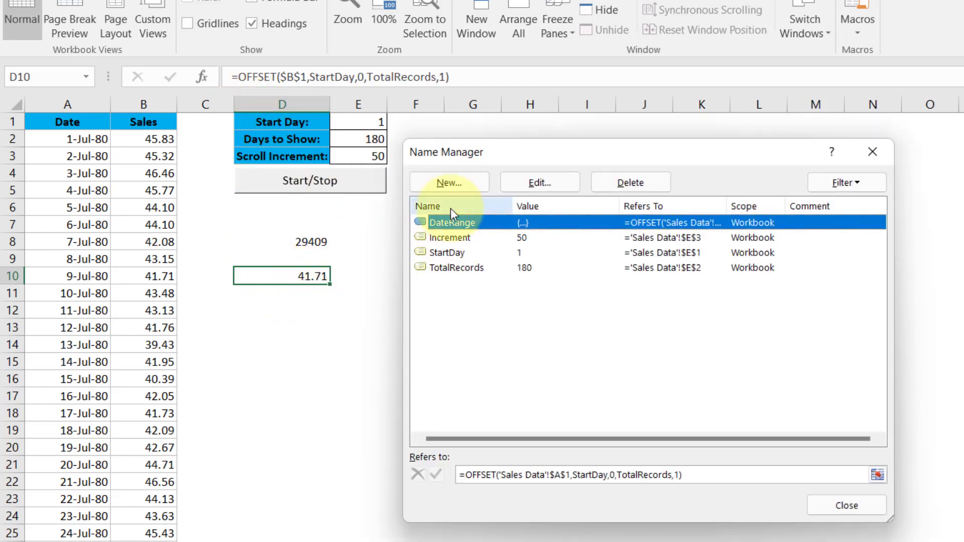
left_click(454, 182)
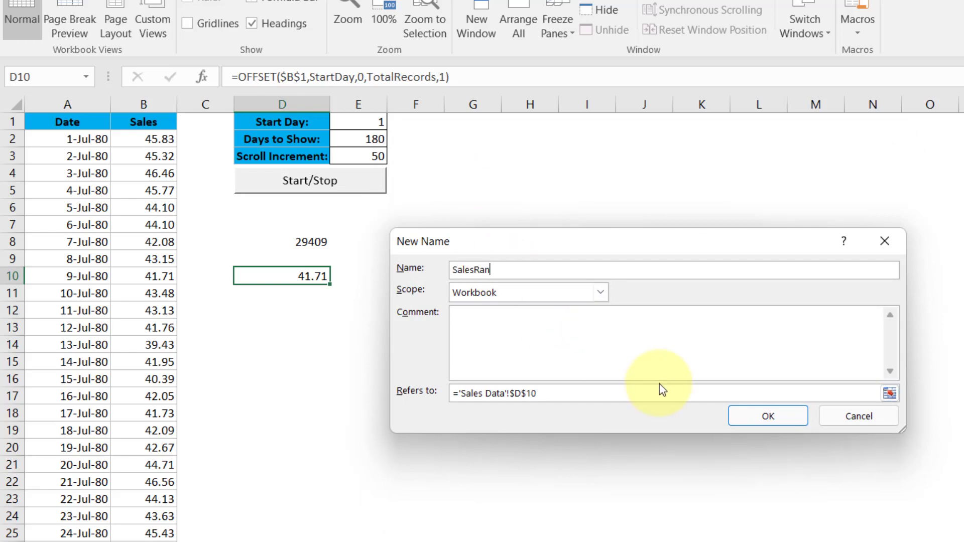
left_click_drag(562, 392, 430, 422)
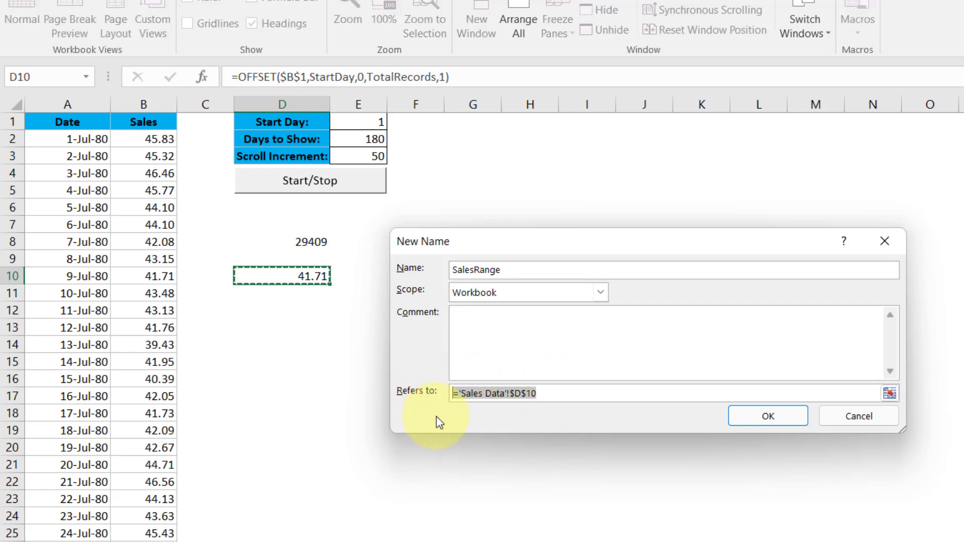
key("ctrl+v")
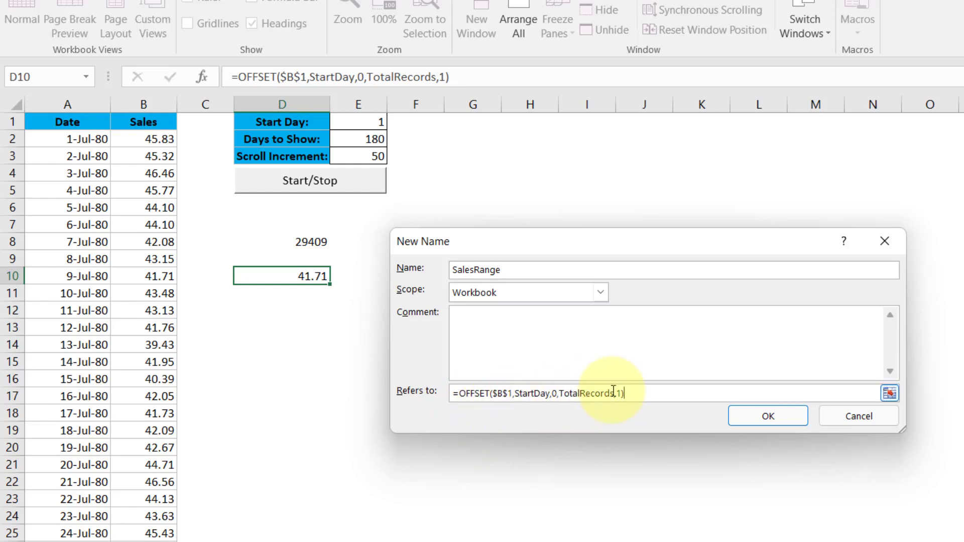
left_click(748, 415)
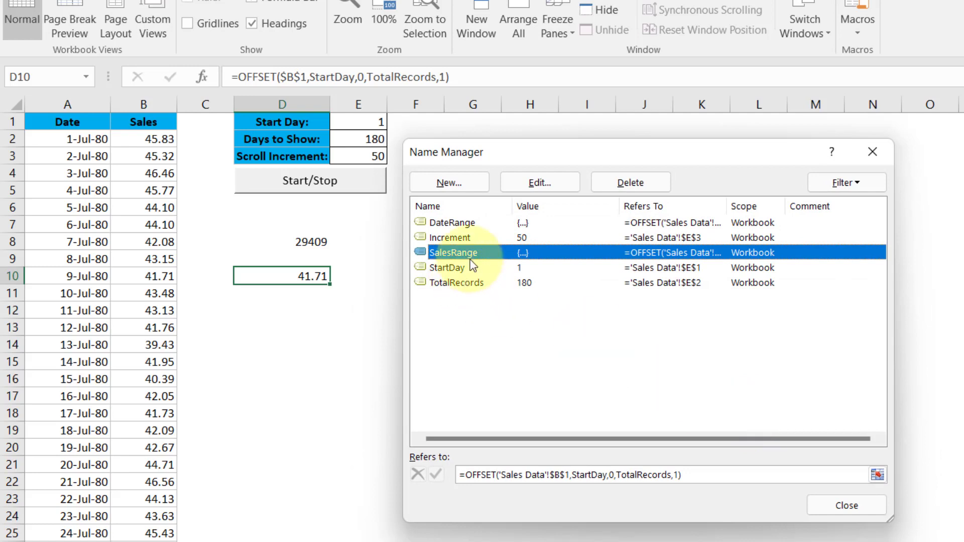
left_click(738, 476)
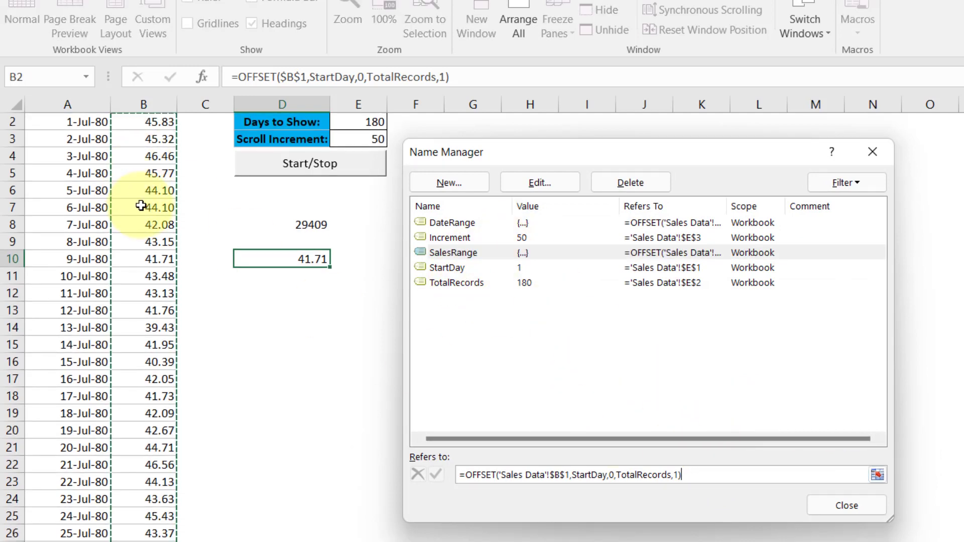
scroll(129, 201, "up", 1)
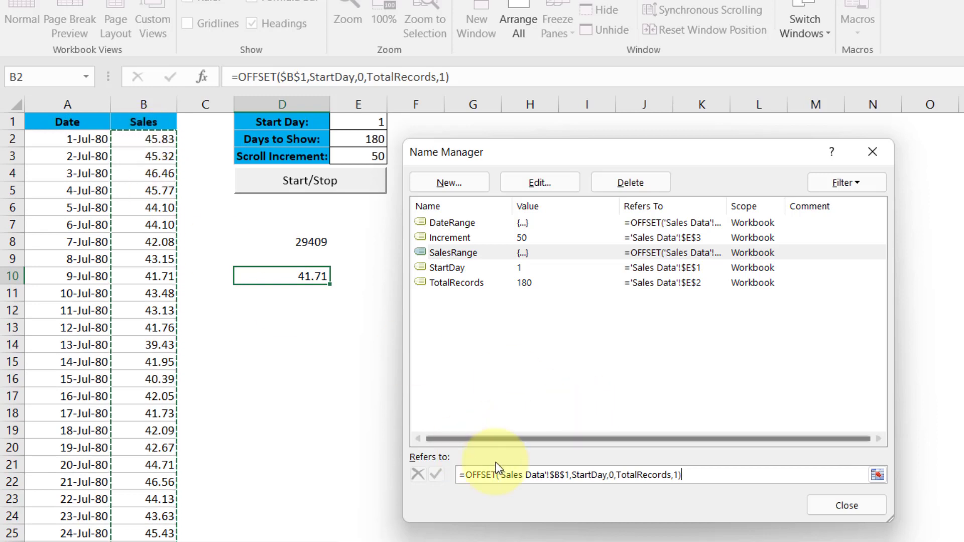
left_click(821, 507)
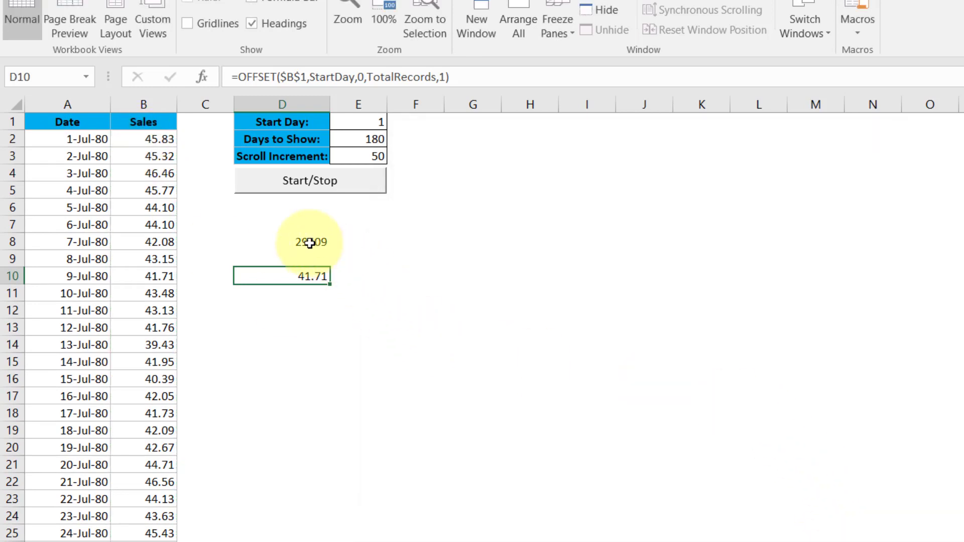
Delete the two test OFFSET formulas in D8 and D10
left_click_drag(312, 243, 321, 296)
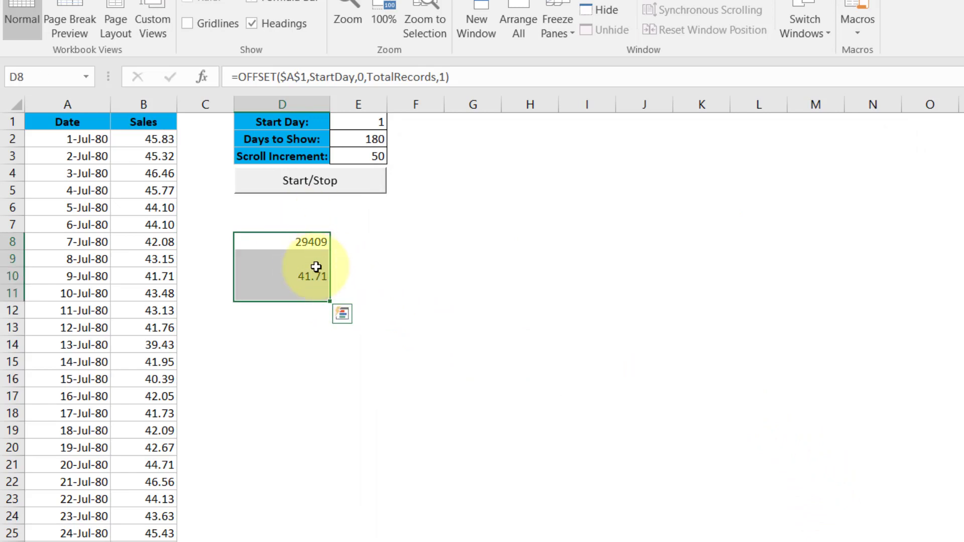
key("Delete")
left_click(373, 259)
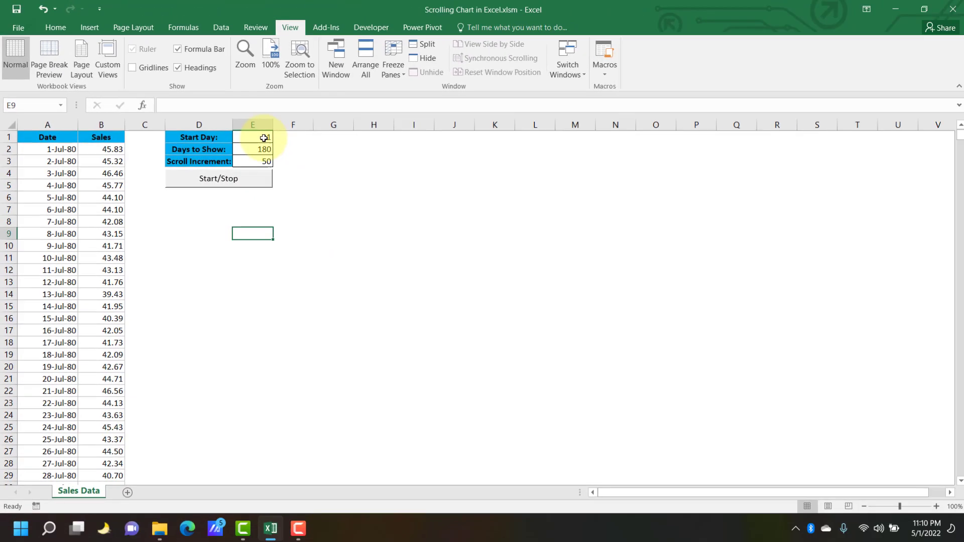
left_click(267, 142)
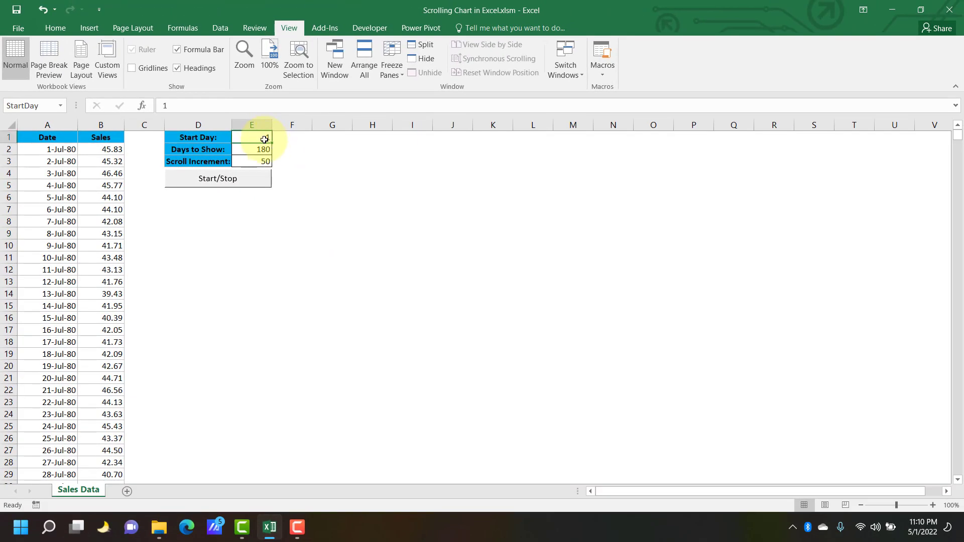
left_click(264, 148)
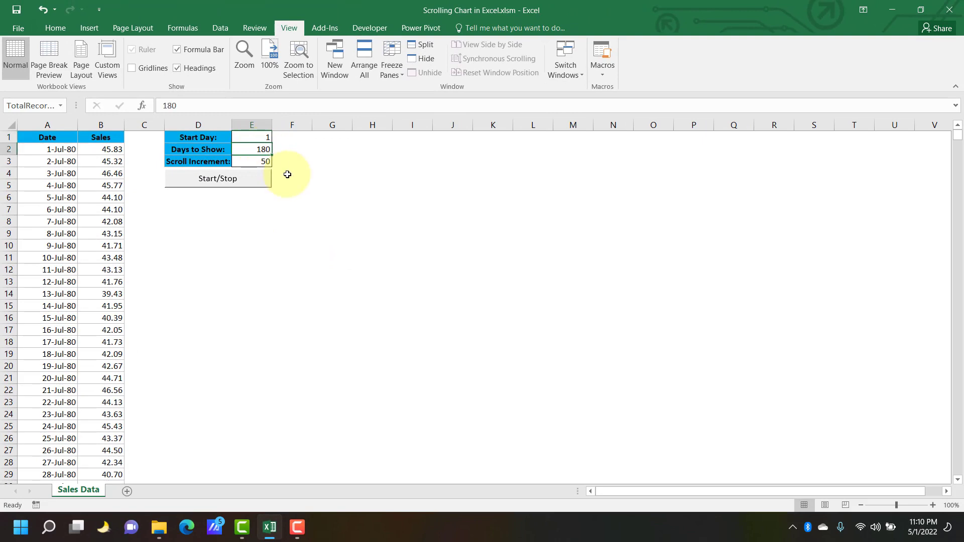
left_click(263, 162)
left_click(49, 138)
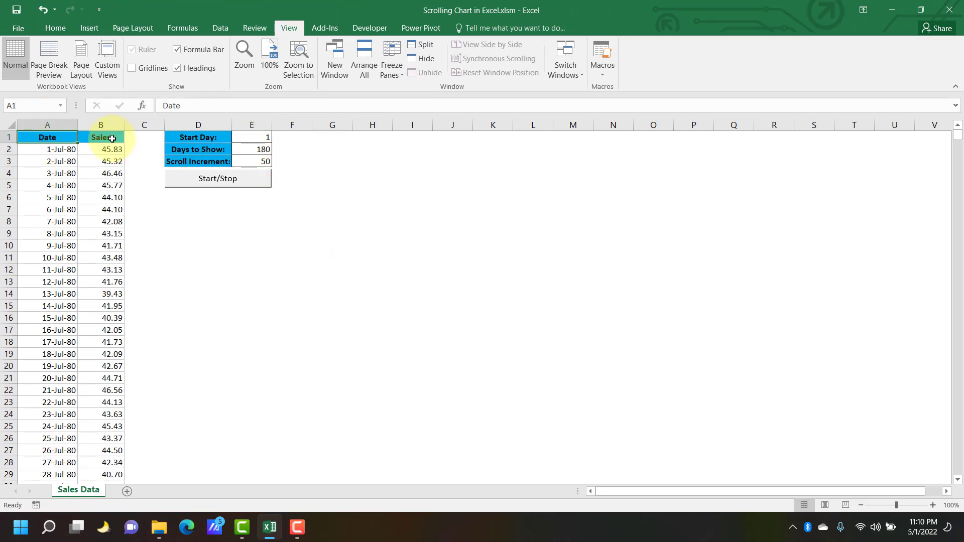
left_click_drag(100, 138, 125, 250)
Insert an empty 2-D line chart with a blank cell outside the data selected
left_click(229, 262)
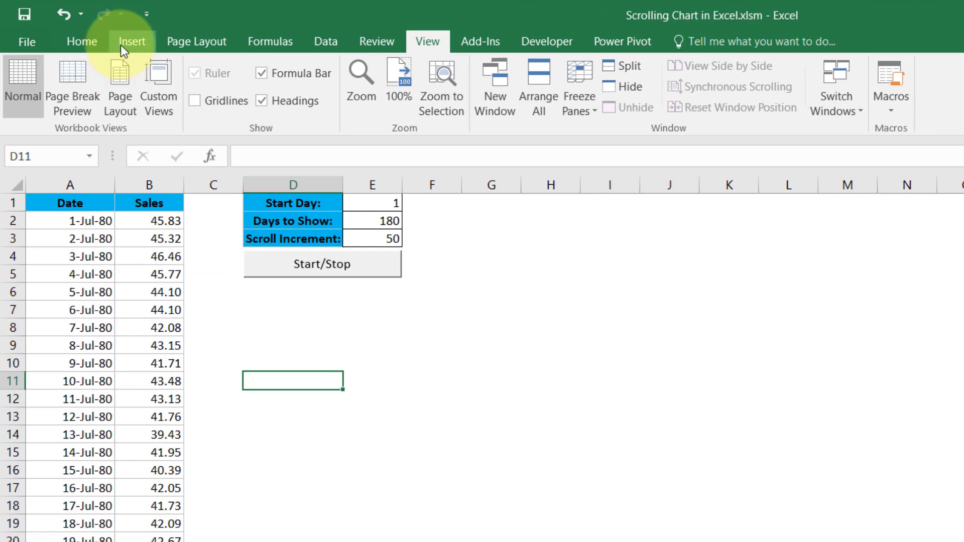
left_click(121, 43)
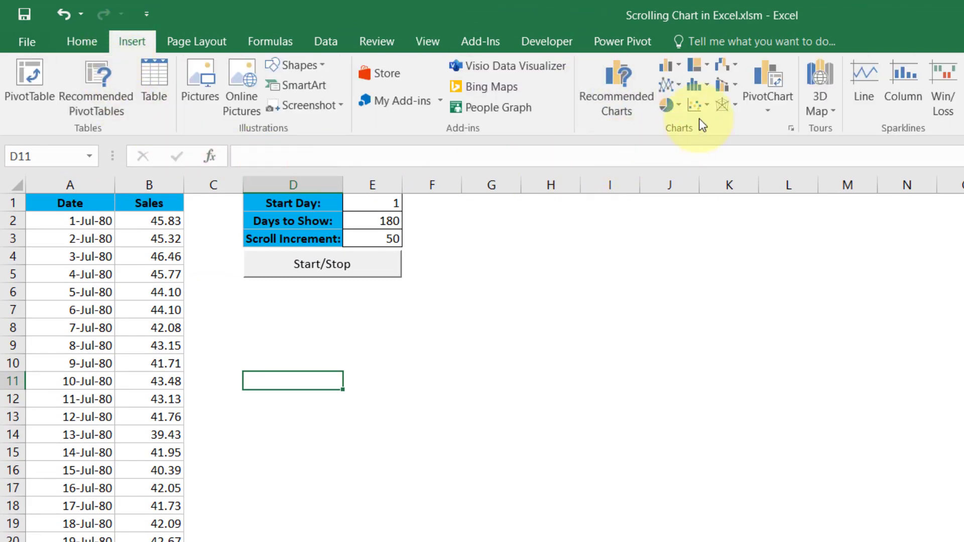
left_click(677, 87)
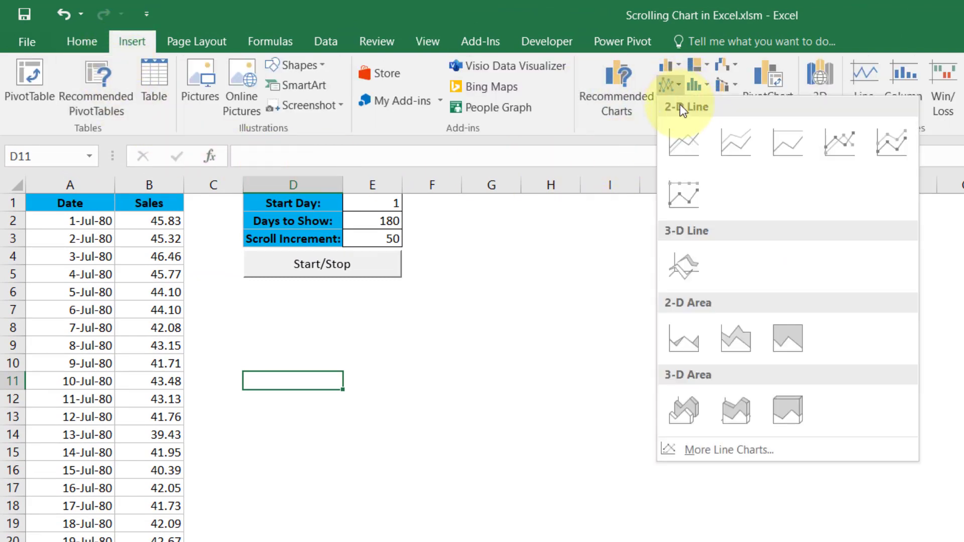
left_click(681, 146)
Move the empty chart beside the control cells, starting at column F, and widen it to about column N
left_click_drag(565, 320, 450, 183)
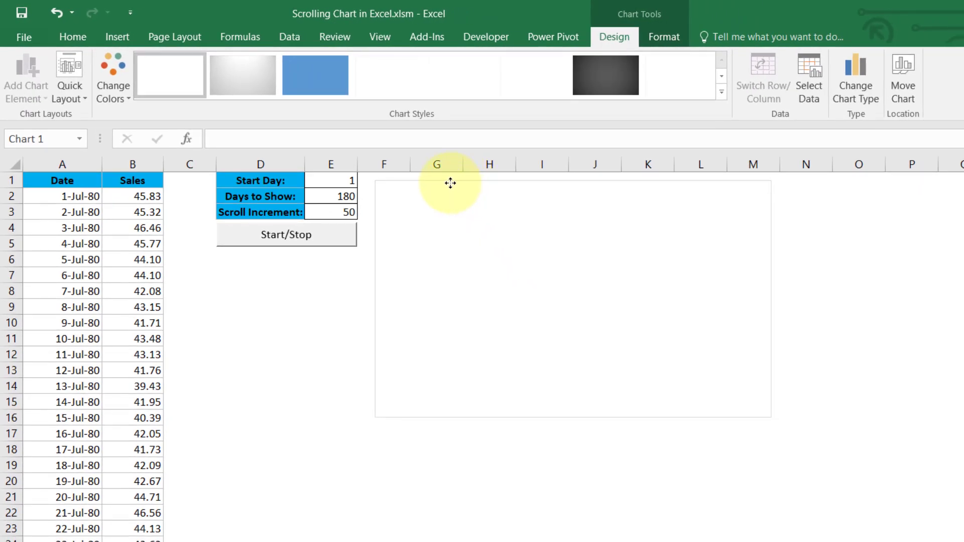
left_click_drag(773, 300, 833, 283)
left_click(926, 352)
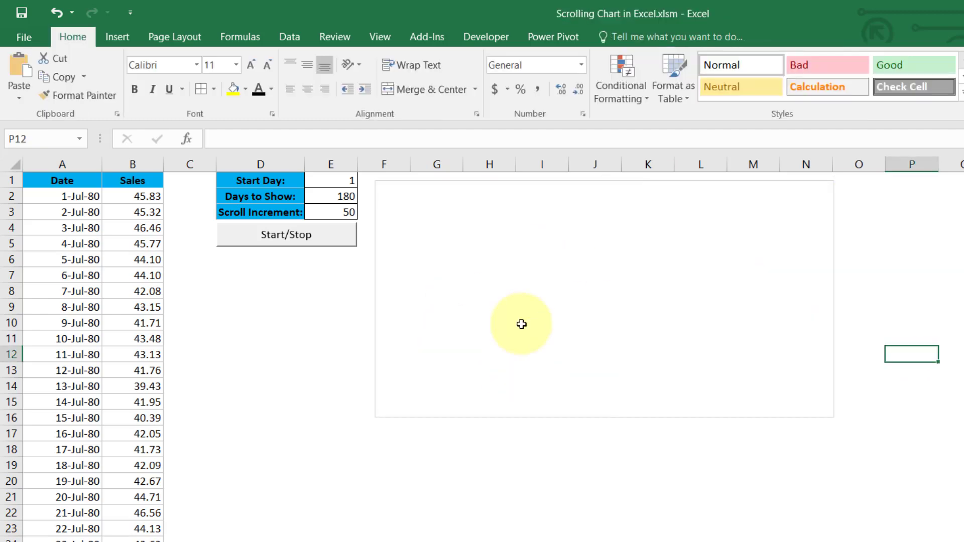
Add a data series to the empty chart, taking its name from the Sales header in cell B1
right_click(465, 227)
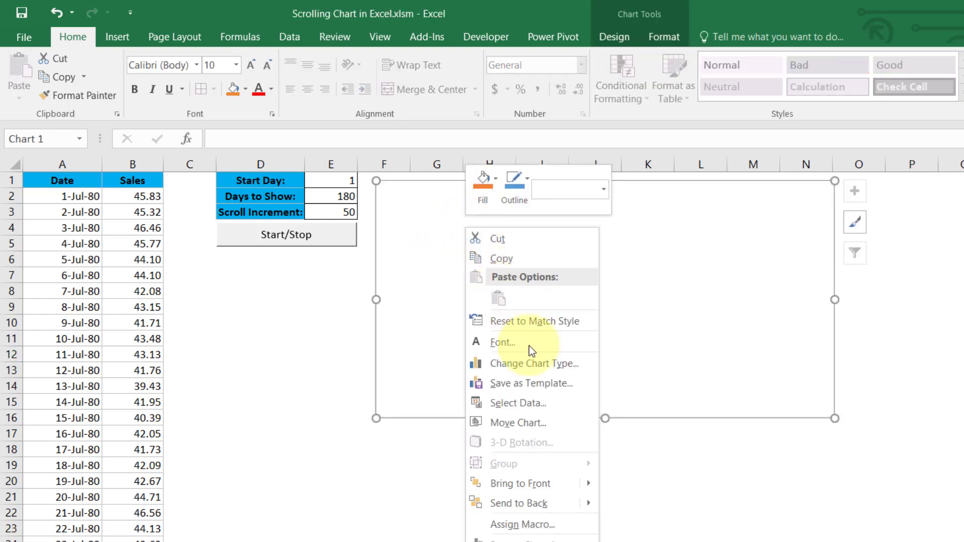
left_click(544, 402)
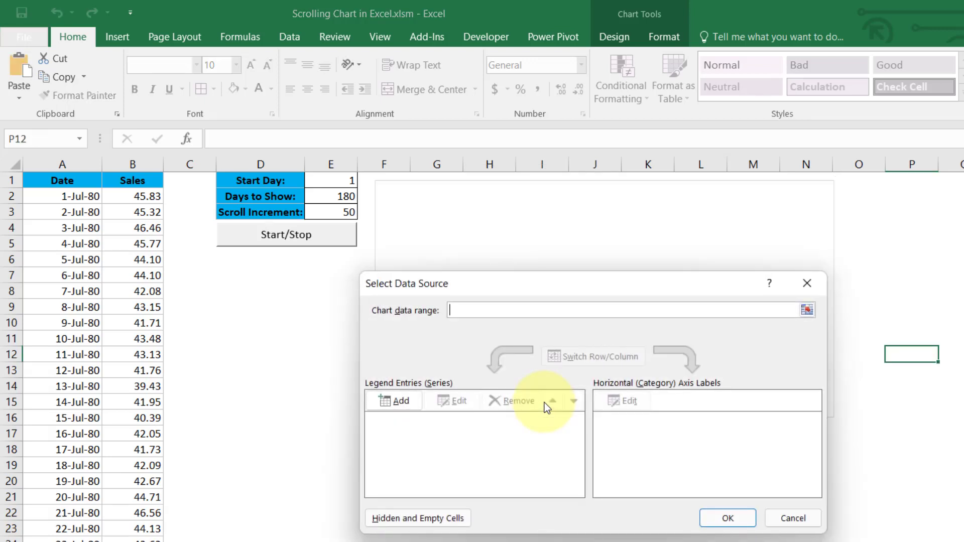
left_click_drag(422, 289, 471, 276)
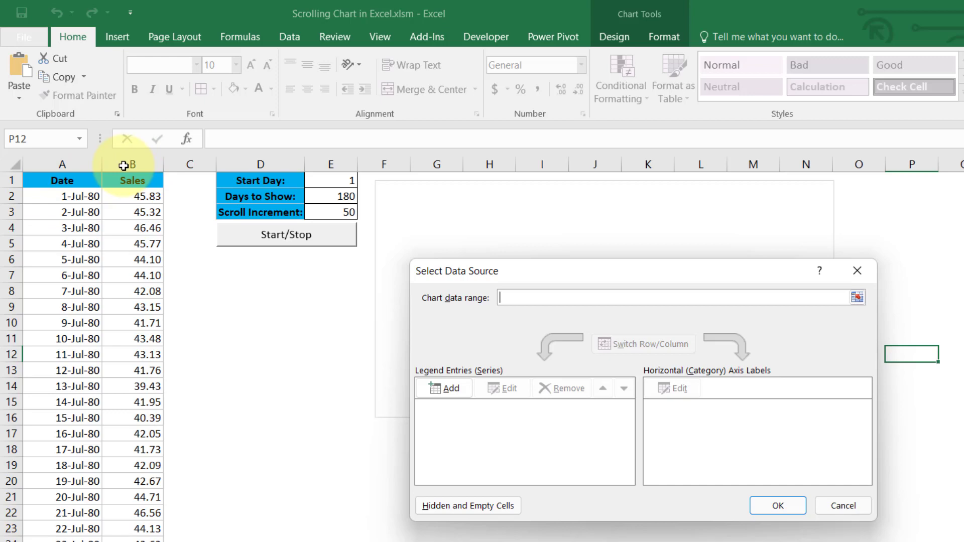
left_click(443, 387)
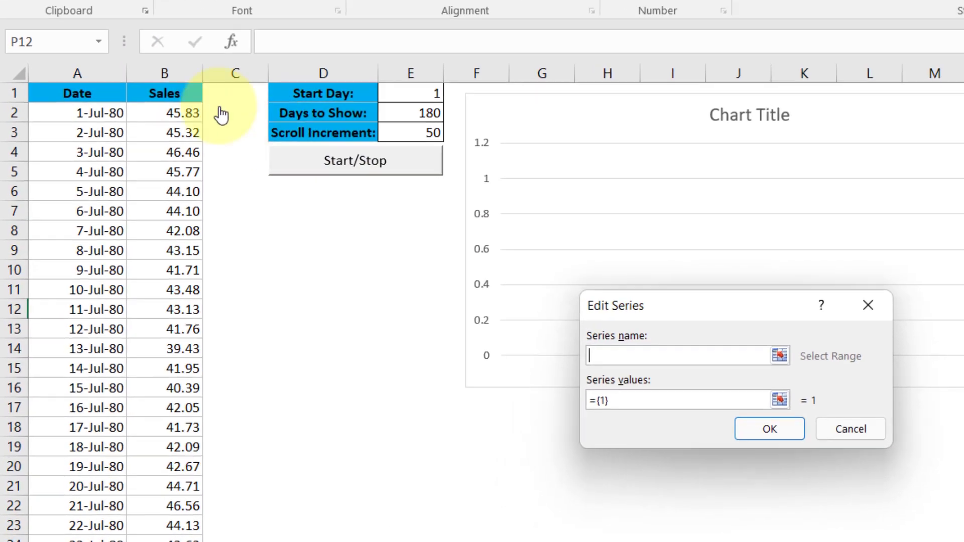
left_click(185, 93)
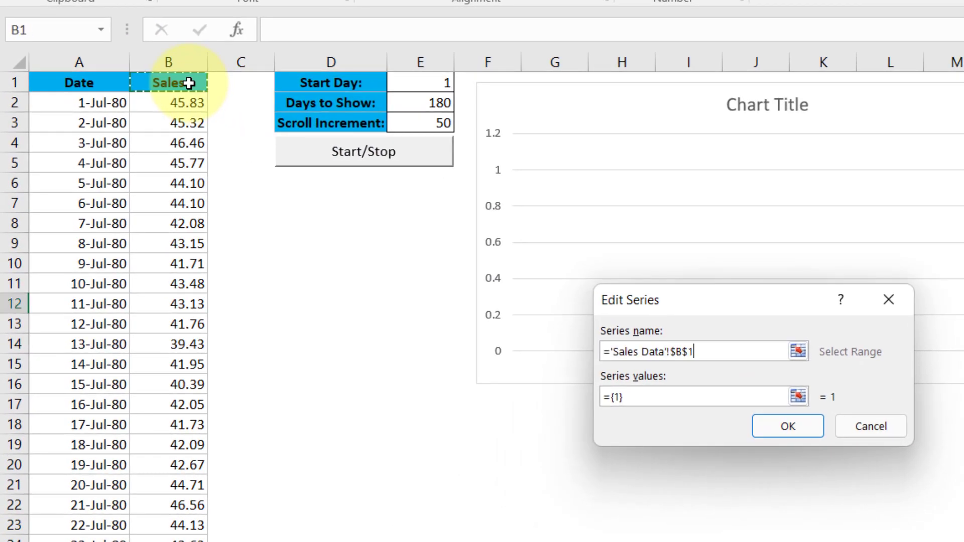
Set the new series' values to ='Sales Data'!SalesRange and accept the series
left_click(632, 401)
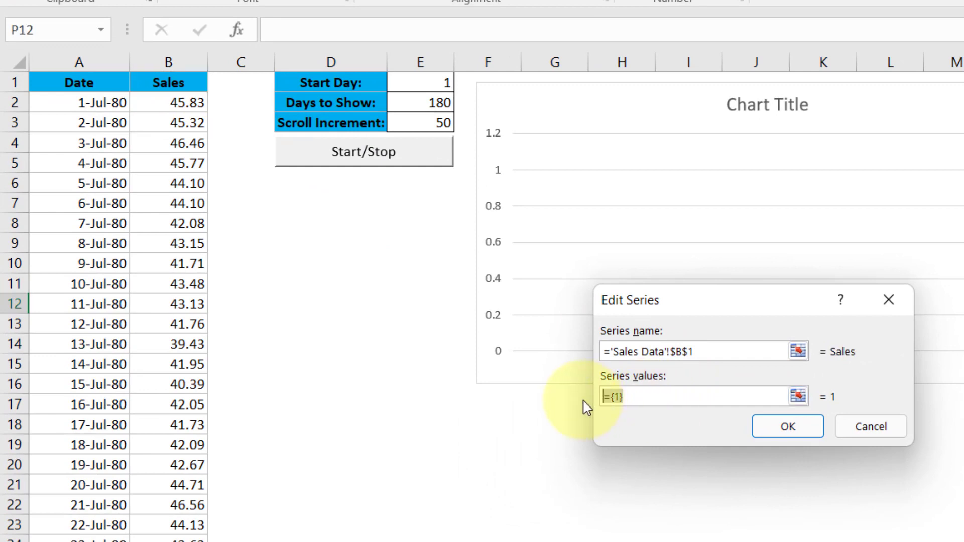
left_click(170, 82)
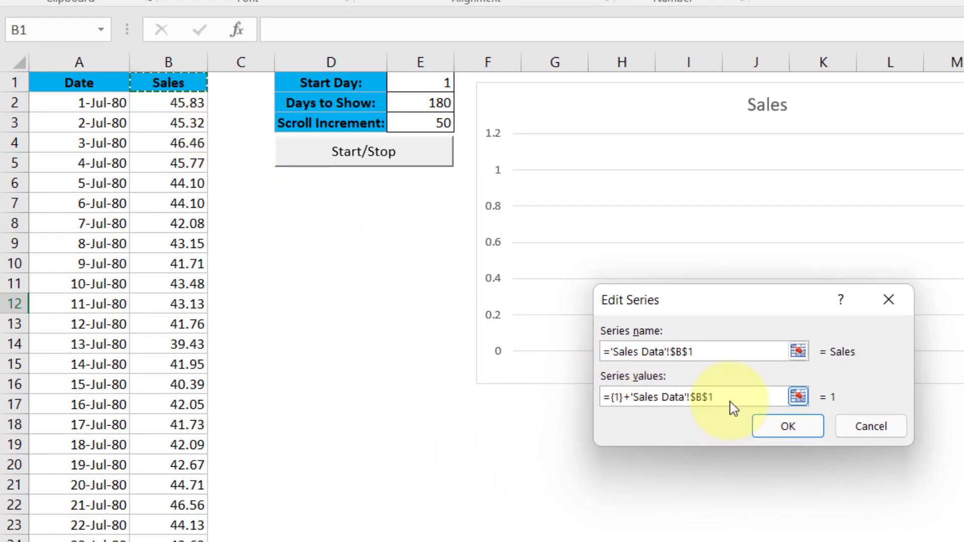
left_click_drag(731, 399, 579, 394)
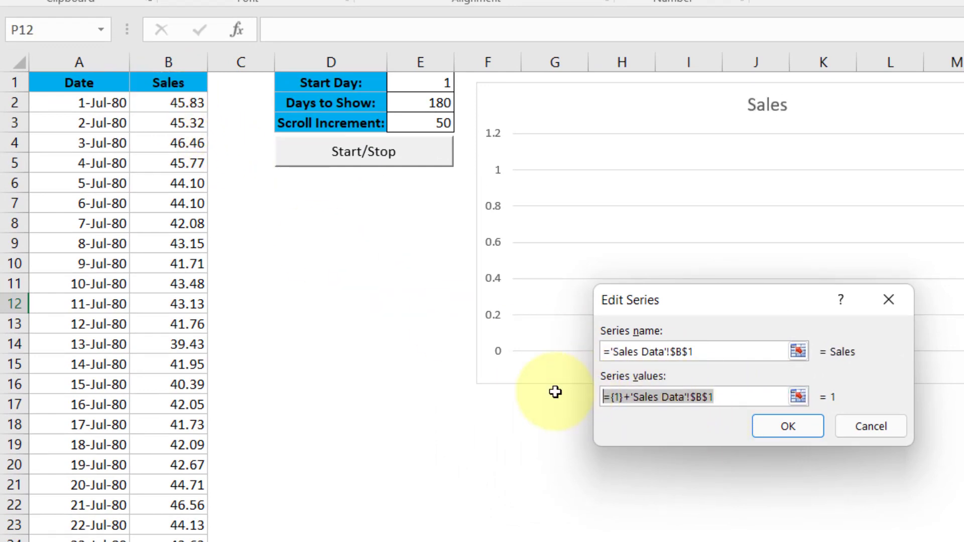
key("BackSpace")
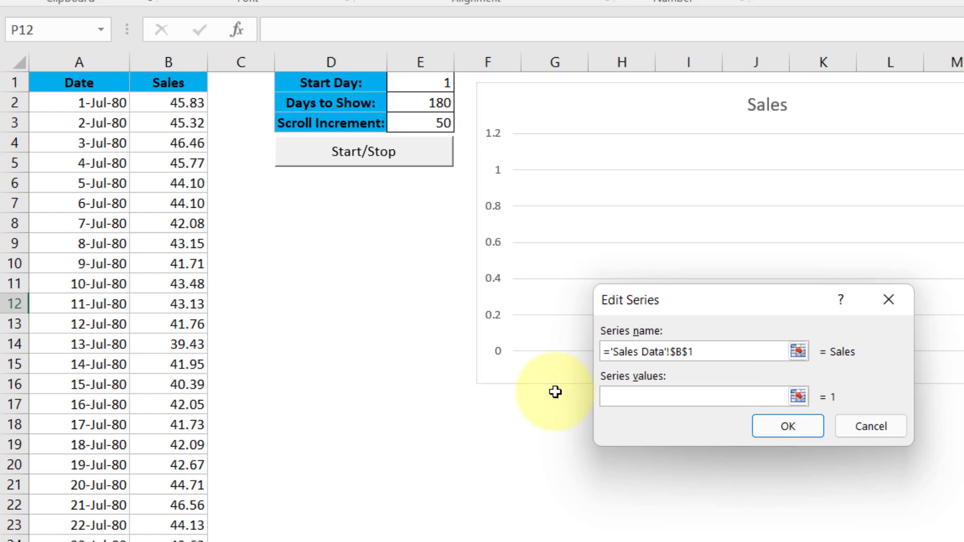
left_click(169, 82)
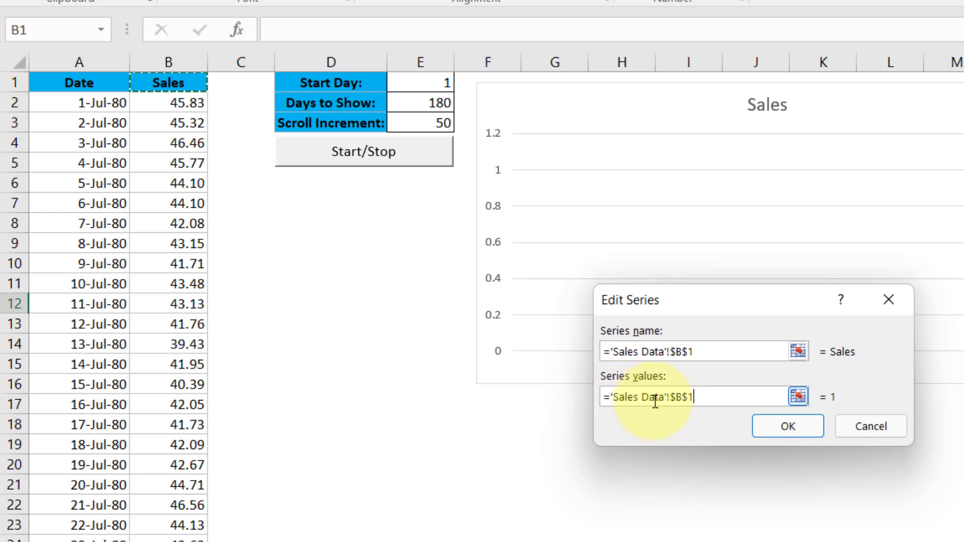
left_click_drag(673, 396, 714, 395)
key("BackSpace")
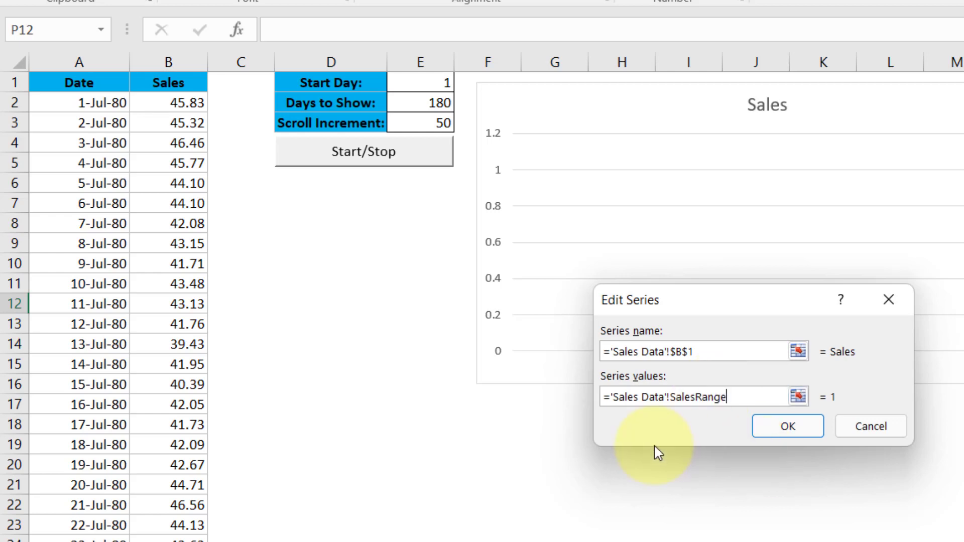
left_click(786, 431)
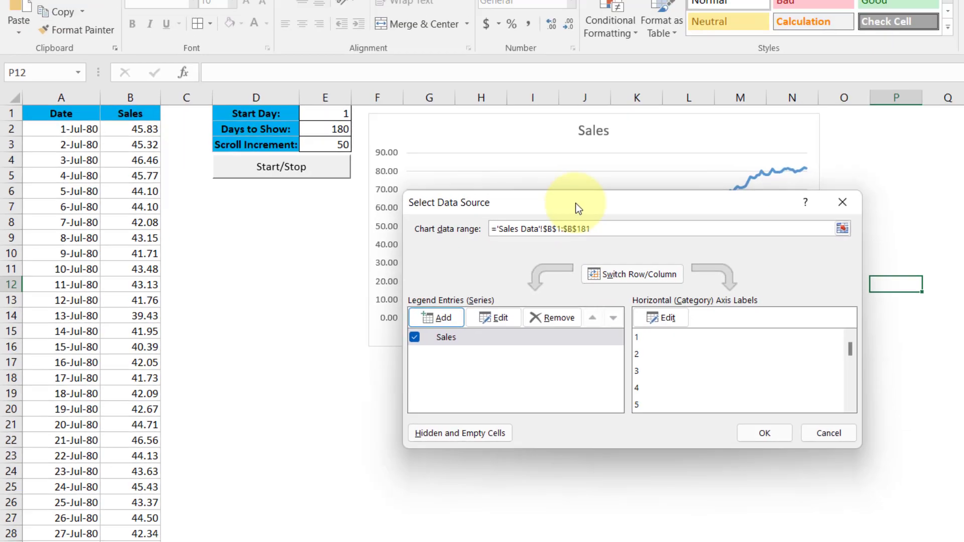
Set the chart's horizontal axis label range to ='Sales Data'!DateRange and apply the data source
left_click_drag(738, 201, 641, 269)
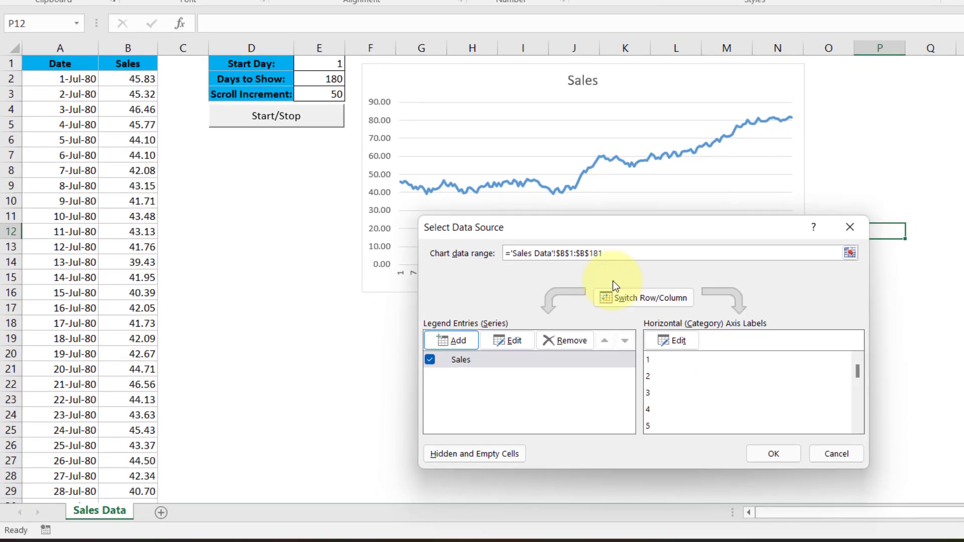
left_click_drag(623, 238, 870, 303)
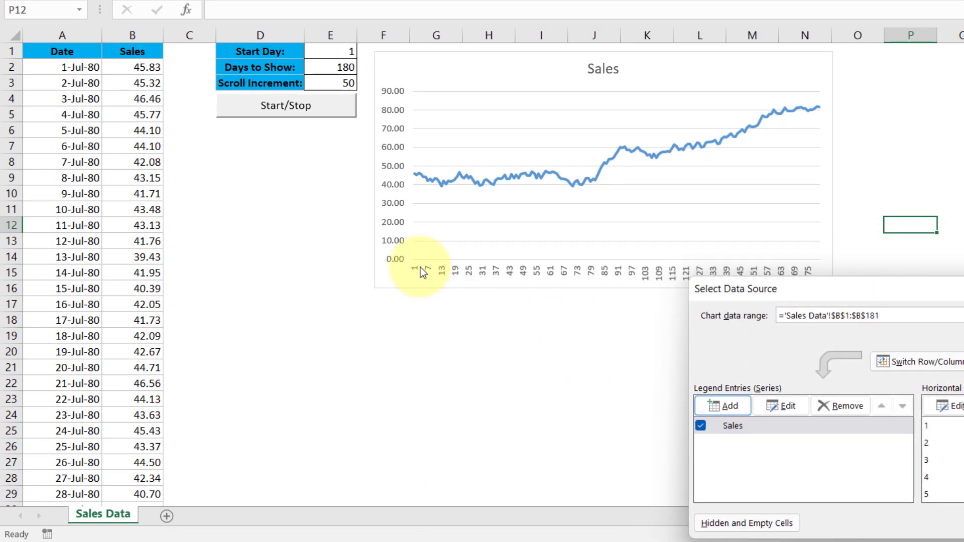
left_click_drag(804, 282, 543, 191)
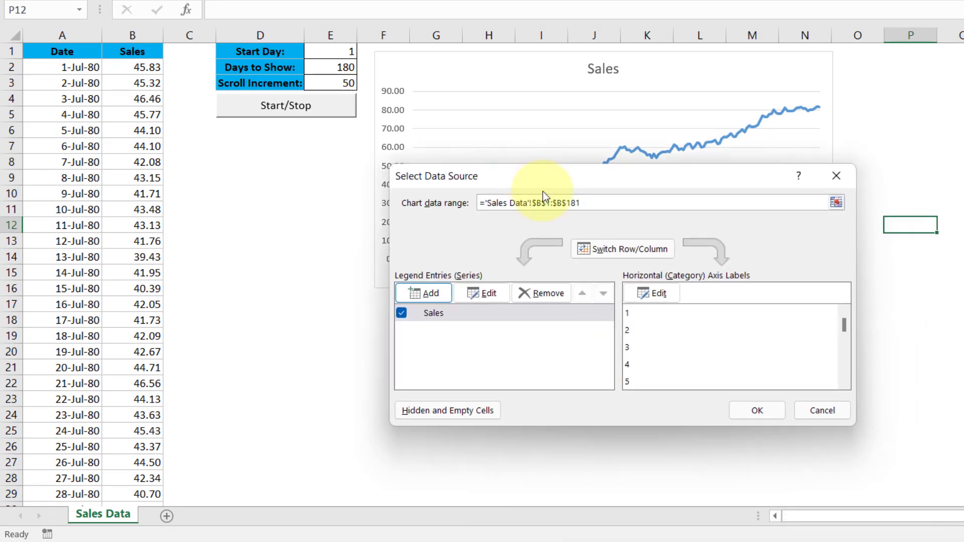
left_click(654, 298)
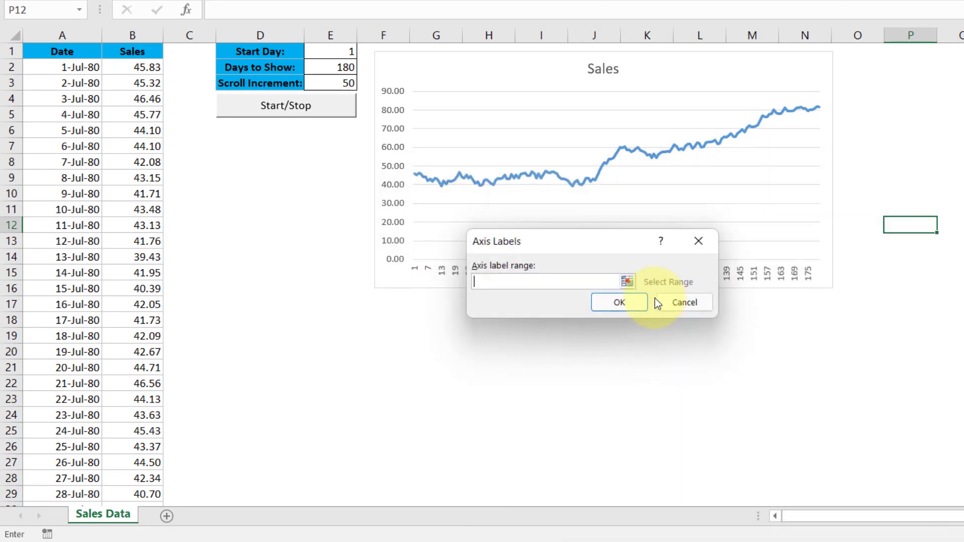
left_click(142, 65)
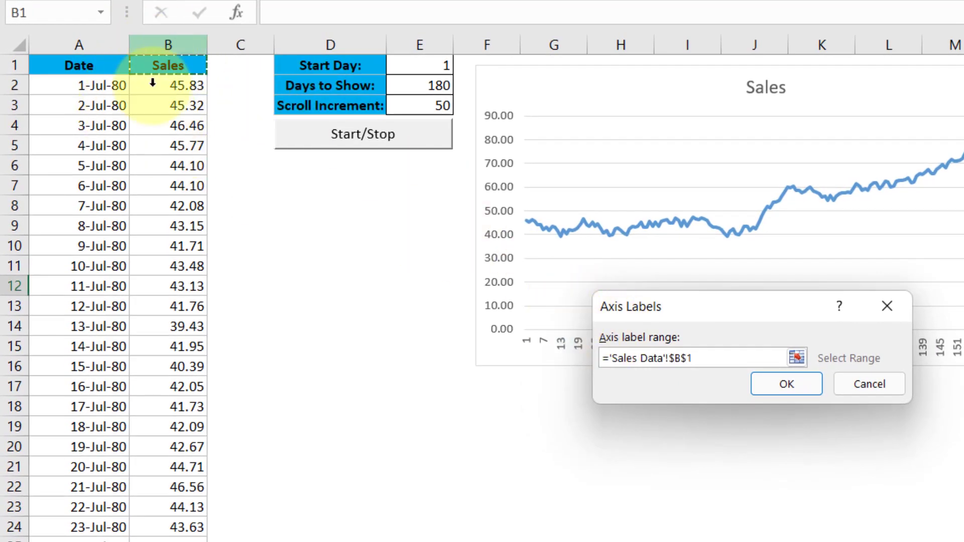
left_click(95, 66)
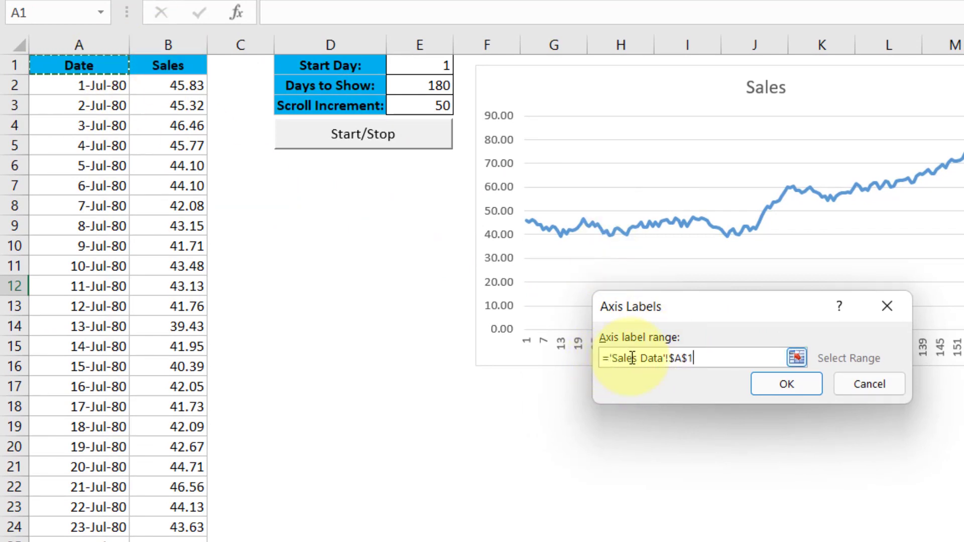
double_click(677, 359)
key("BackSpace")
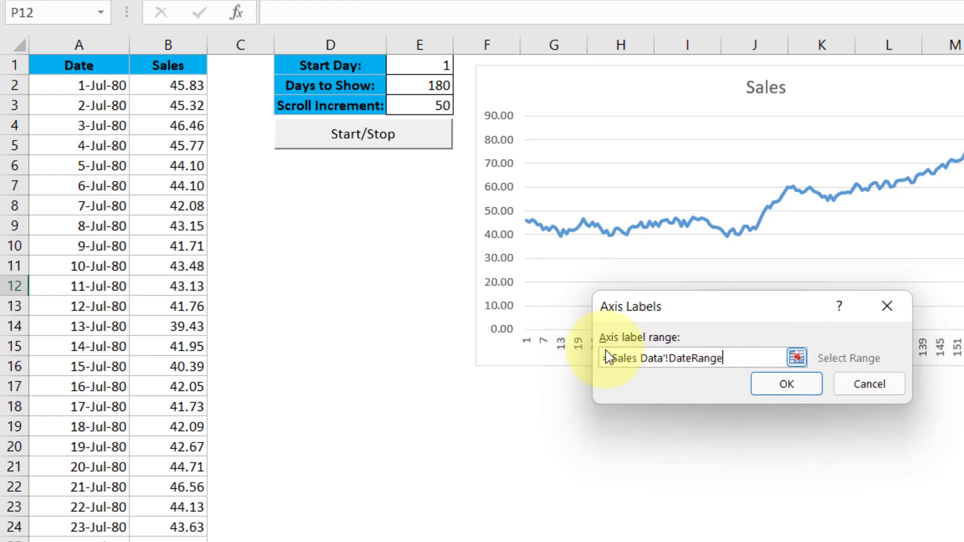
left_click(786, 388)
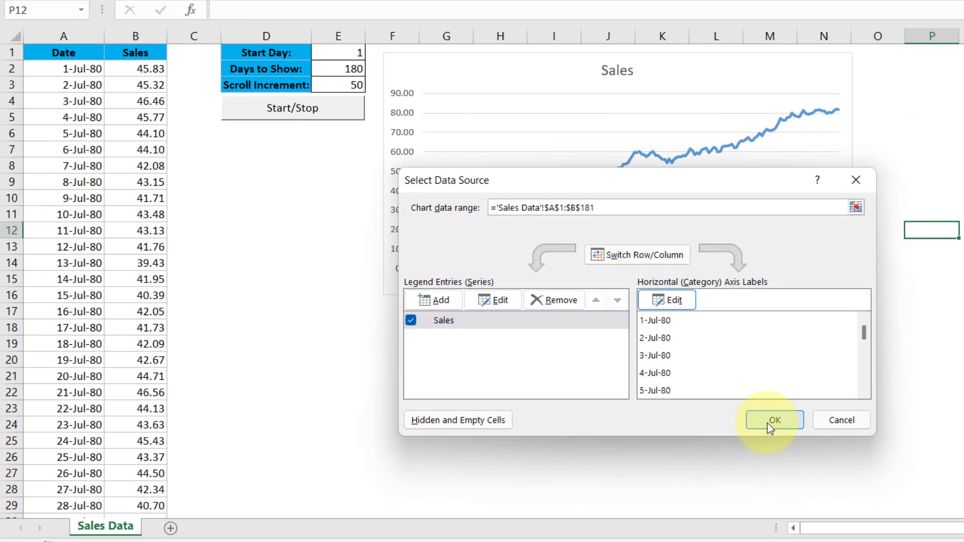
left_click(768, 420)
left_click(608, 391)
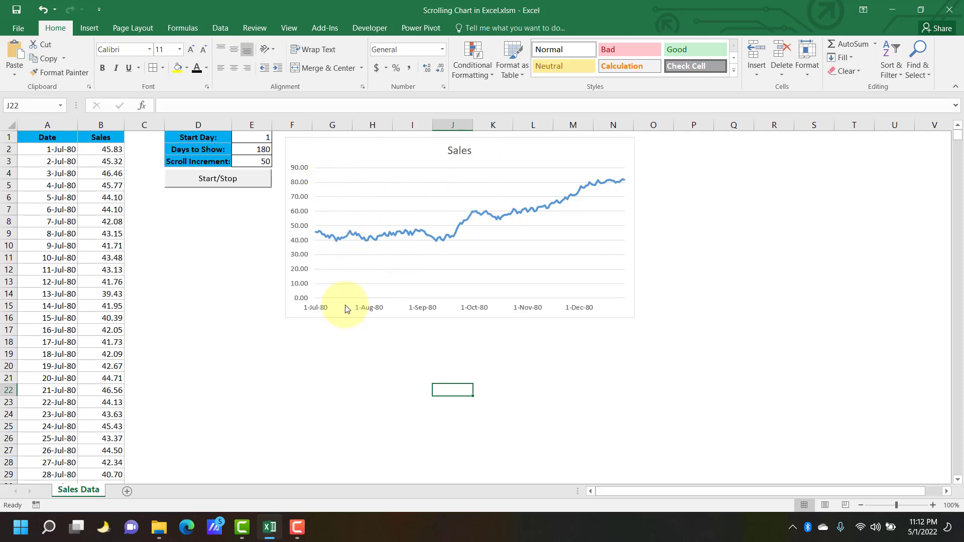
Format the chart's horizontal date axis as a text axis and close the axis formatting options
left_click(324, 310)
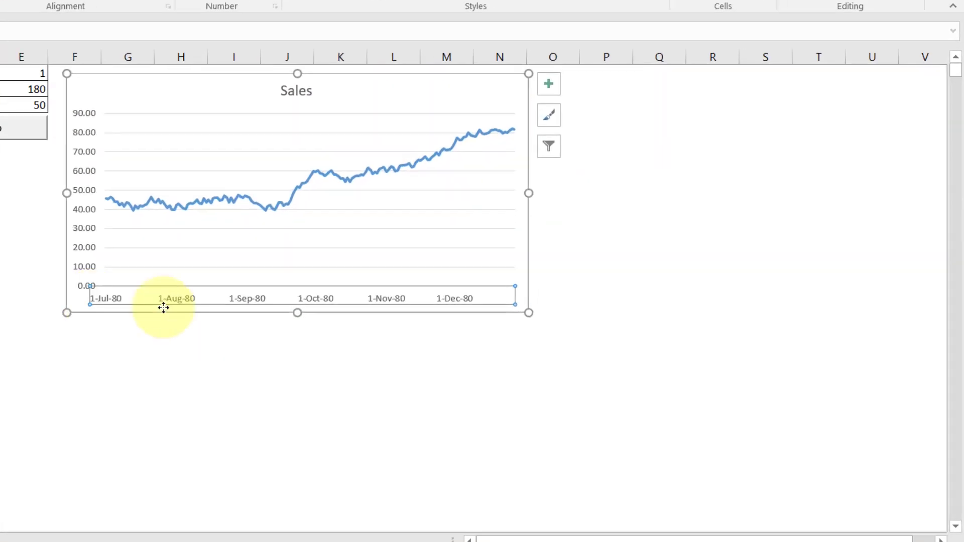
right_click(112, 299)
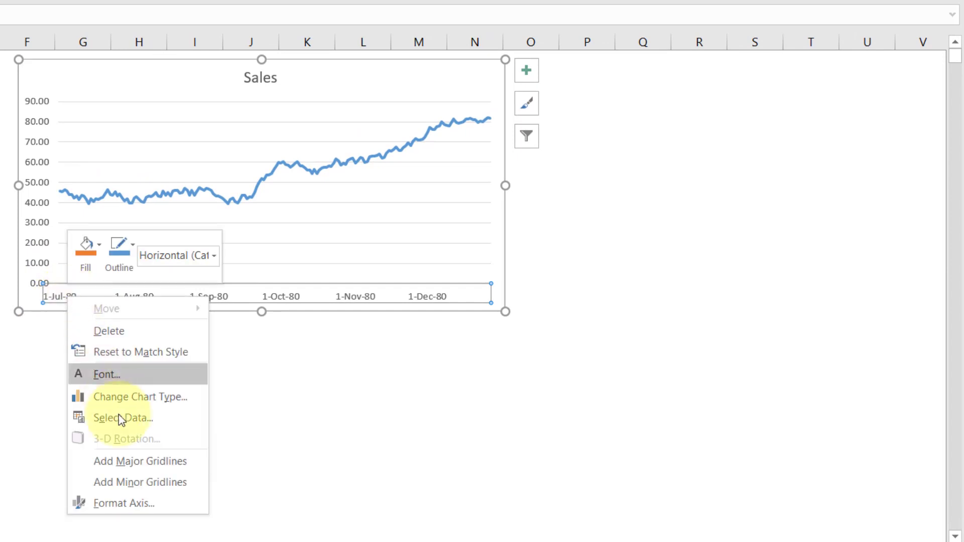
left_click(131, 503)
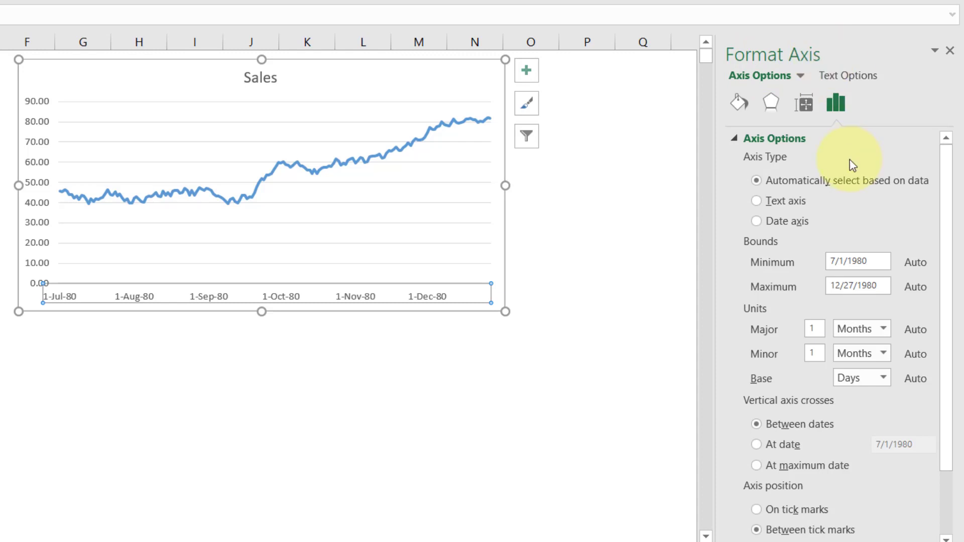
left_click(758, 201)
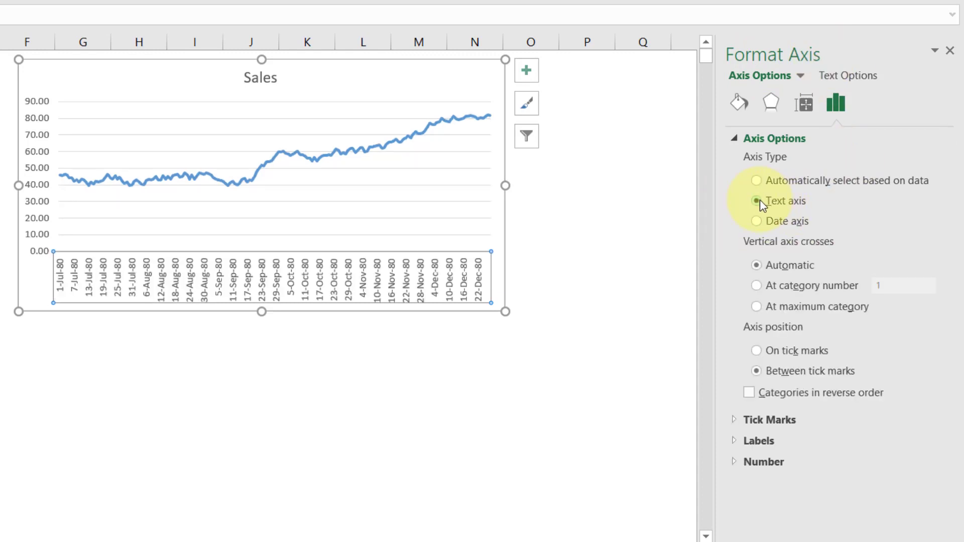
left_click(950, 51)
left_click(678, 248)
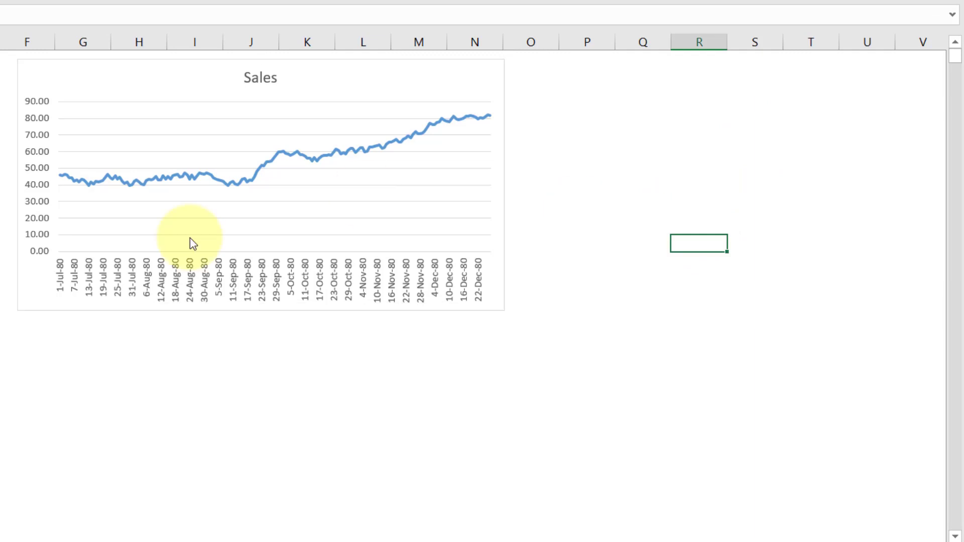
Change the chart title to Daily Sales Trend and close the formatting options
double_click(263, 78)
double_click(262, 78)
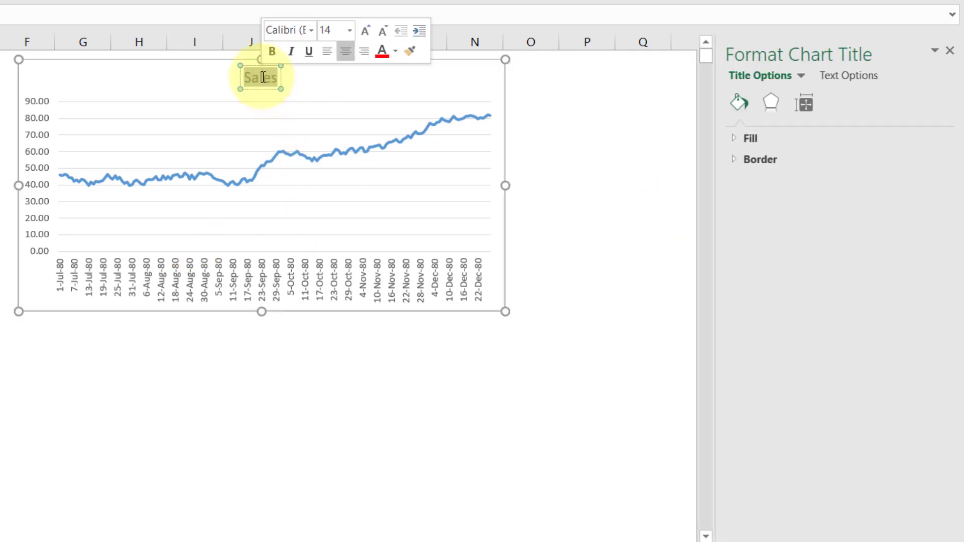
type("Daily")
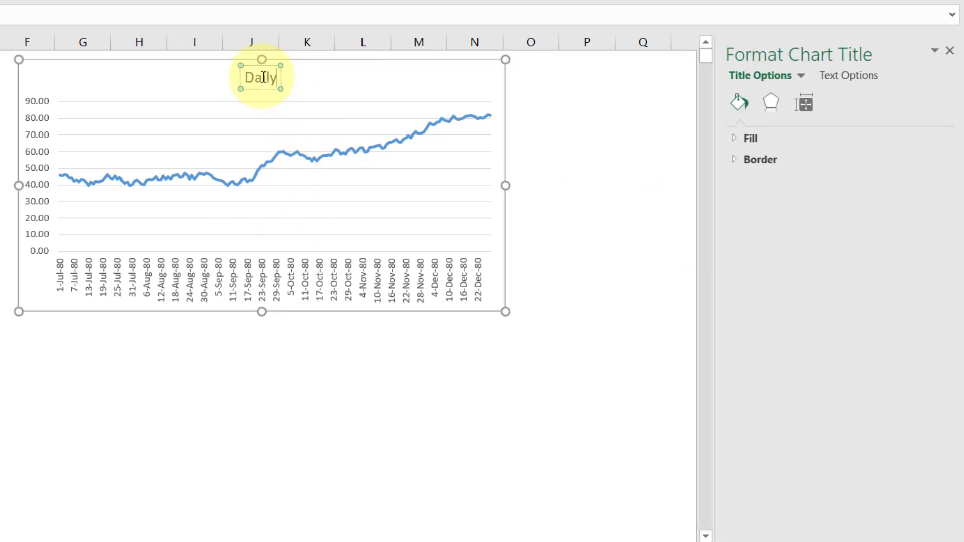
type(" s")
key("BackSpace")
type("S")
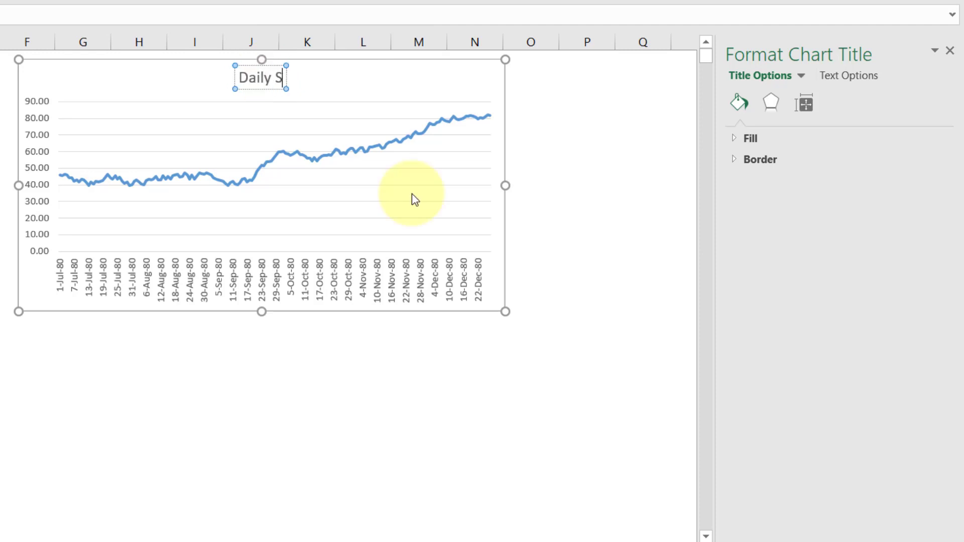
type("ales Trend")
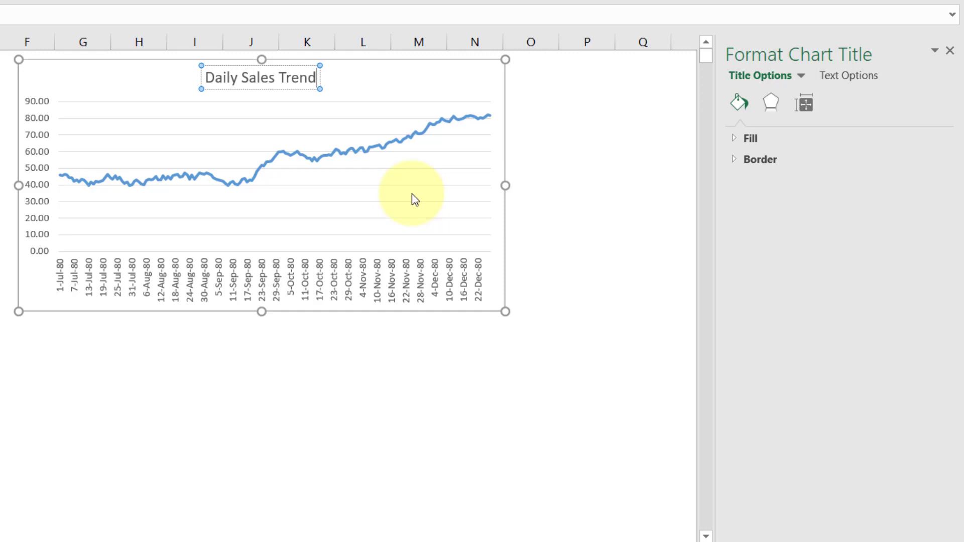
left_click(586, 178)
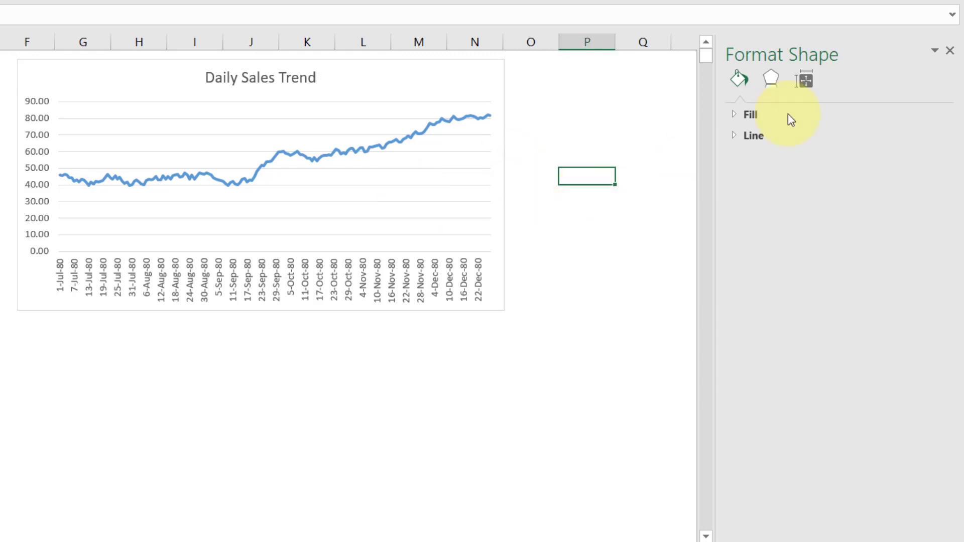
left_click(949, 50)
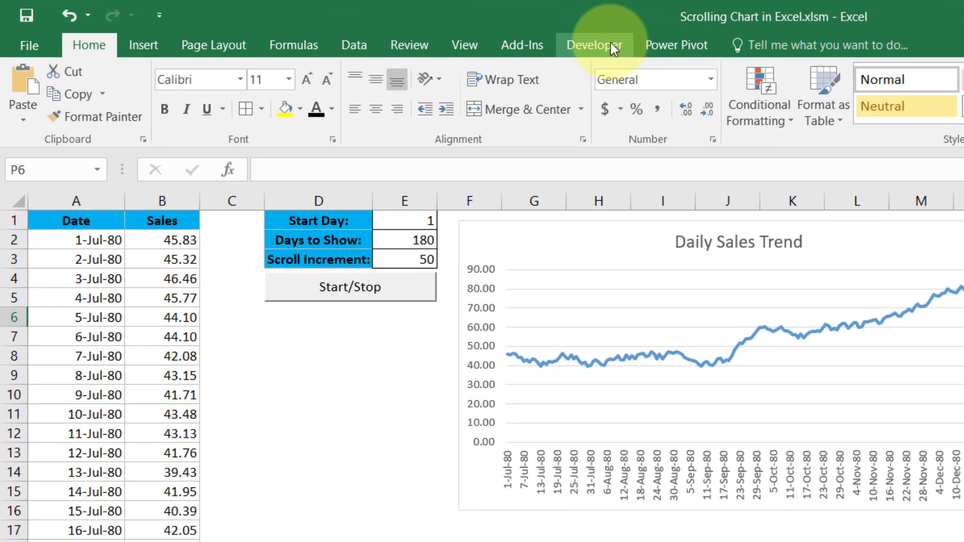
Open the workbook's Visual Basic editor and insert a new standard code module
left_click(370, 27)
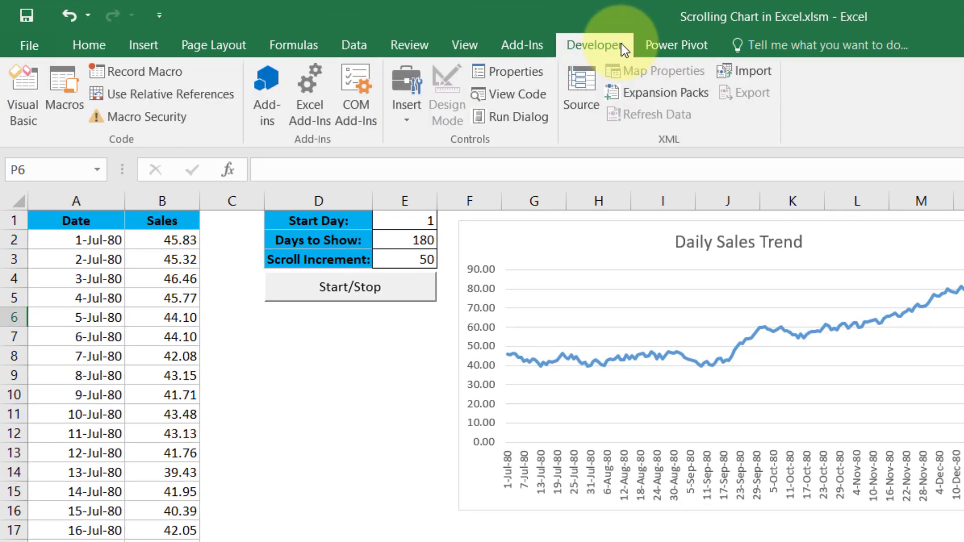
left_click(11, 105)
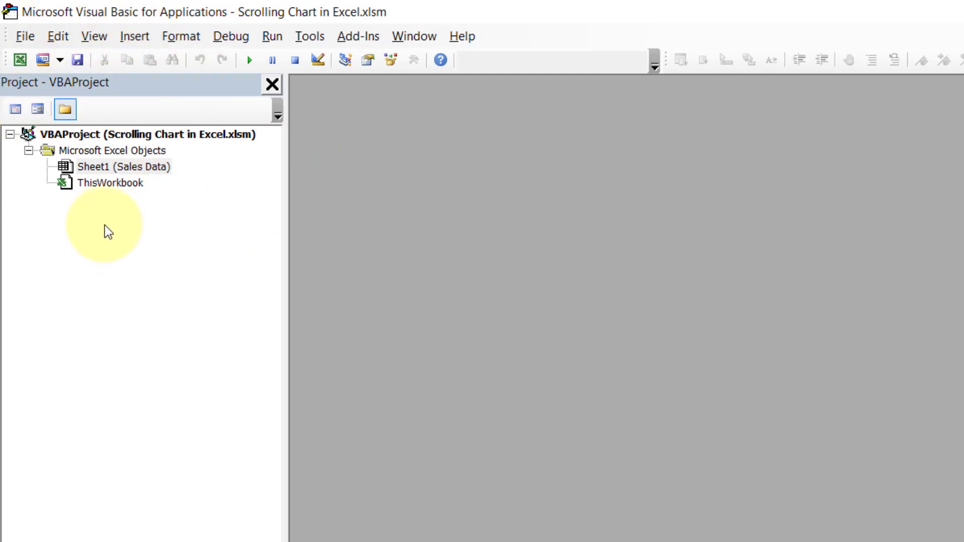
left_click(128, 39)
left_click(149, 102)
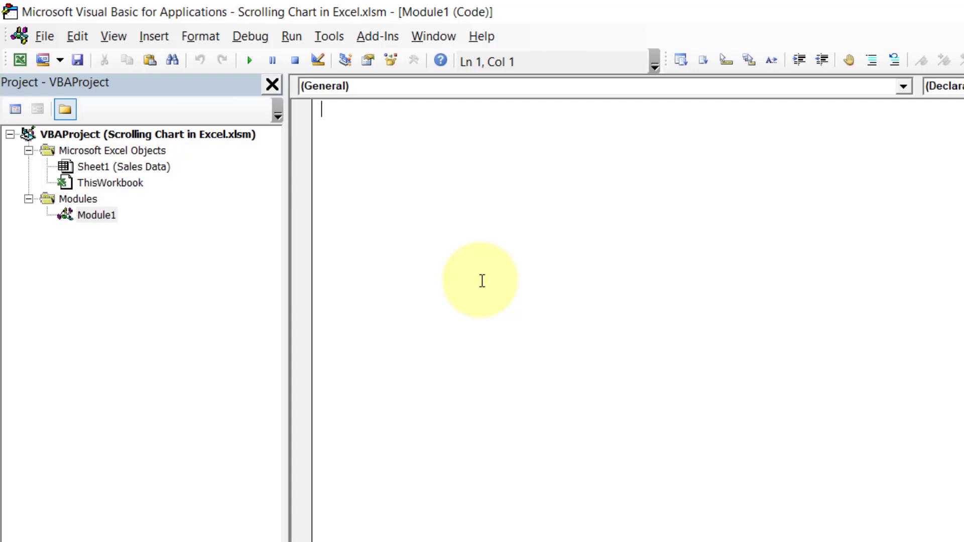
Declare a public Boolean variable named AnimationInProgress at the start of the module
type("Public Anima")
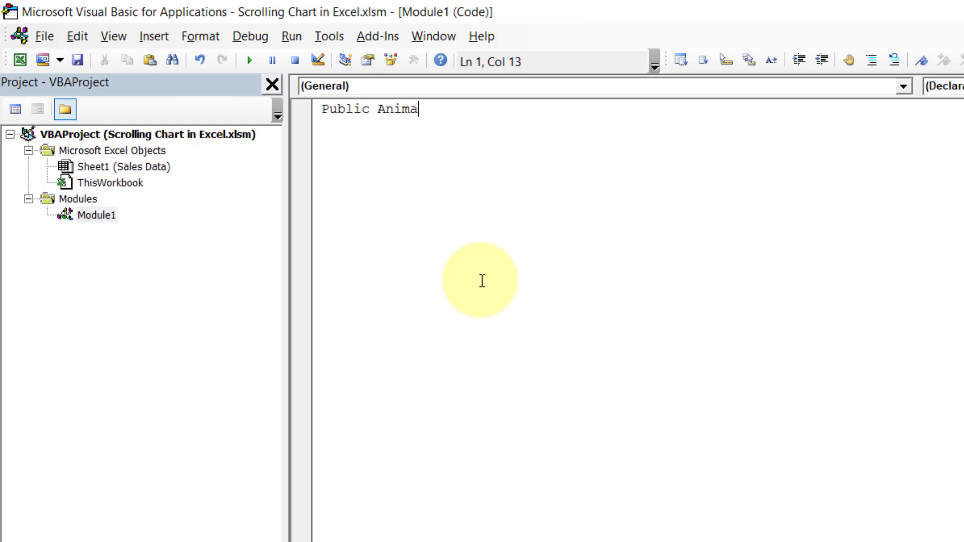
type("tionInPro")
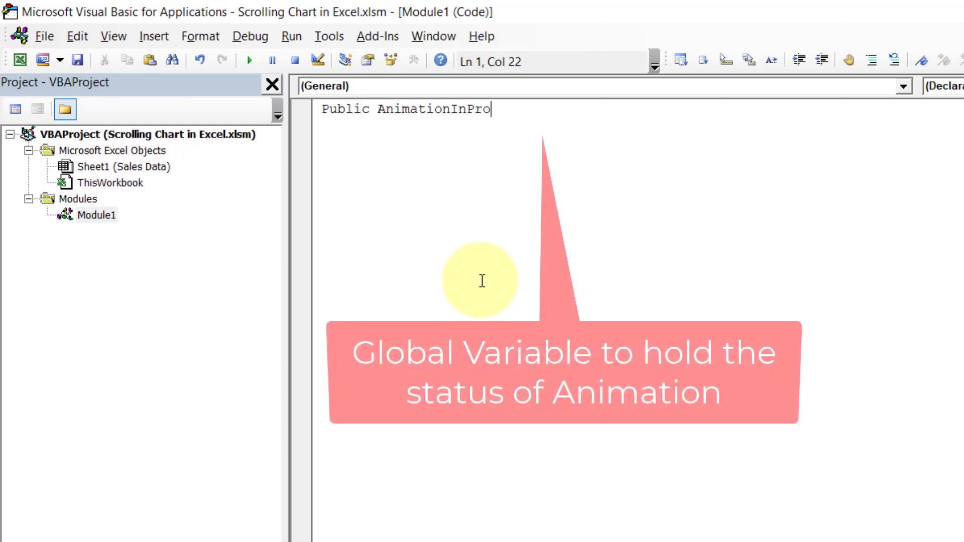
type("gress as bo")
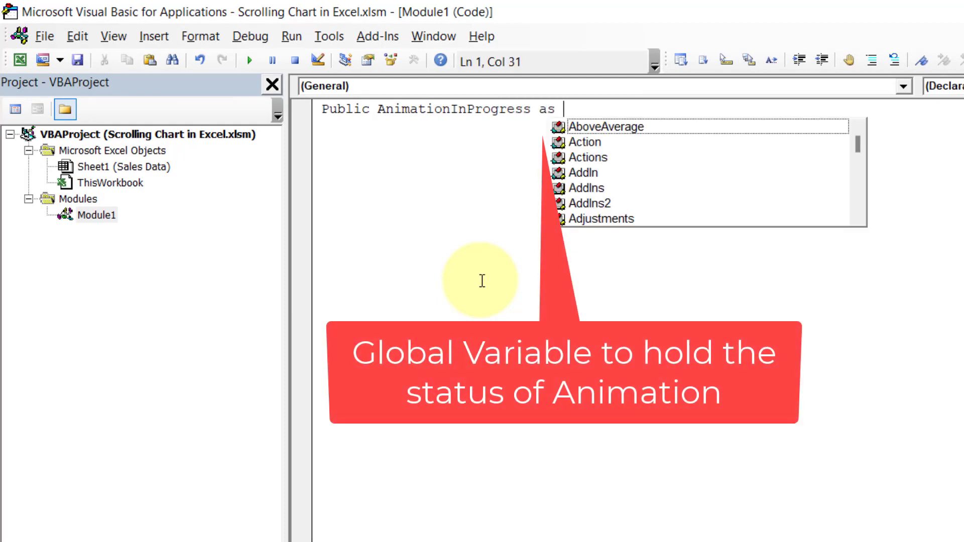
key("Tab")
key("Return")
key("Return")
key("Return")
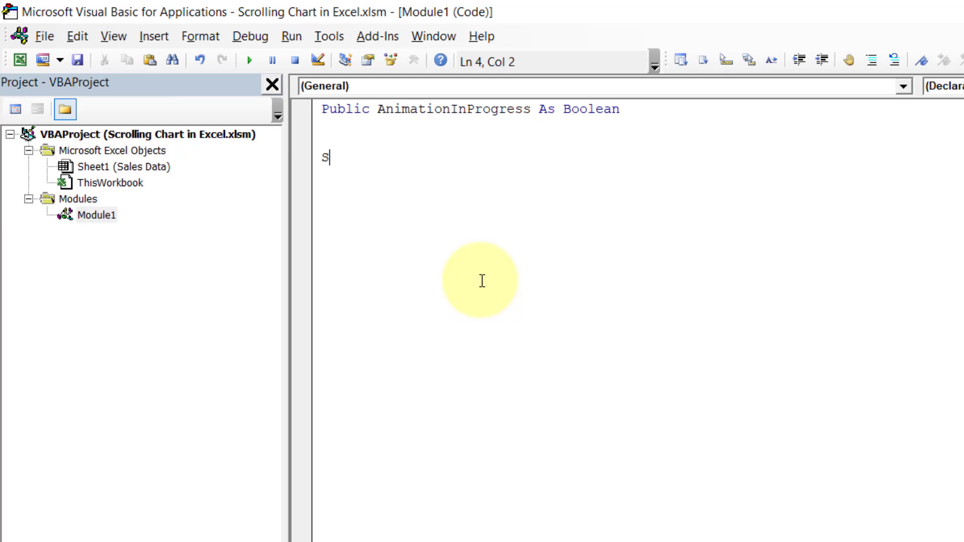
Create an empty procedure named AnimateChart below the public declaration, with several blank lines in its body
type("Sub ")
type("AnimateChart")
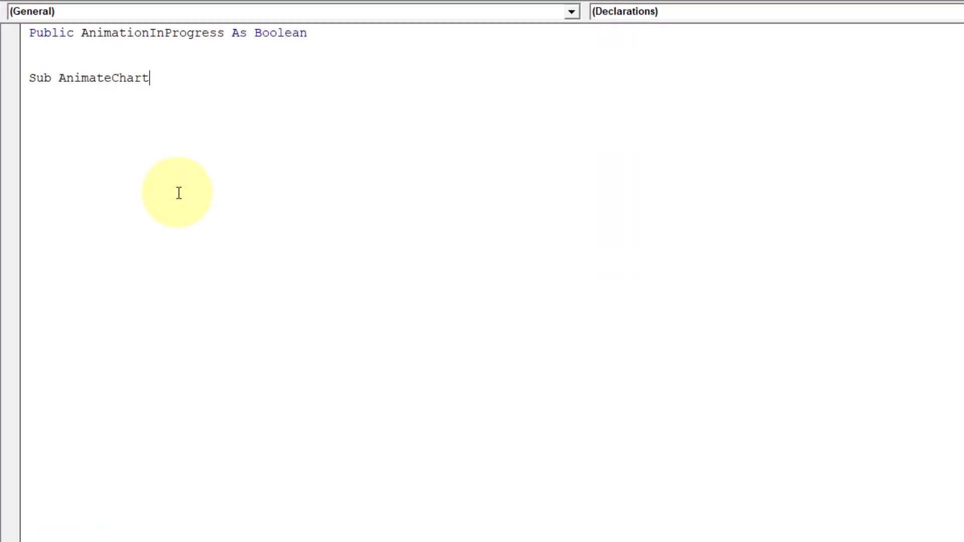
type("()")
key("Return")
key("Return")
key("Return")
key("Return")
key("Return")
key("Return")
key("Return")
key("Return")
key("Return")
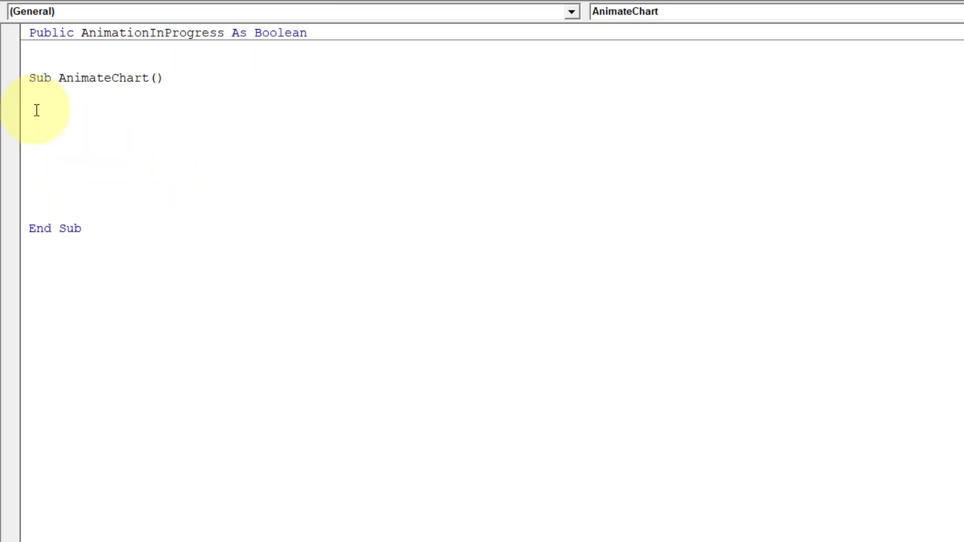
Declare the variable StartValue As Long as the first indented line inside AnimateChart
key("Return")
key("Tab")
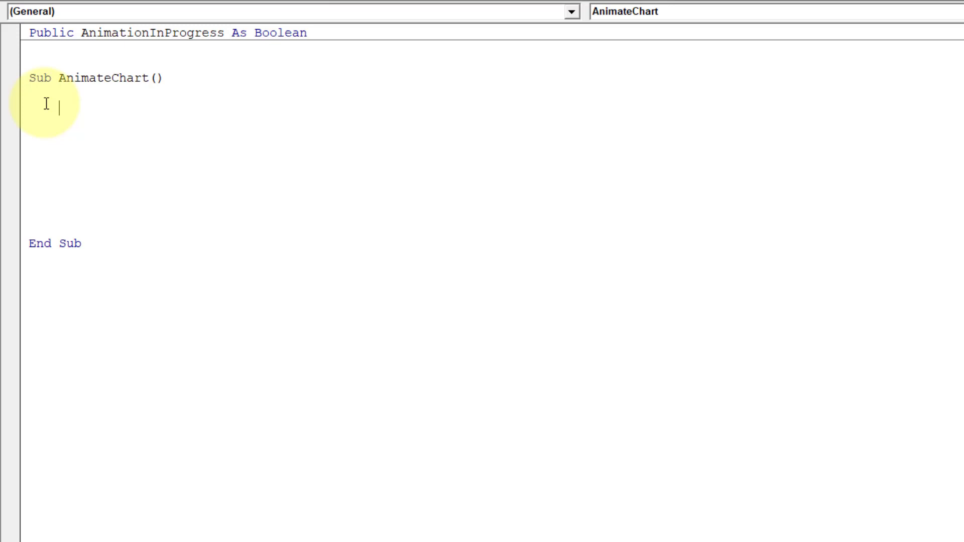
type("Dim StartVAlu")
key("BackSpace")
key("BackSpace")
key("BackSpace")
type("alu")
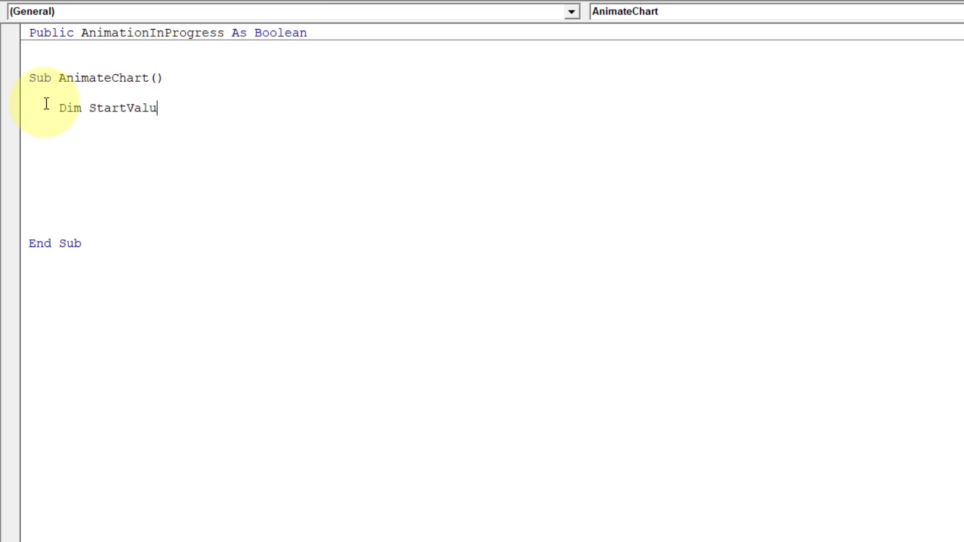
type("e as ")
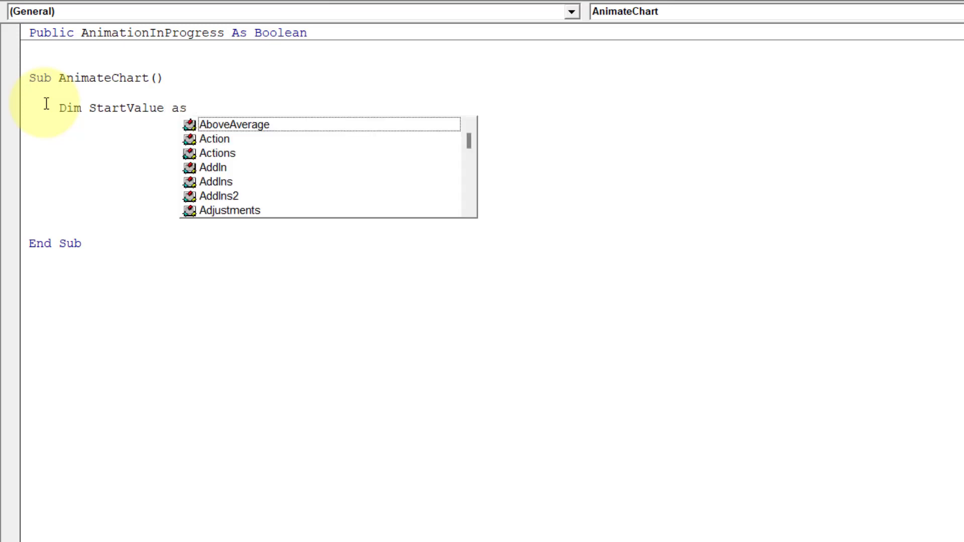
type("in")
key("BackSpace")
key("BackSpace")
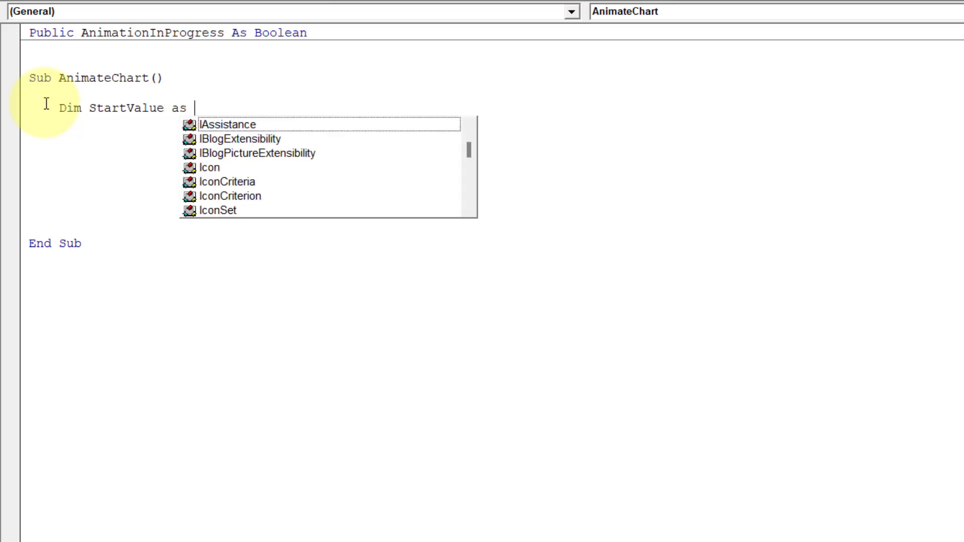
type("lon")
key("Tab")
key("Return")
key("Return")
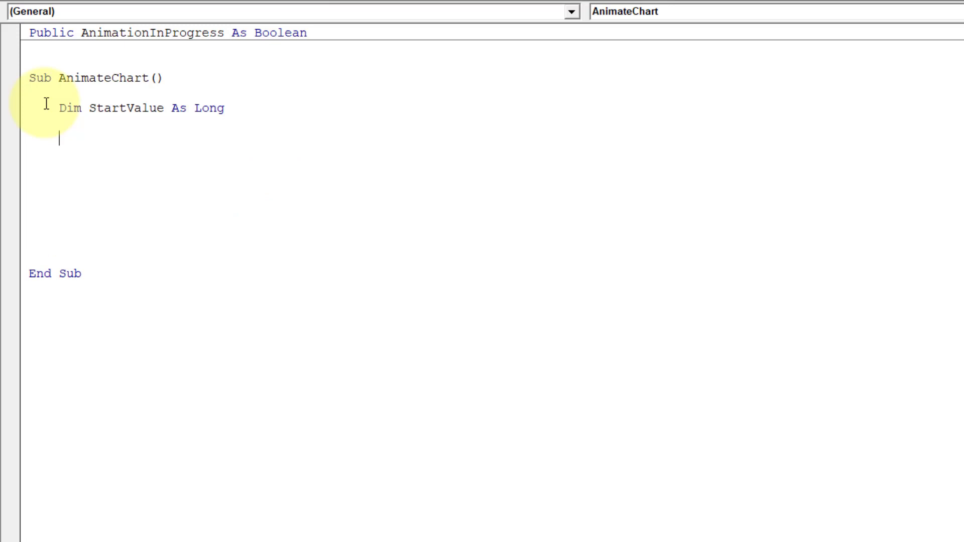
Declare the variable Increment As Integer below the StartValue declaration
type("Dim Increment as l")
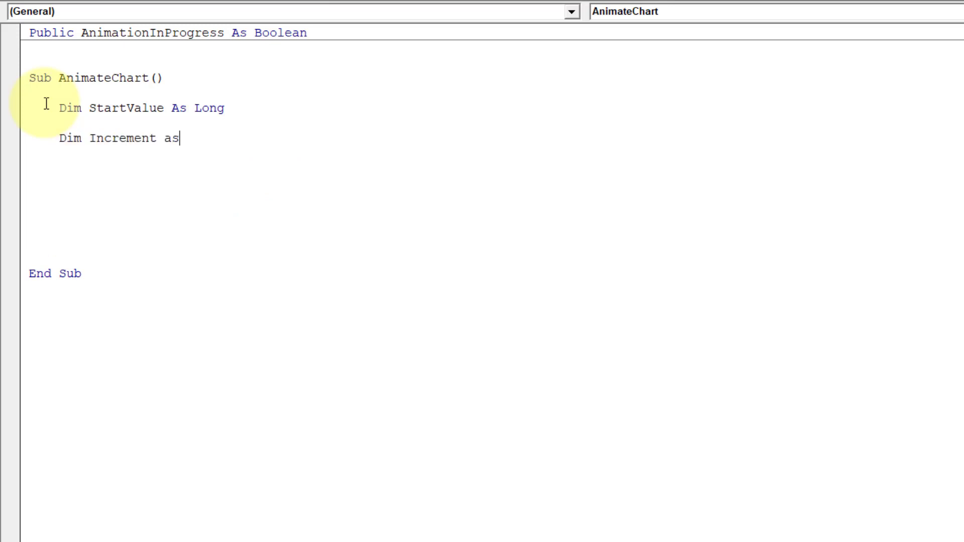
key("BackSpace")
type("In")
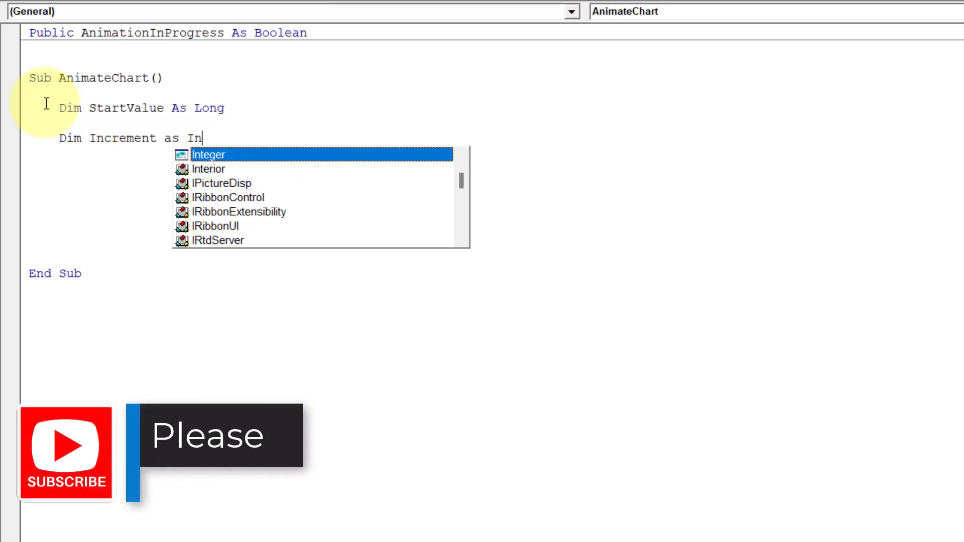
key("Return")
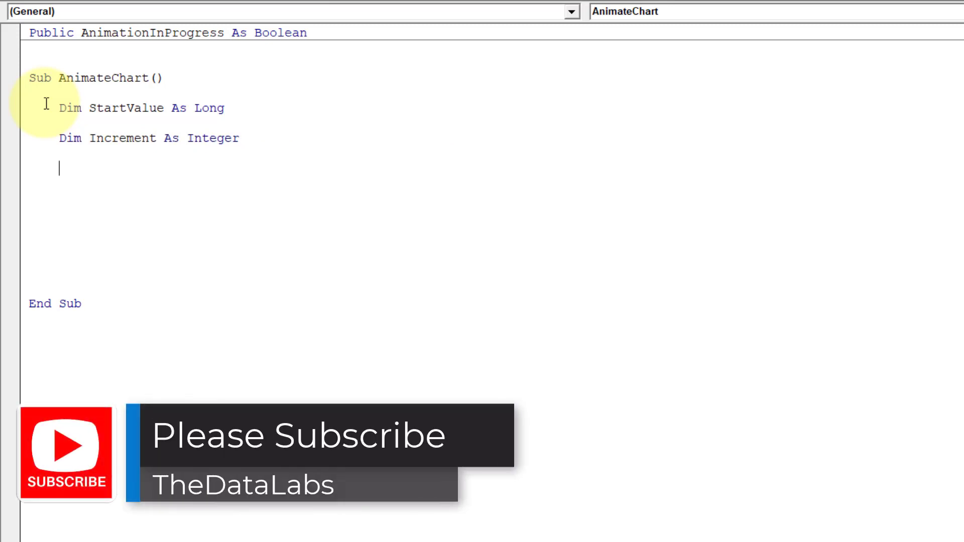
Declare the variables TotalRecords and LastRow, both As Long, below the Increment declaration
type("Dim TotalR")
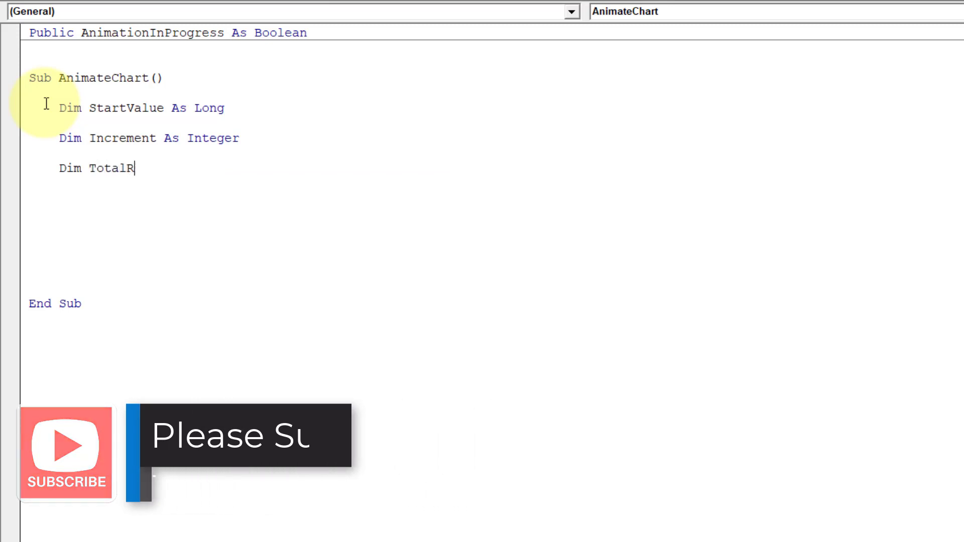
type("ecords as ")
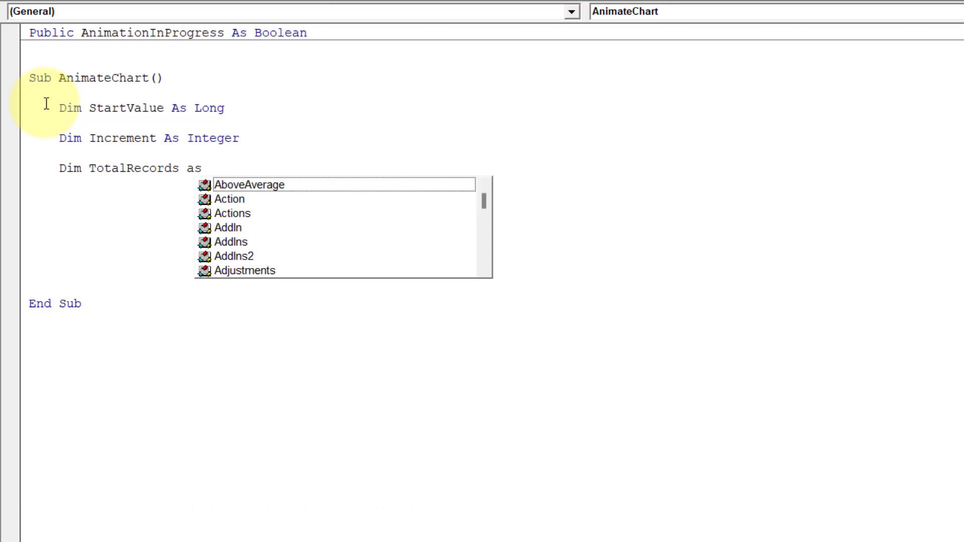
type("lon")
key("Tab")
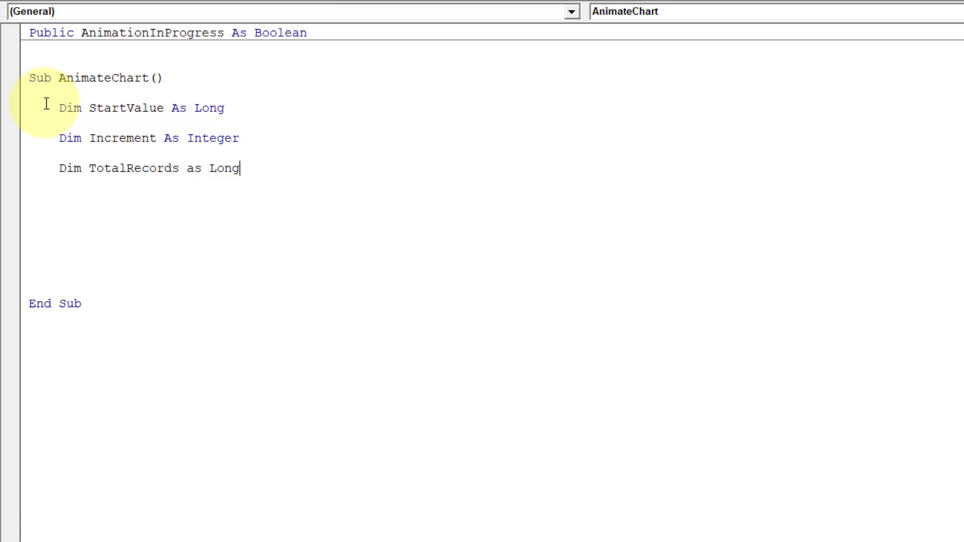
key("Return")
type("Dim")
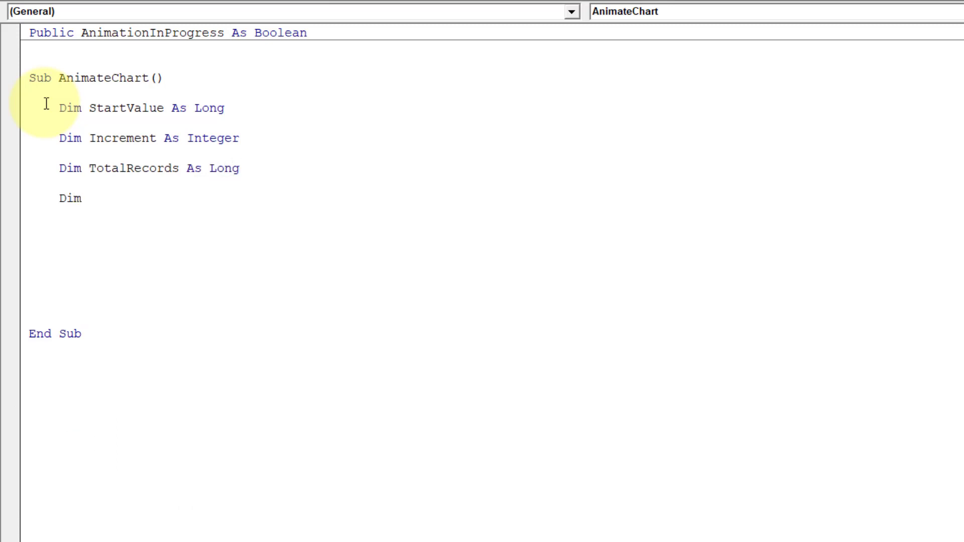
type(" LastRow as lon")
key("Tab")
key("Return")
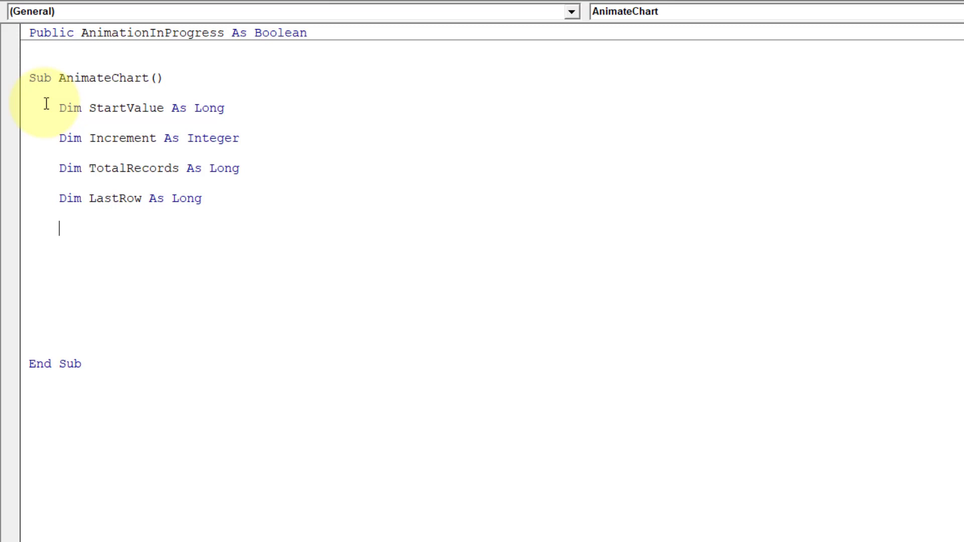
Add an If...Then and End If block below the declarations that tests the animation status variable
type("if animatioinprog")
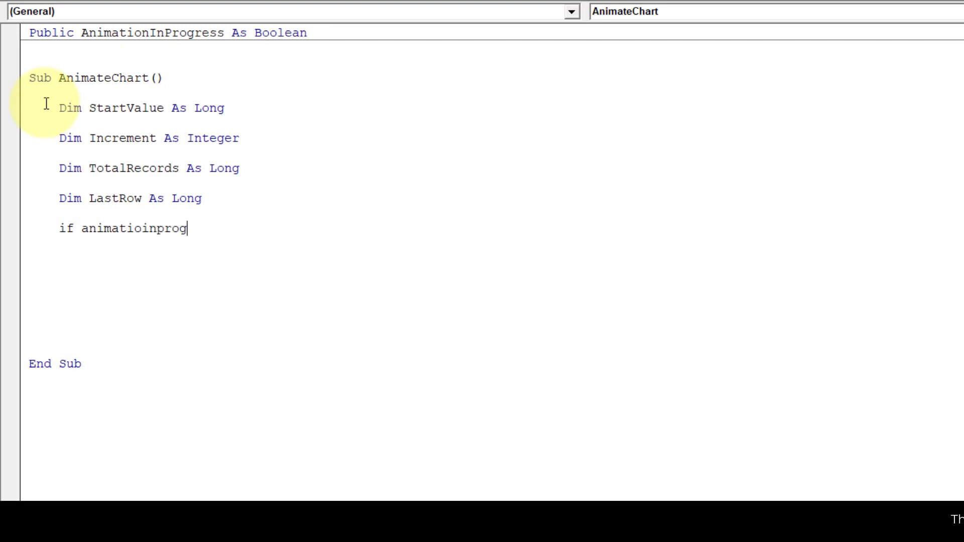
type("ress ten")
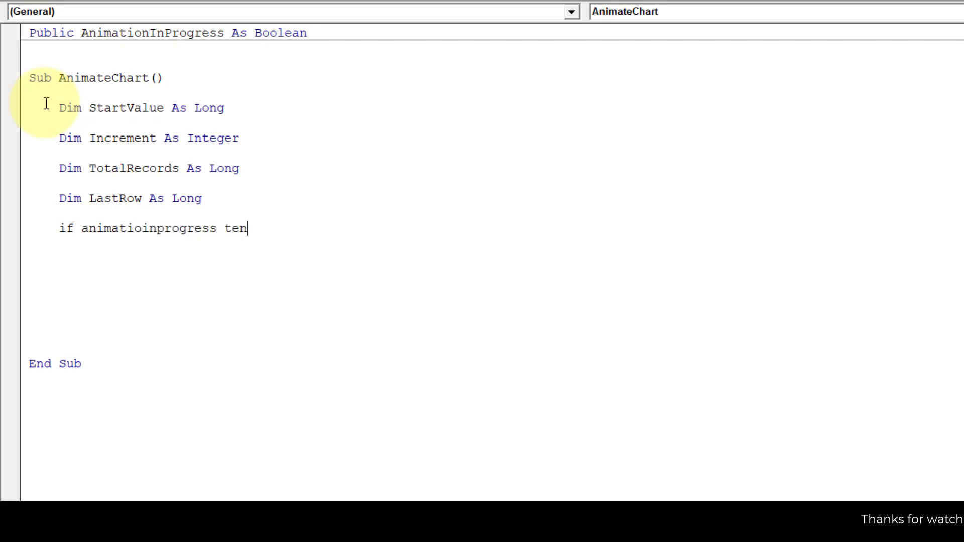
key("BackSpace")
key("BackSpace")
type("he")
key("Return")
key("Return")
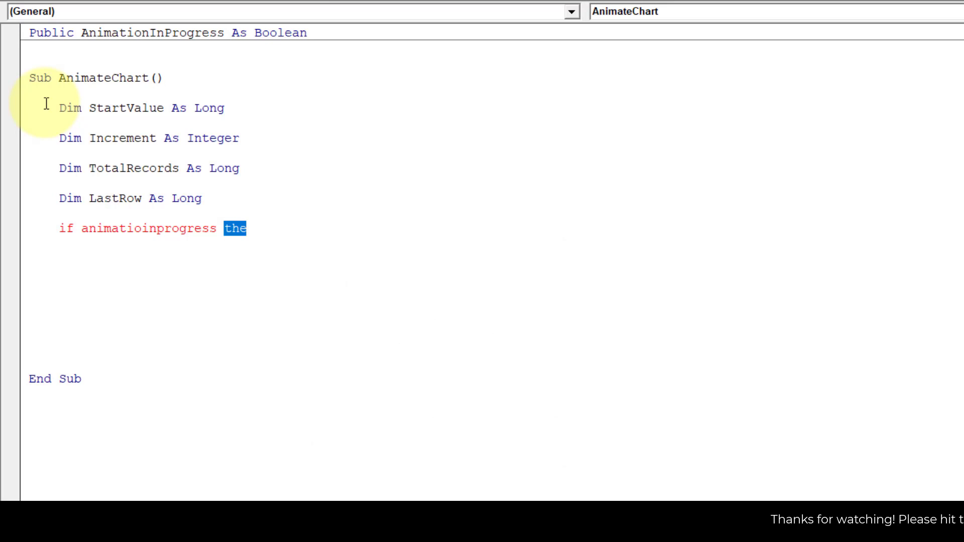
key("End")
type("n")
key("Return")
type("end i")
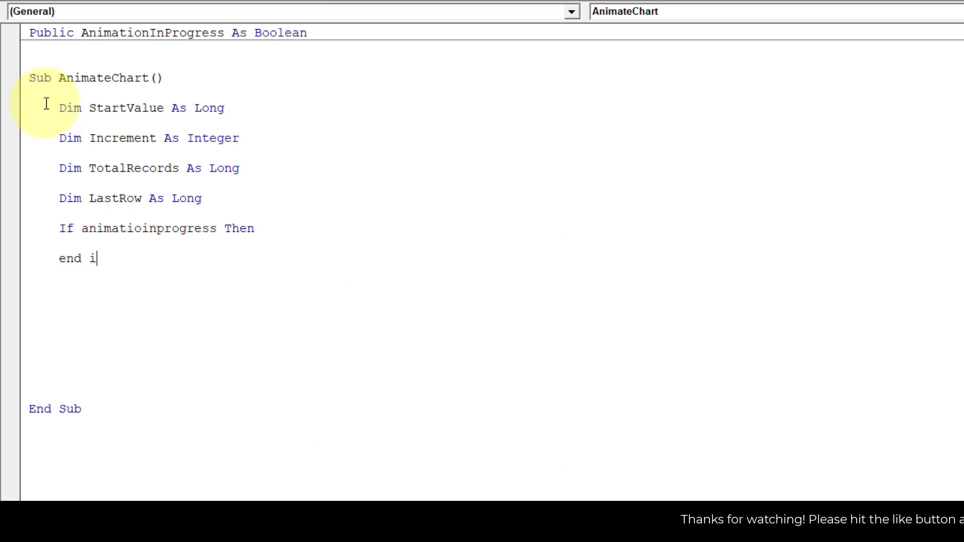
type("f")
key("Return")
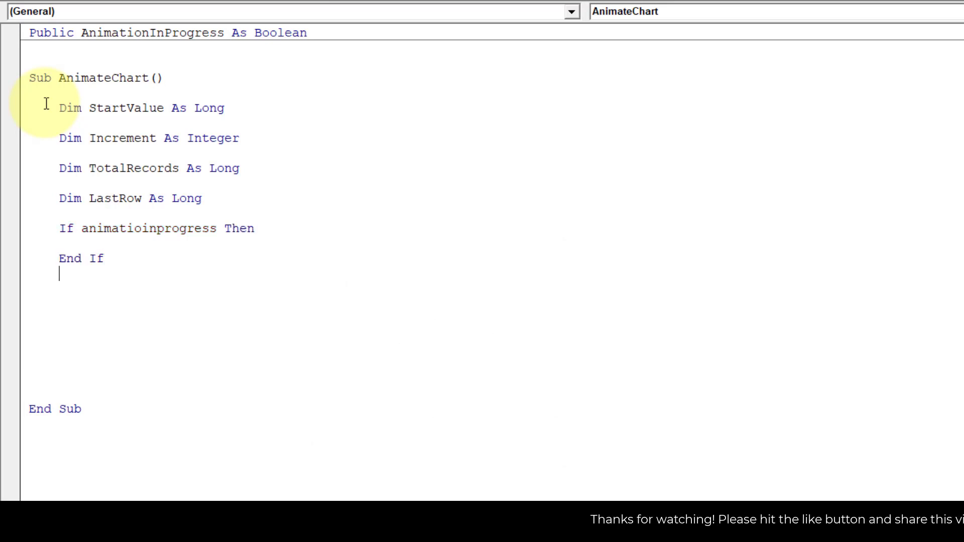
Correct the misspelled variable in the If condition to AnimationInProgress, matching the public declaration
double_click(120, 33)
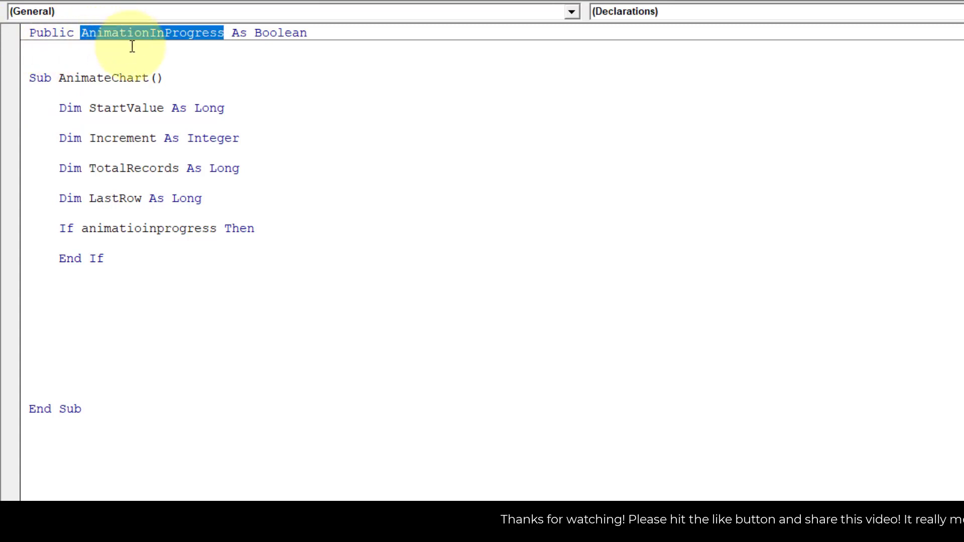
double_click(171, 227)
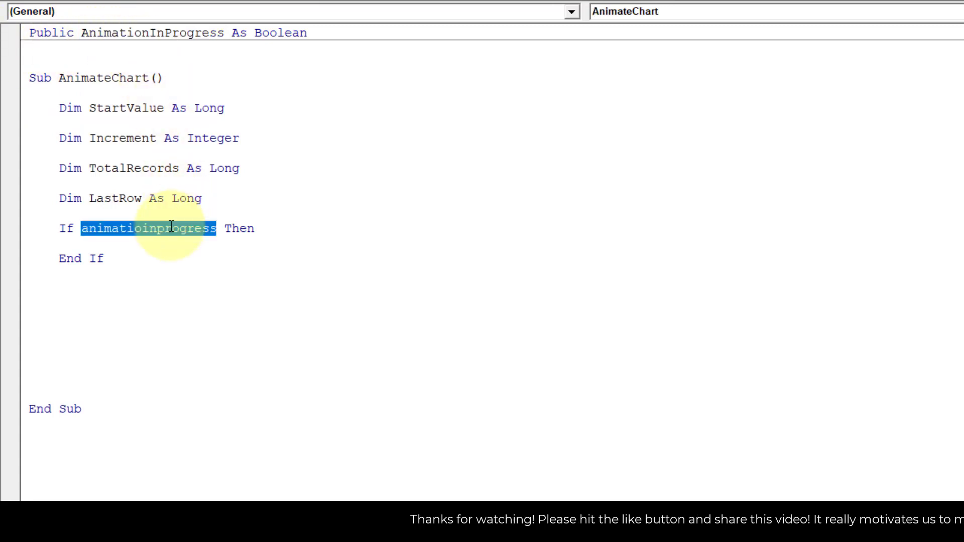
type("AnimationInProgress")
left_click(308, 219)
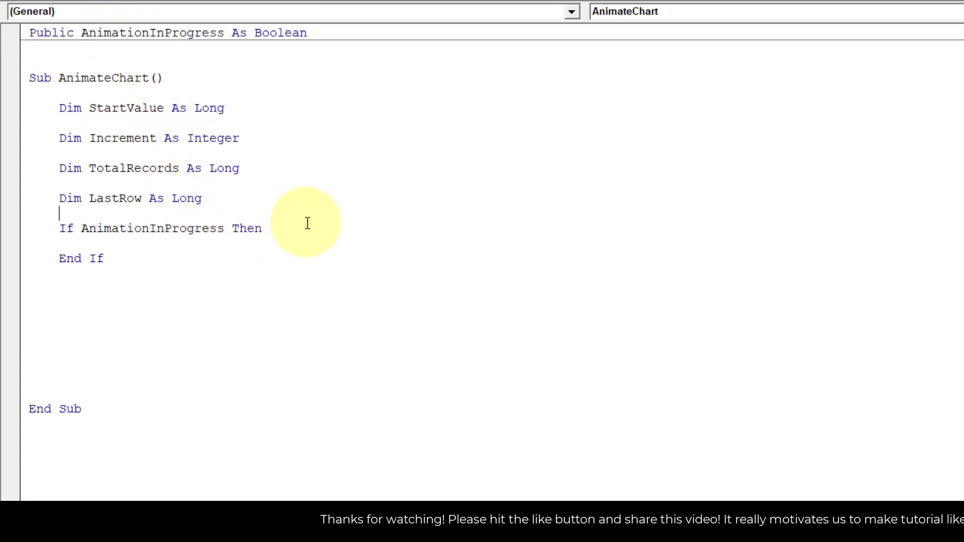
Add the indented statement AnimationInProgress = False inside the If block
key("Return")
key("Tab")
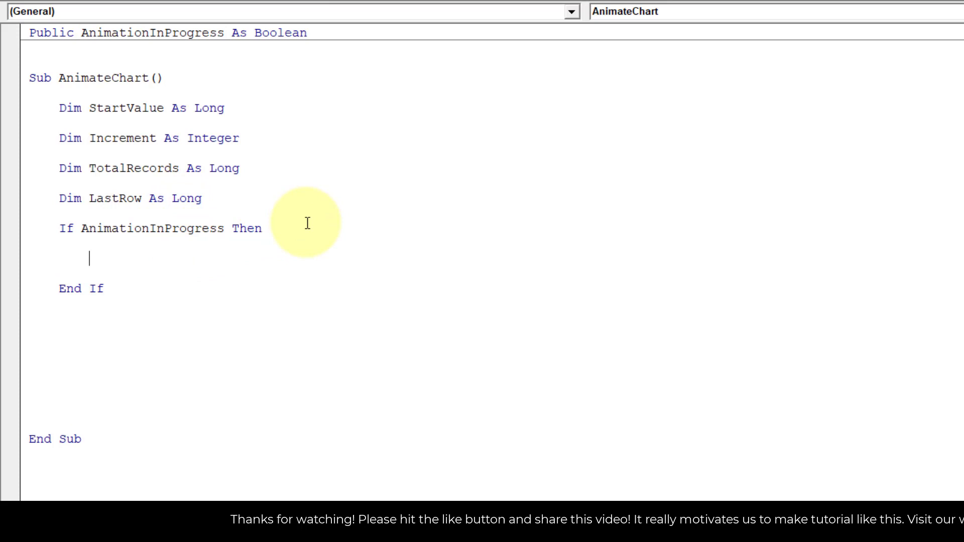
type("AnimationInProgress")
type("=")
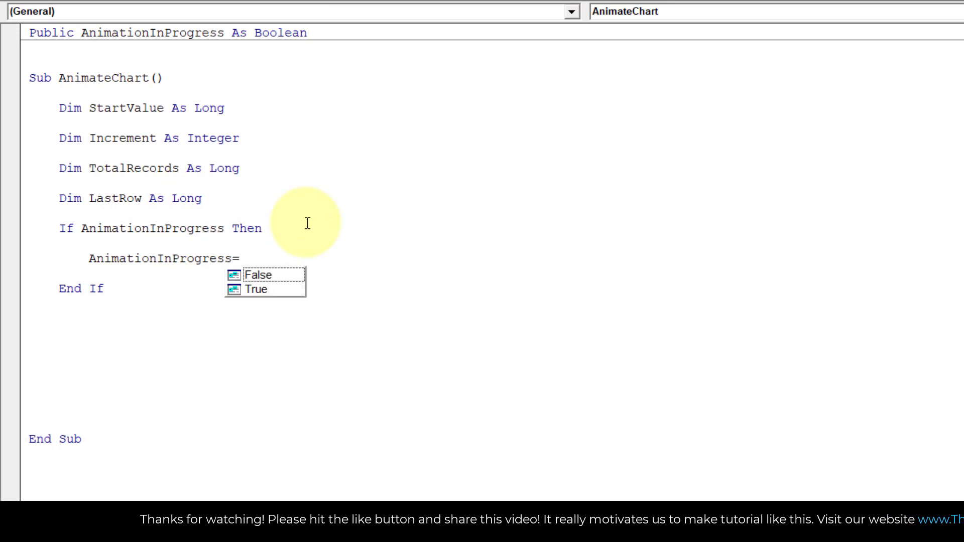
key("Down")
key("Tab")
Add the statement AnimationInProgress = True below End If
key("Down")
key("Down")
key("Down")
key("Return")
type("AnimationInProgress")
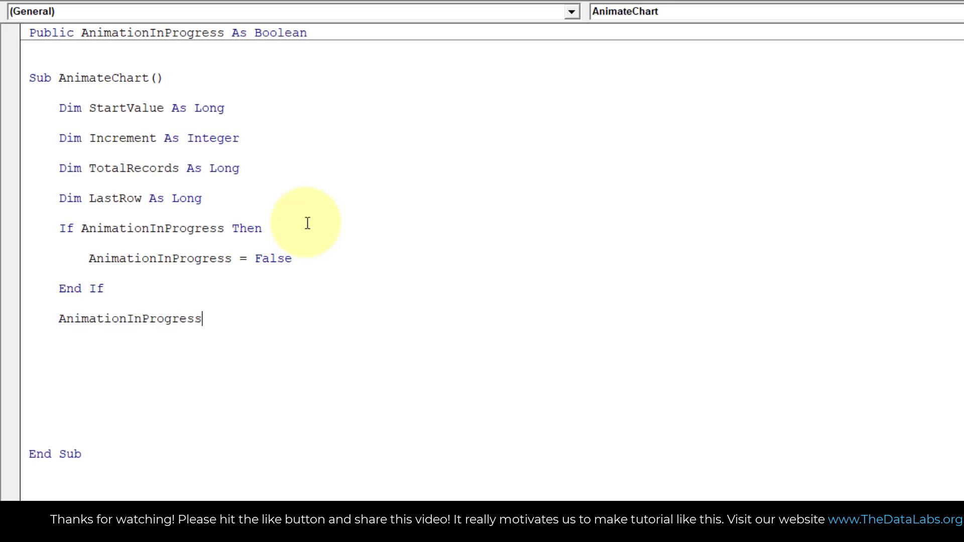
type("=T")
key("Tab")
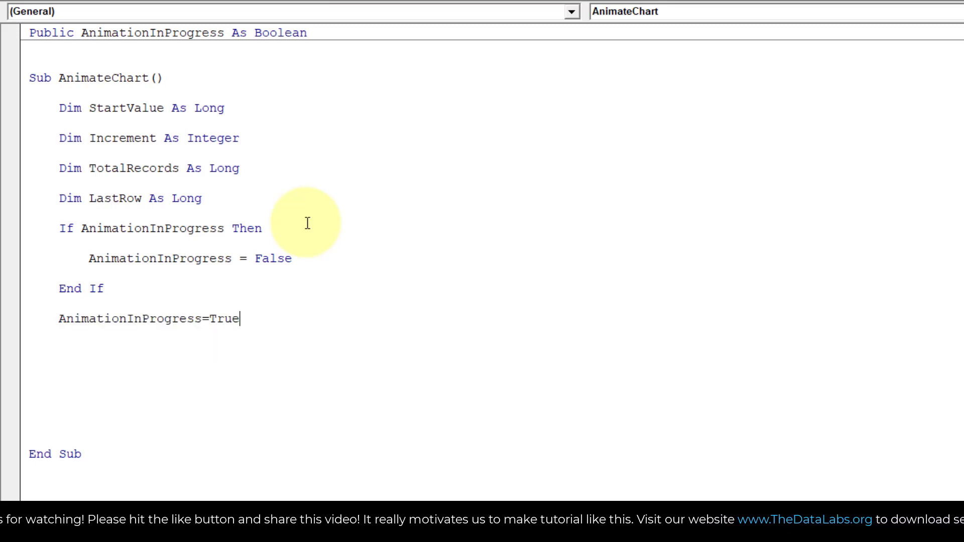
key("Return")
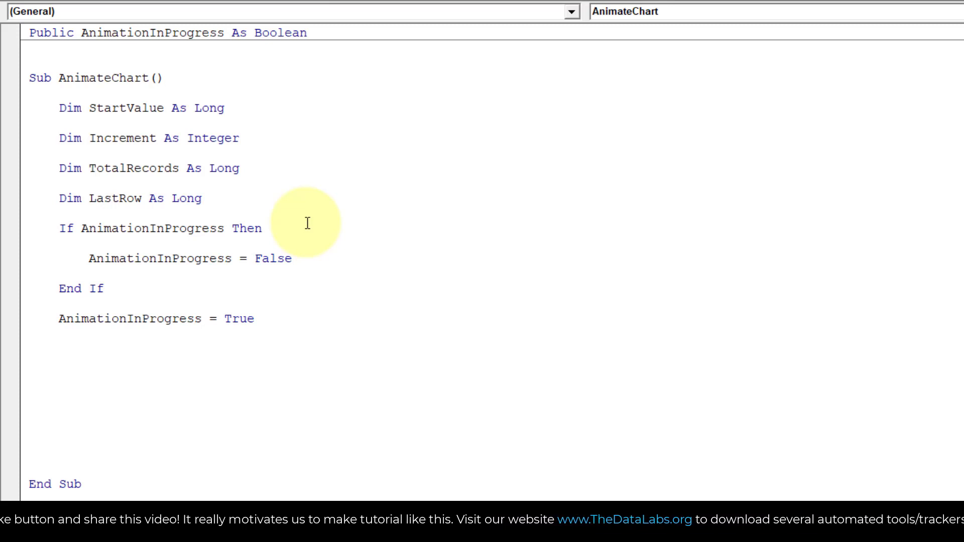
Add an End statement inside the If block directly after AnimationInProgress = False
left_click(295, 259)
key("Return")
type("End")
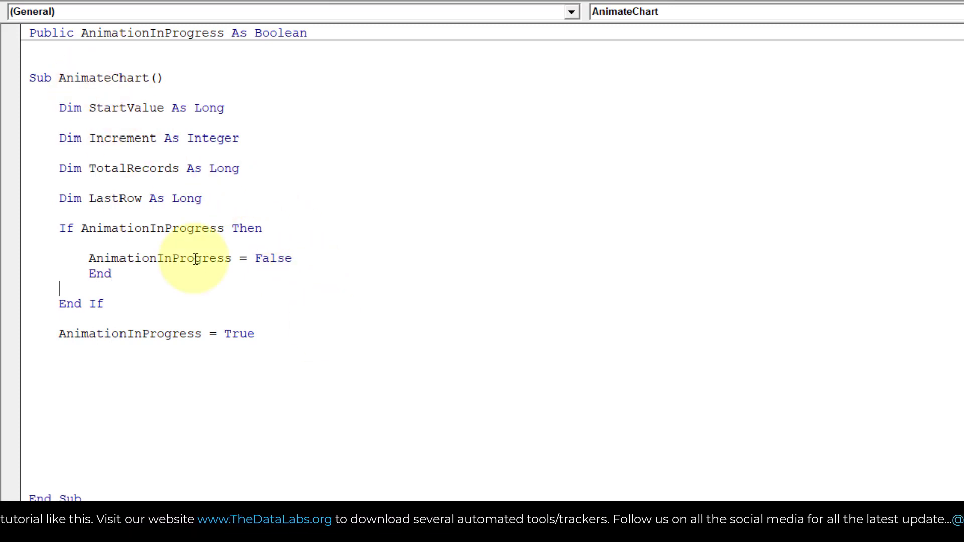
Start a new statement below AnimationInProgress = True with the variable name StartValue copied from its declaration
left_click(266, 338)
key("Return")
key("Return")
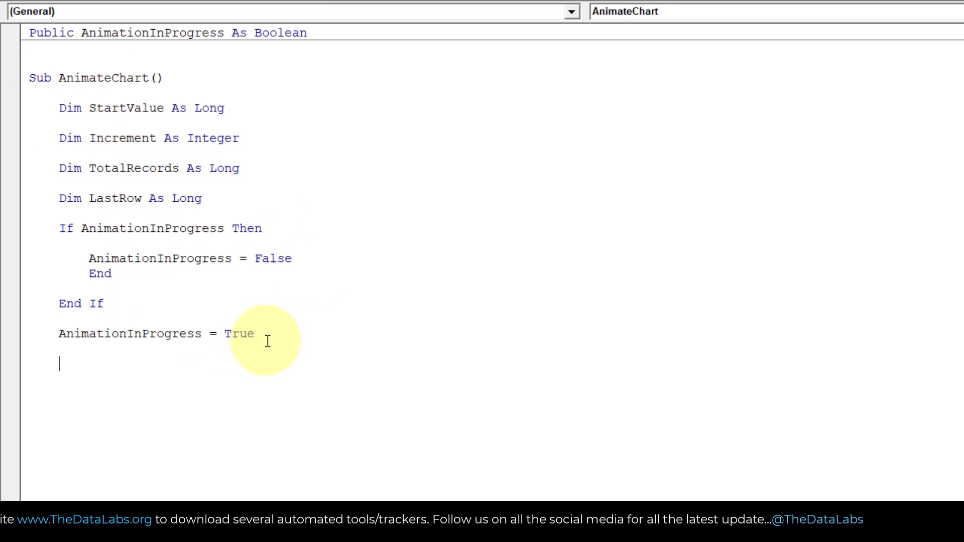
double_click(156, 113)
key("ctrl+c")
left_click(60, 366)
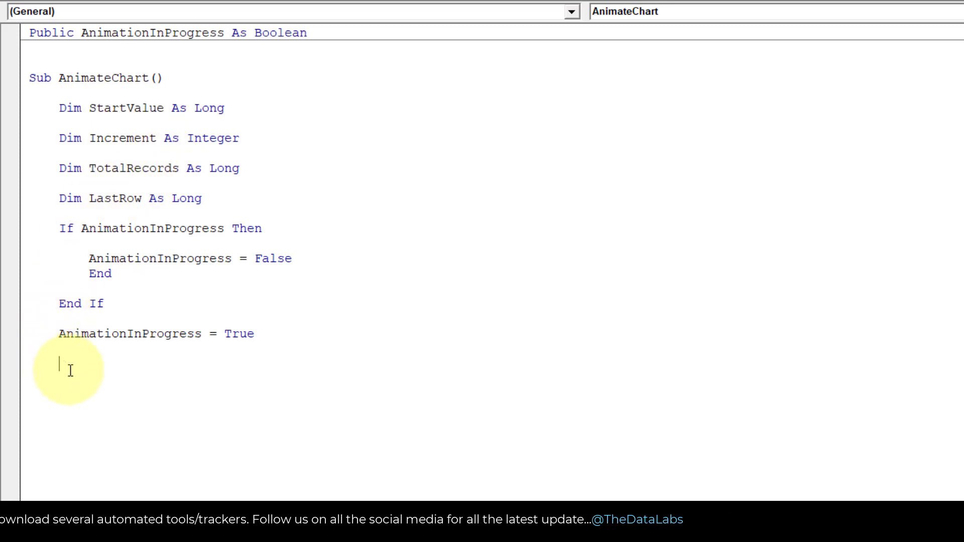
key("ctrl+v")
Complete the statement as StartValue = ThisWorkbook.Sheets(1).Range(""), leaving the range name empty between the quotes
type("=T")
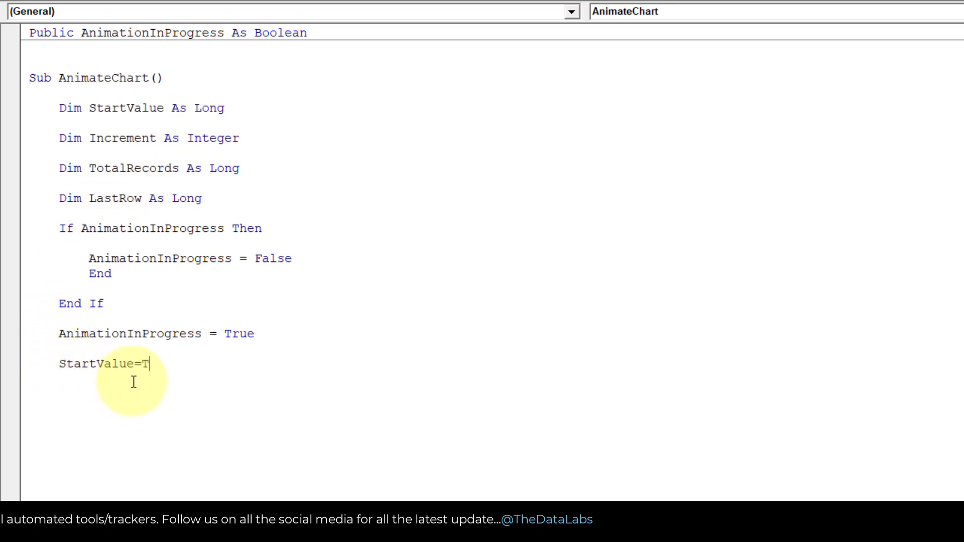
type("otal")
key("BackSpace")
key("BackSpace")
key("BackSpace")
key("BackSpace")
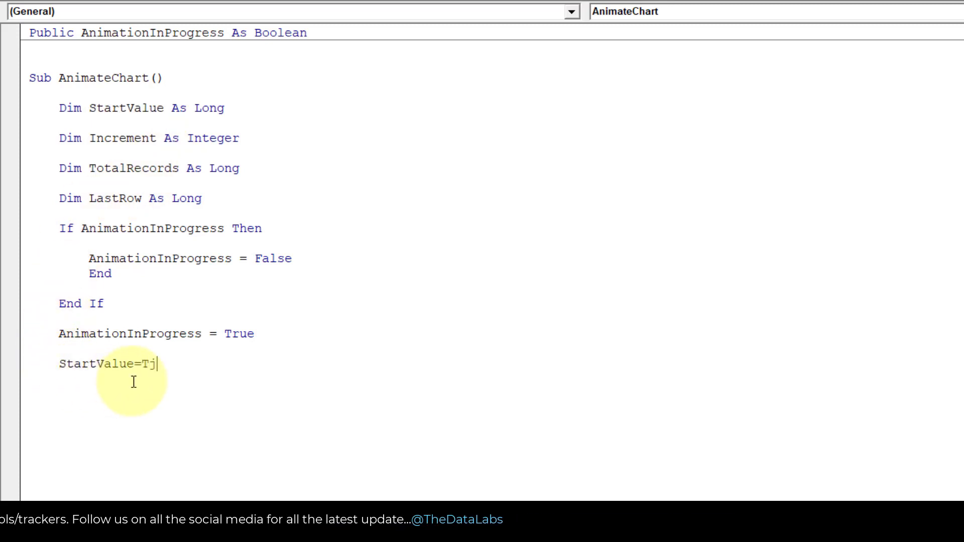
type("hiswork")
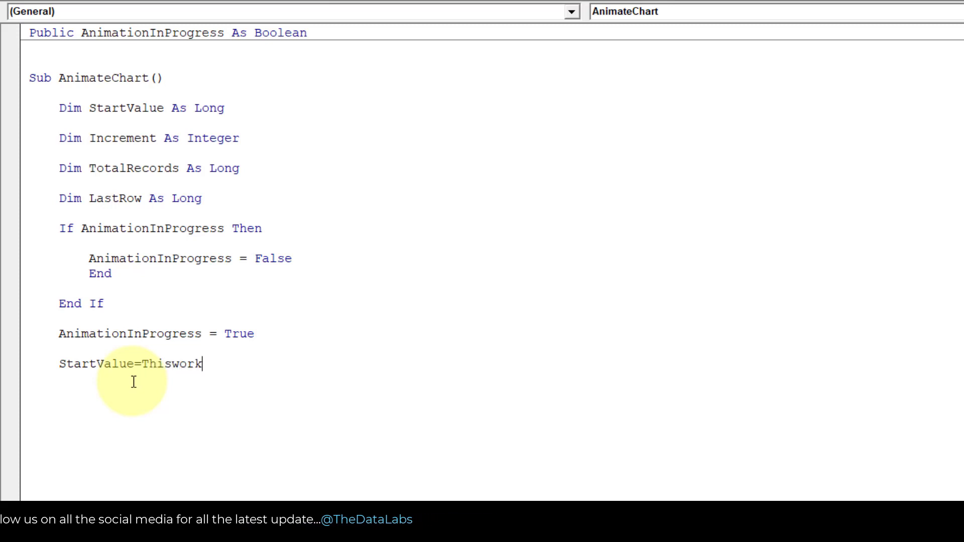
type("book.shee")
key("Tab")
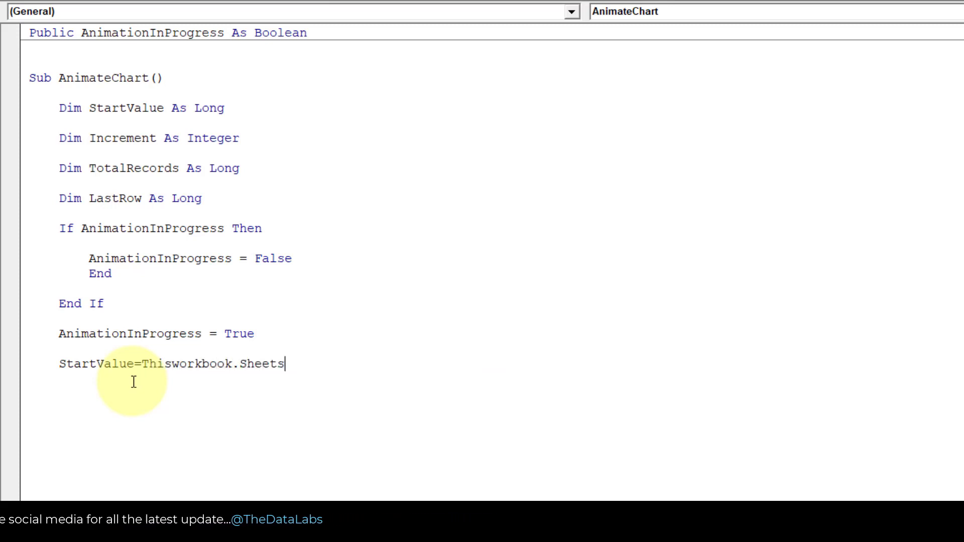
type("1")
key("BackSpace")
type("(1).")
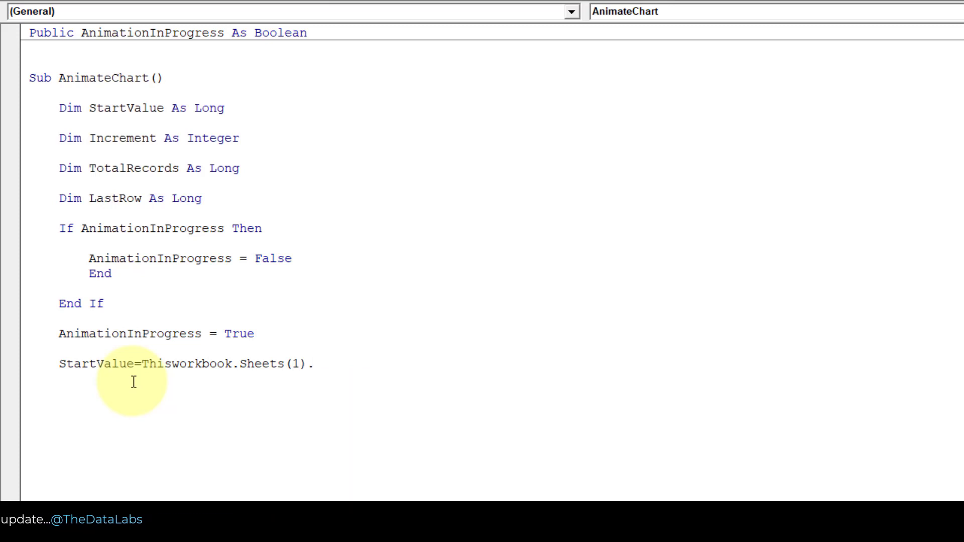
type("Range(\"\"")
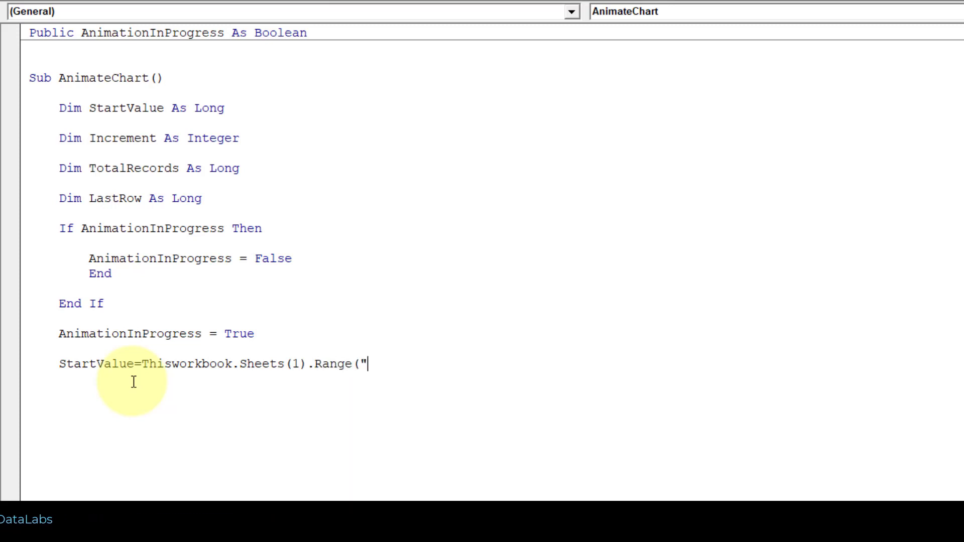
type(")")
key("Return")
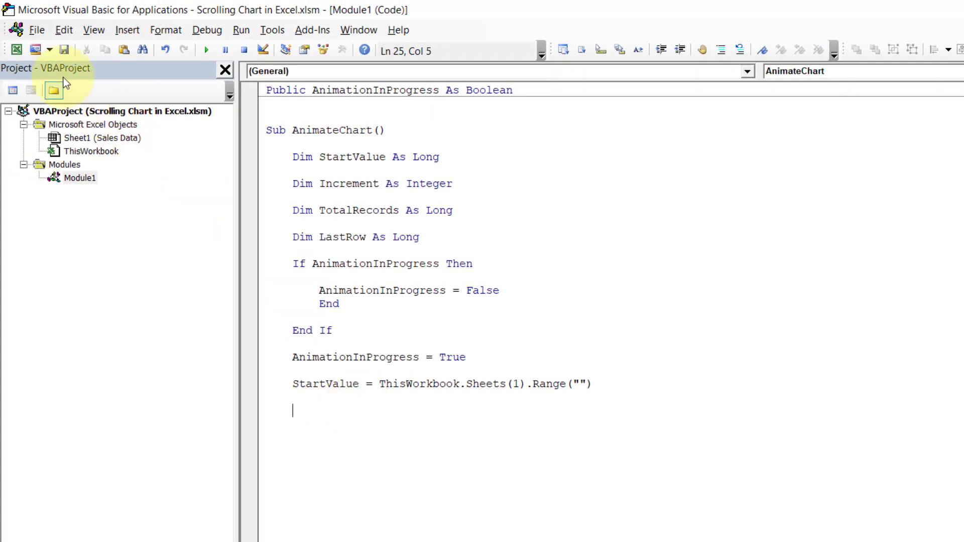
Switch to the Excel worksheet and look up the defined name of the start day cell in the Name Manager
left_click(16, 49)
left_click(254, 327)
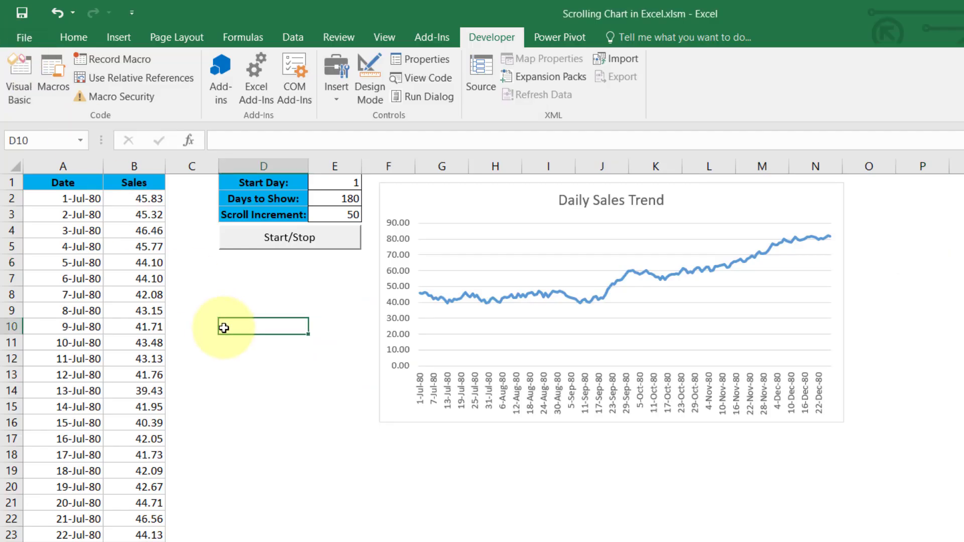
key("ctrl+F3")
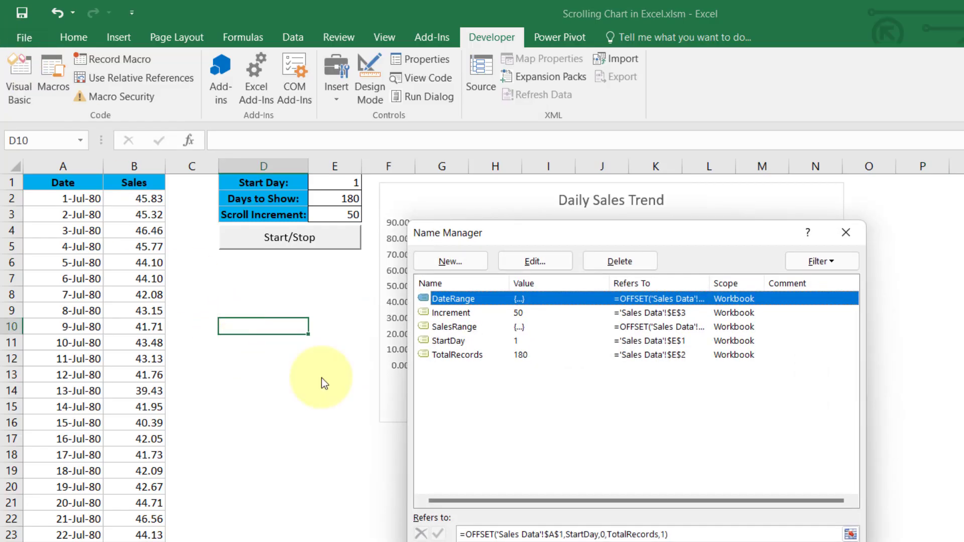
double_click(458, 341)
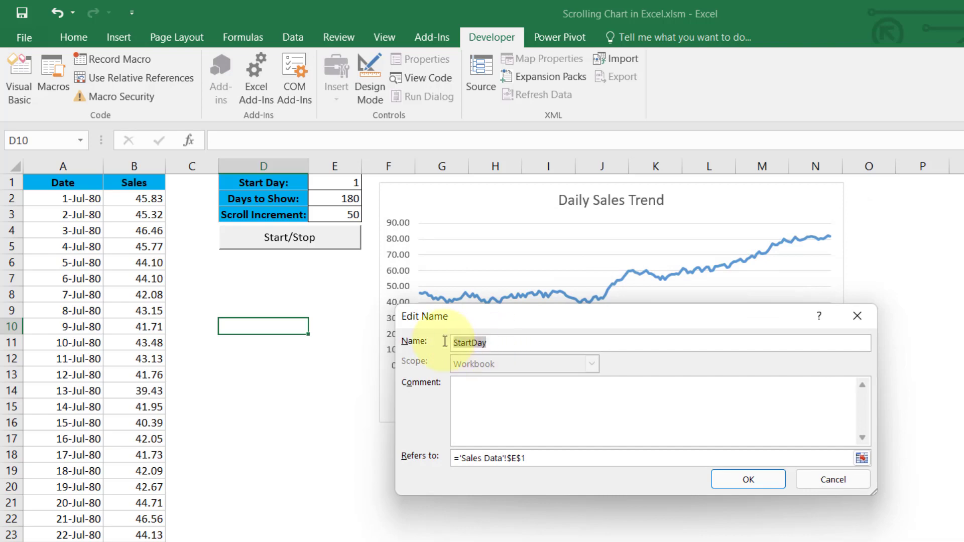
key("Escape")
key("Escape")
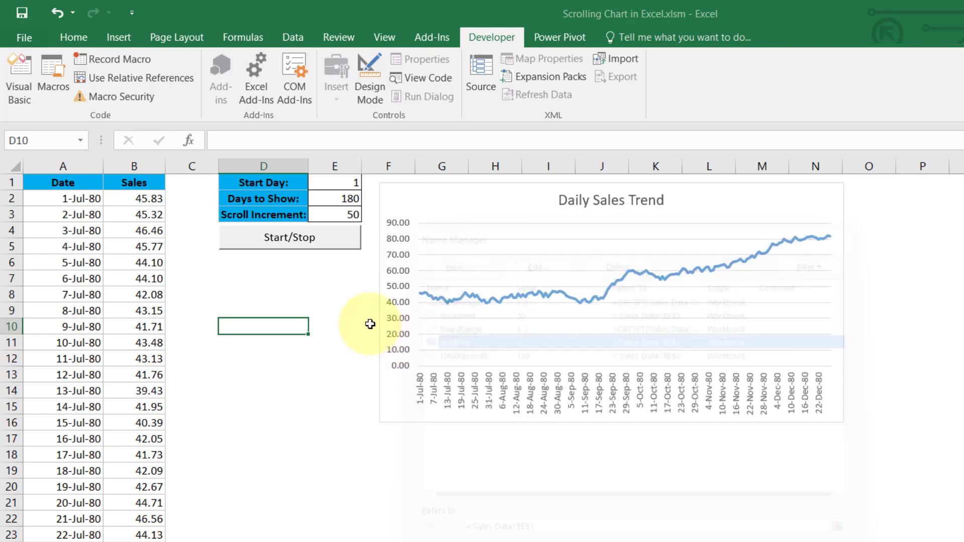
Return to the Visual Basic editor and enter StartDay as the range name in the StartValue statement
left_click(20, 83)
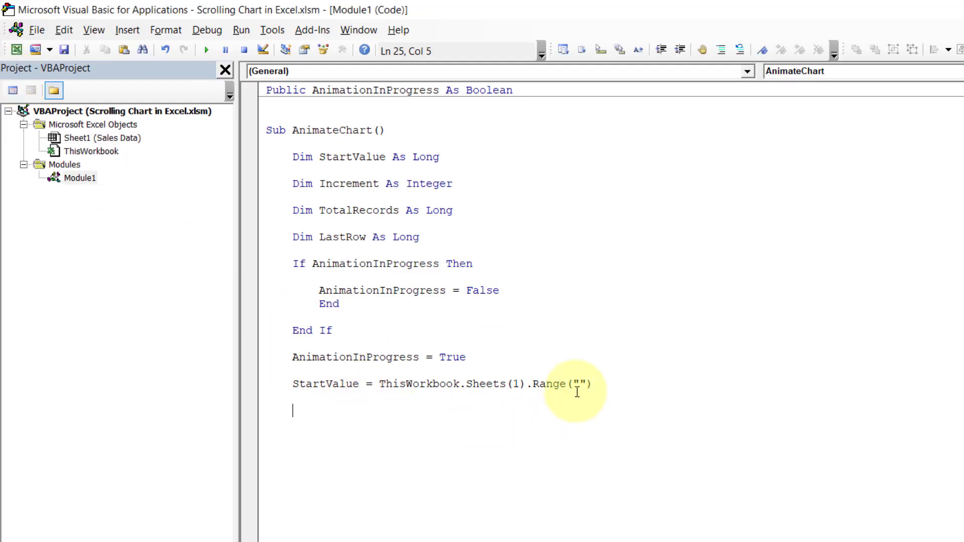
left_click(578, 392)
type("StartDay")
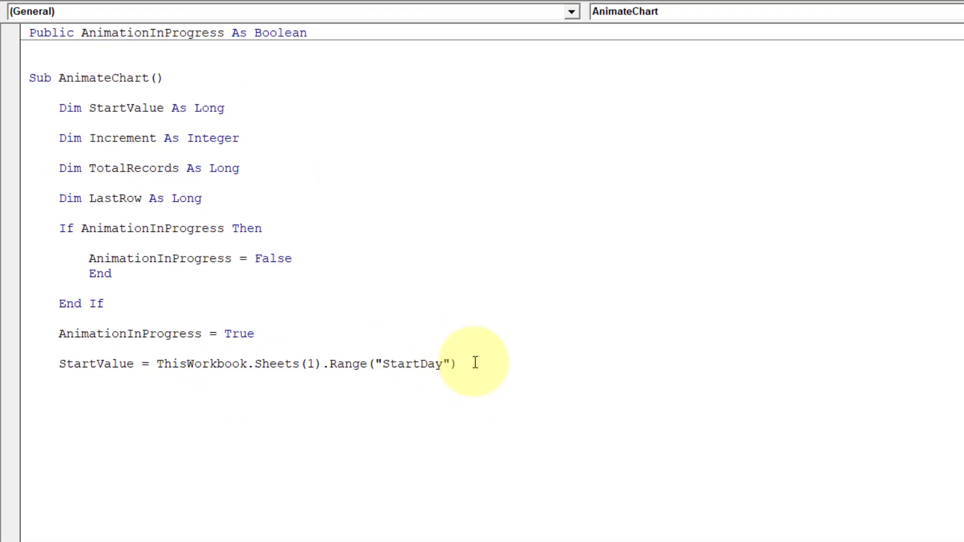
Duplicate the StartValue assignment twice below itself, keeping a blank line between the statements
left_click(59, 364)
key("shift+End")
key("ctrl+c")
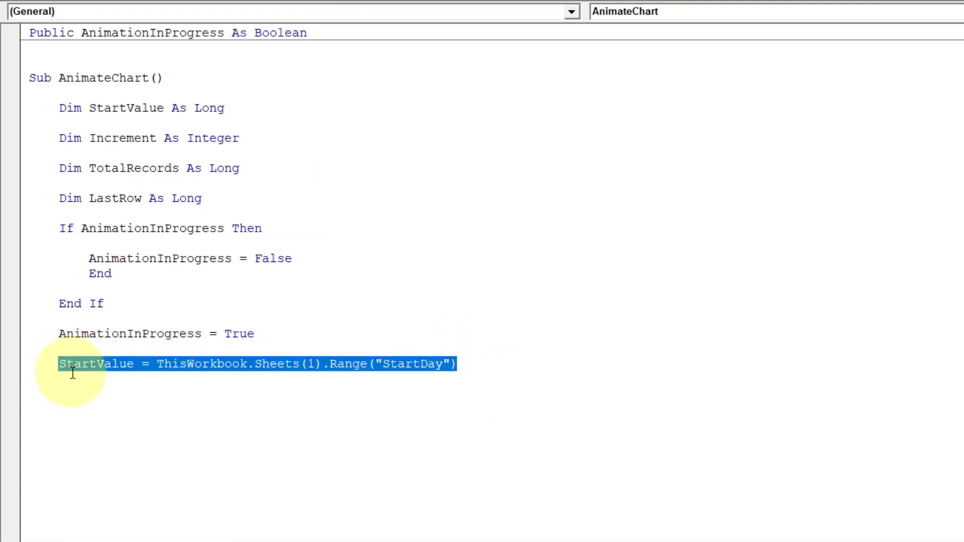
left_click(68, 391)
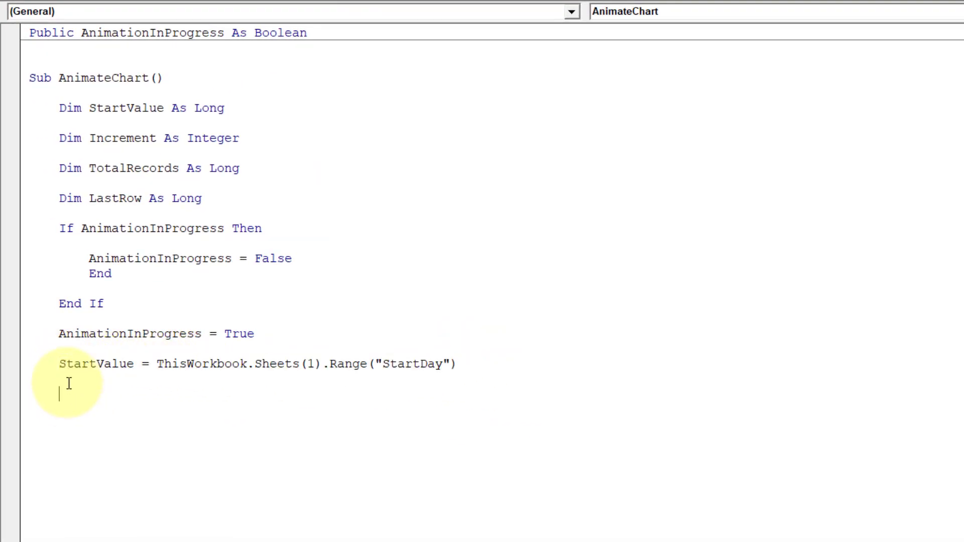
key("ctrl+v")
key("Return")
key("ctrl+v")
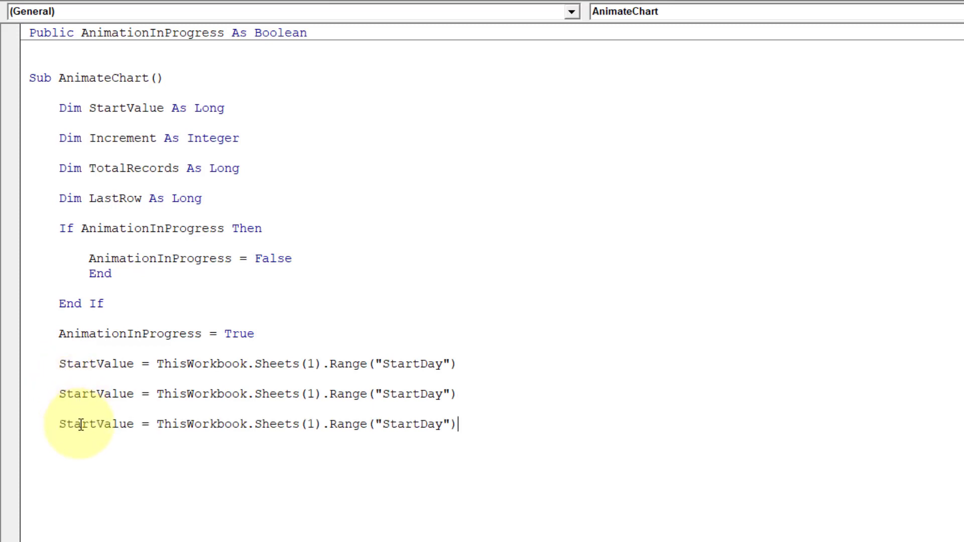
Change the first duplicated statement to Increment = ThisWorkbook.Sheets(1).Range("Increment")
double_click(121, 142)
key("ctrl+c")
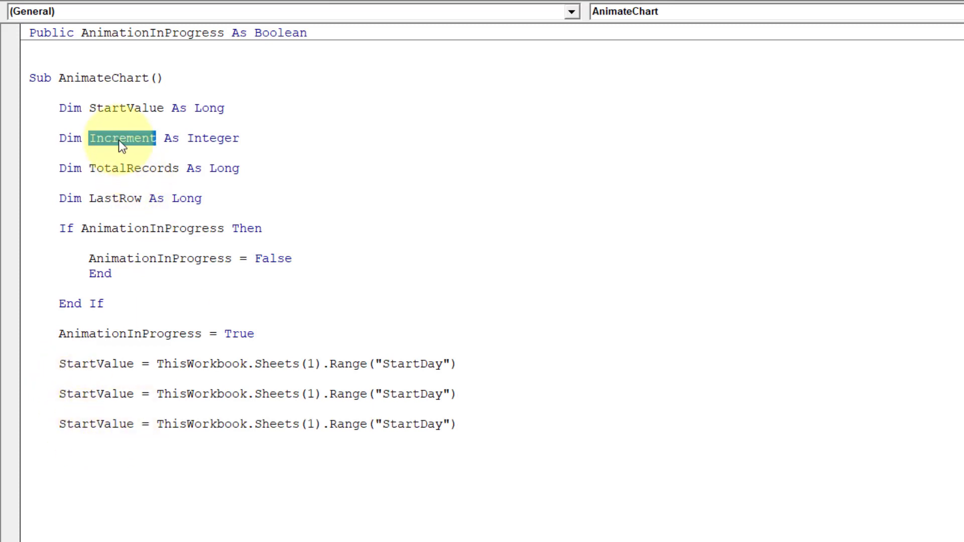
double_click(82, 396)
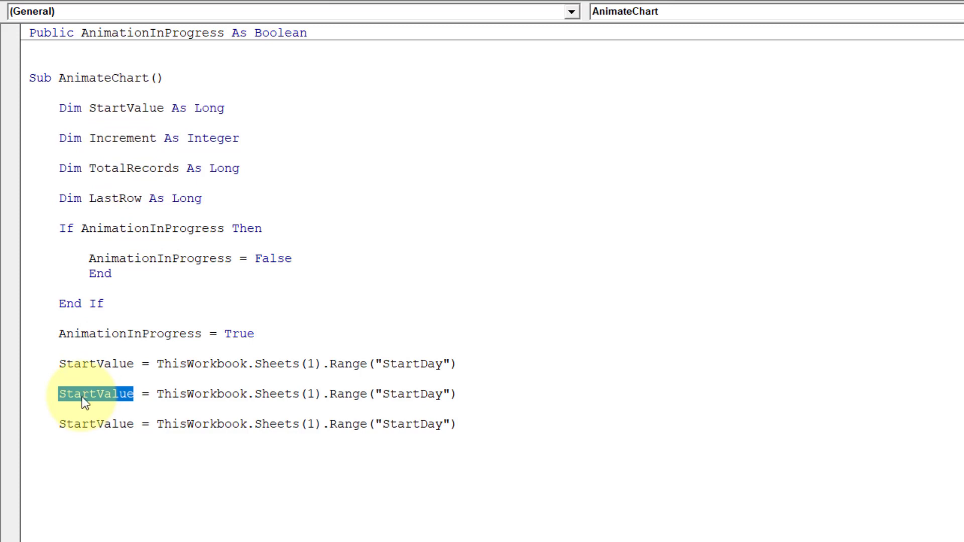
key("ctrl+v")
double_click(407, 396)
key("ctrl+v")
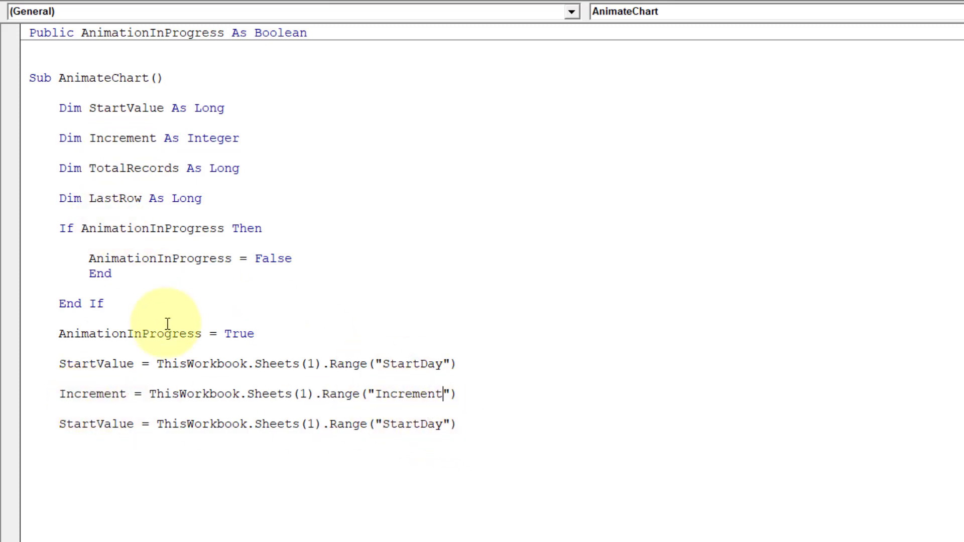
Change the second duplicated statement to TotalRecords = ThisWorkbook.Sheets(1).Range("TotalRecords")
double_click(123, 170)
key("ctrl+c")
double_click(86, 423)
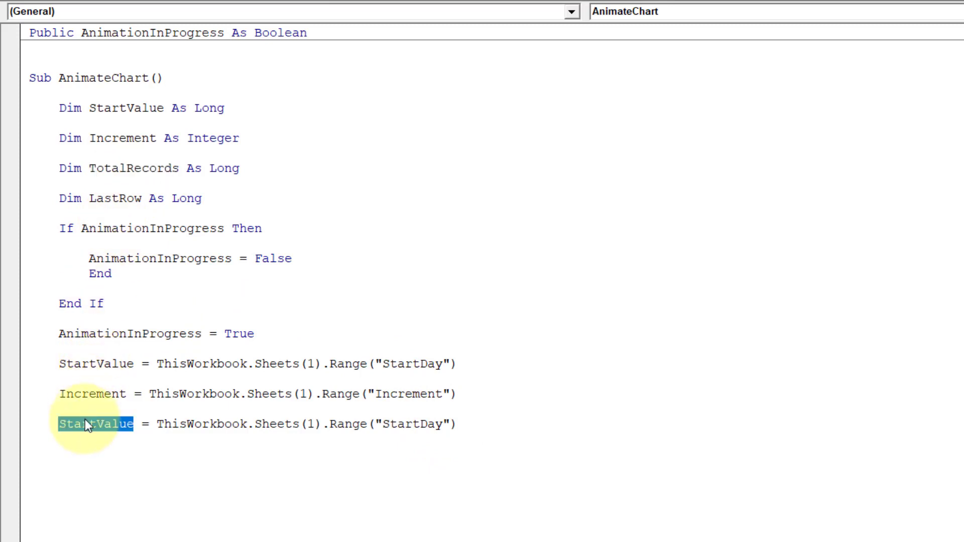
key("ctrl+v")
double_click(418, 425)
key("ctrl+v")
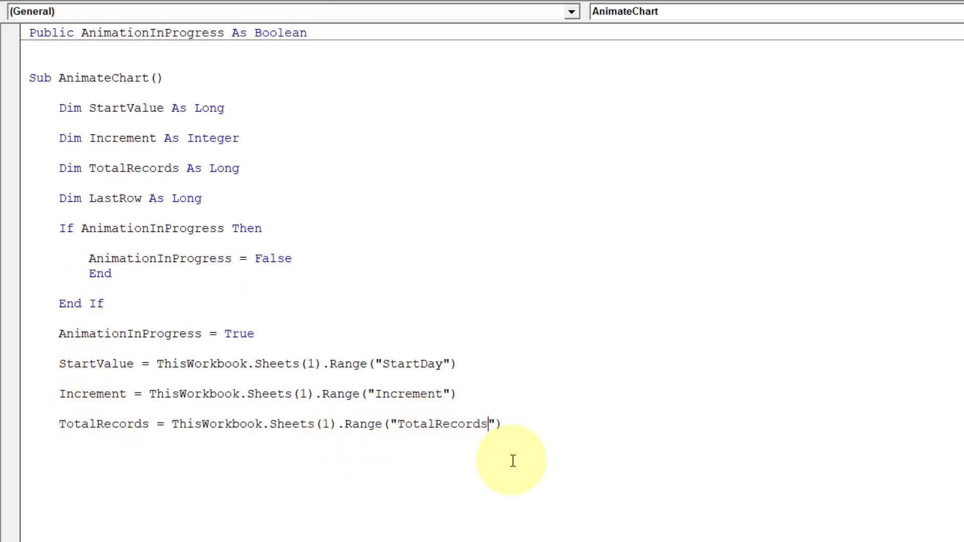
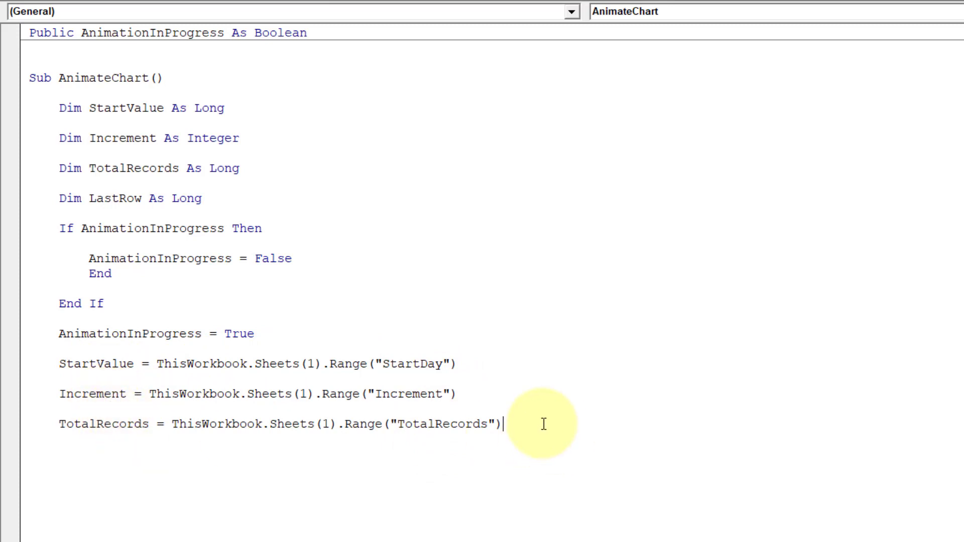
Add the statement LastRow = ThisWorkbook.Sheets(1).Range("A" & Rows.Count).End(xlUp).Row below the TotalRecords assignment
key("Return")
type("LastRow=Thisworkbook")
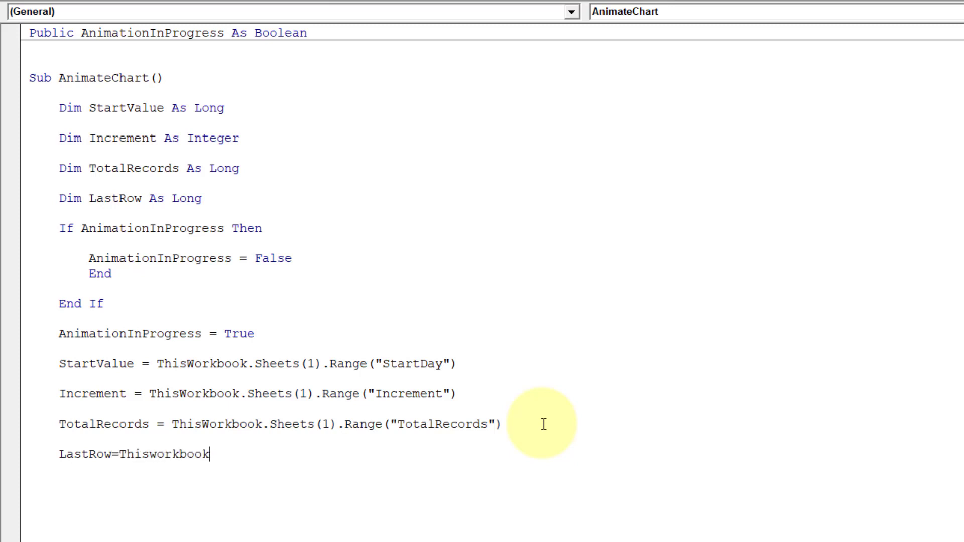
type(".she")
key("Tab")
type("(")
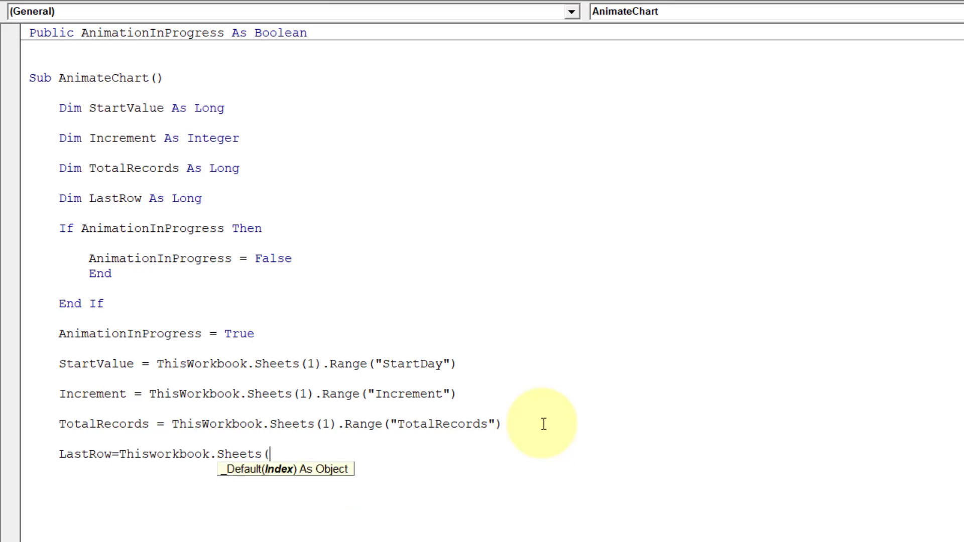
type("1).Range(\"A")
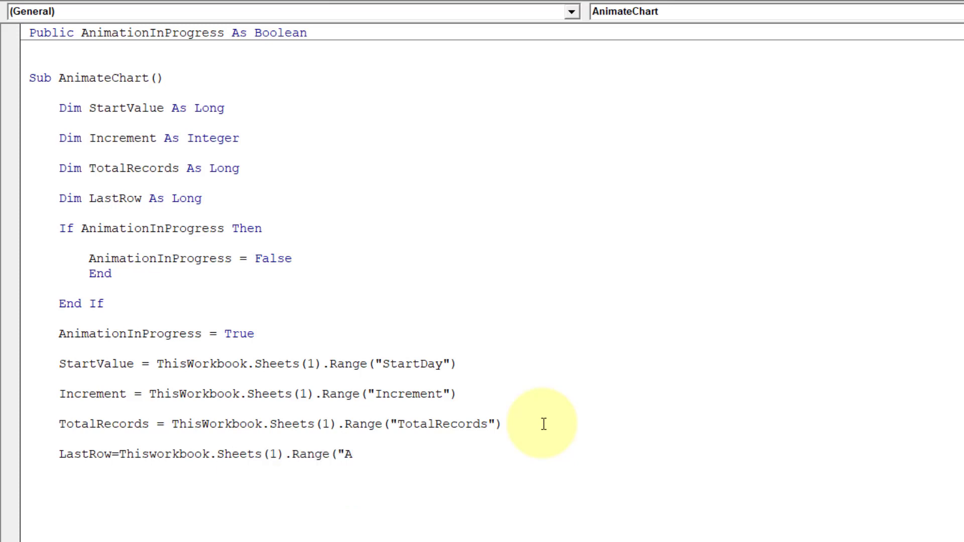
type("\" & row")
type("s.coun")
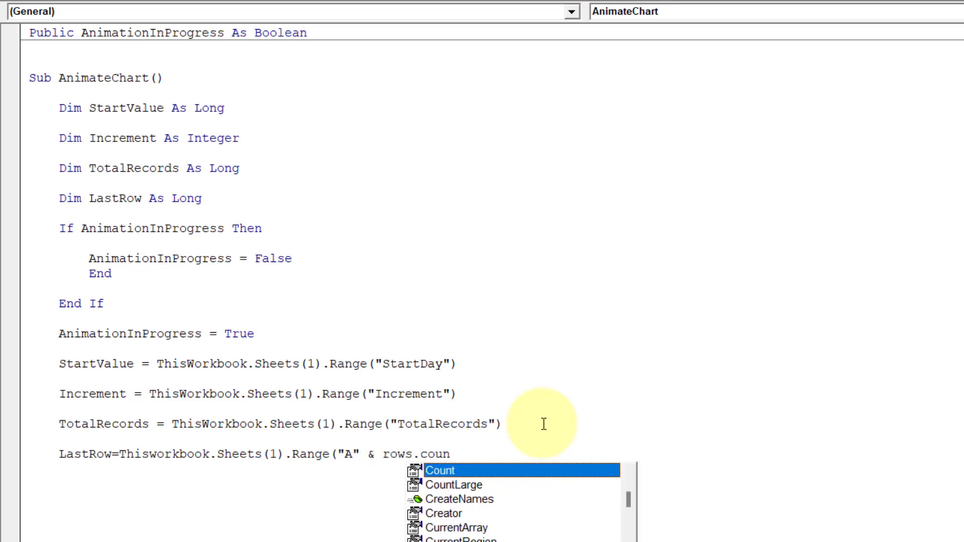
key("Tab")
type(").")
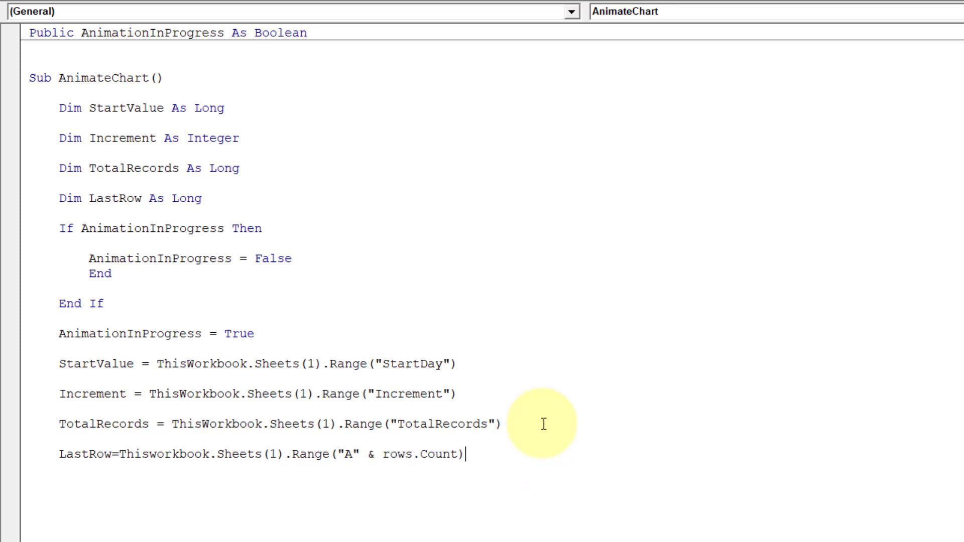
type("e")
key("BackSpace")
type("end(xlup)")
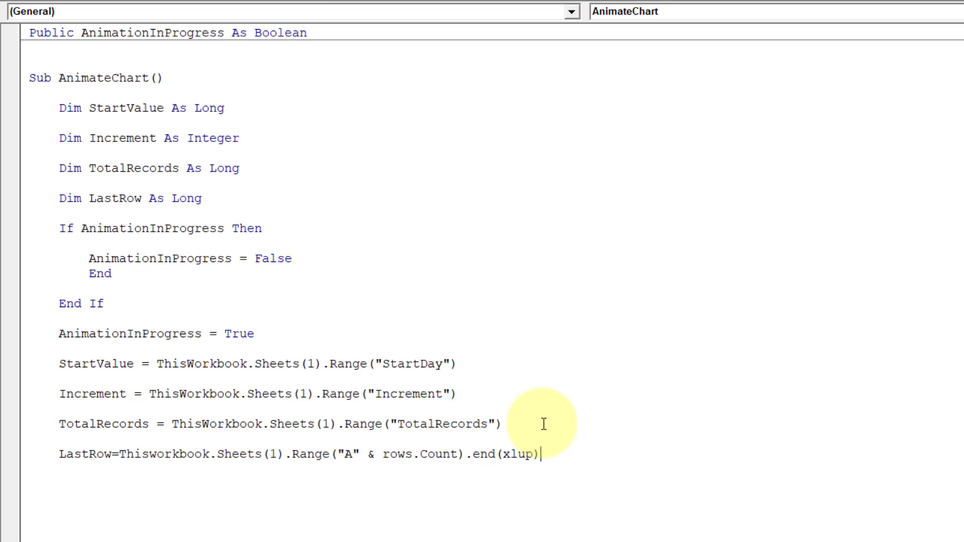
type(".row")
key("Return")
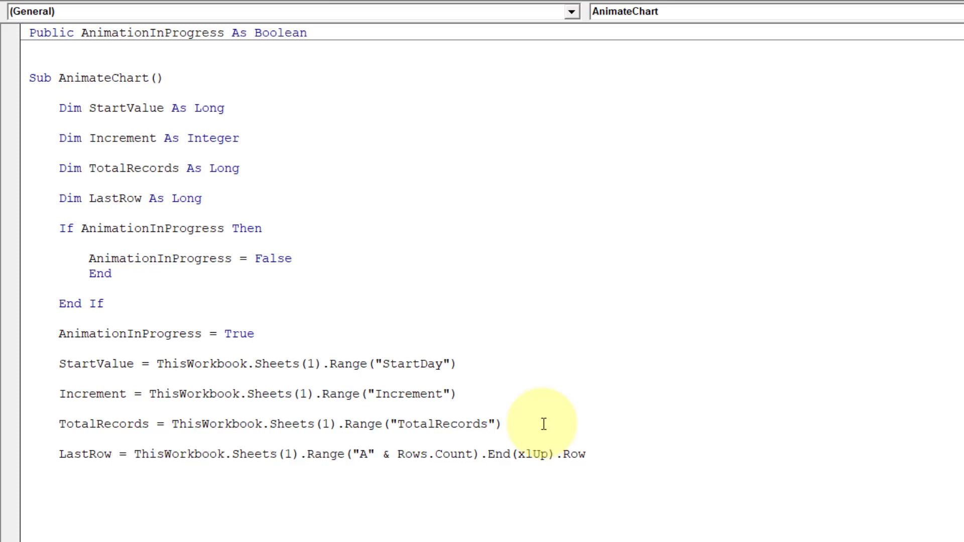
Write a Do While loop below the LastRow assignment that runs while StartValue is less than LastRow minus the total records, closed with Loop
left_click(92, 479)
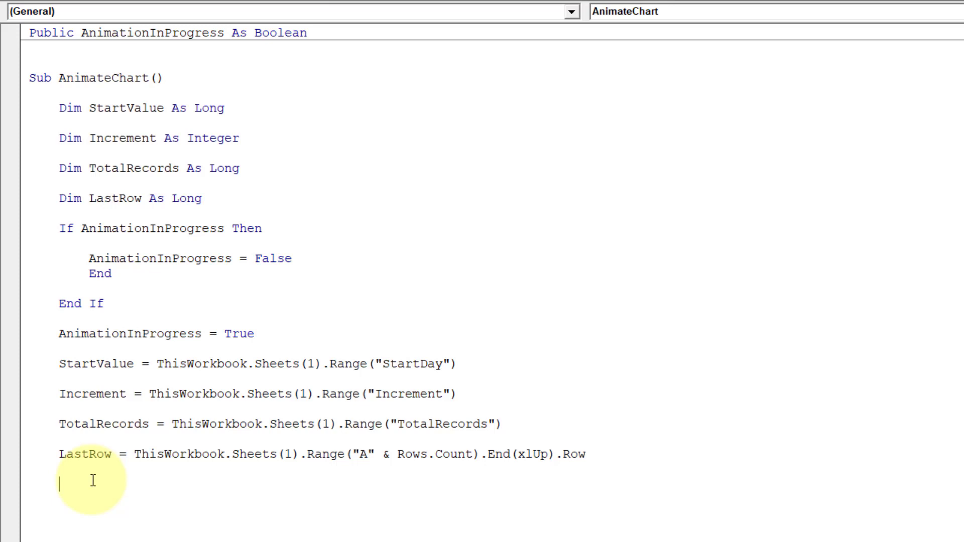
double_click(86, 366)
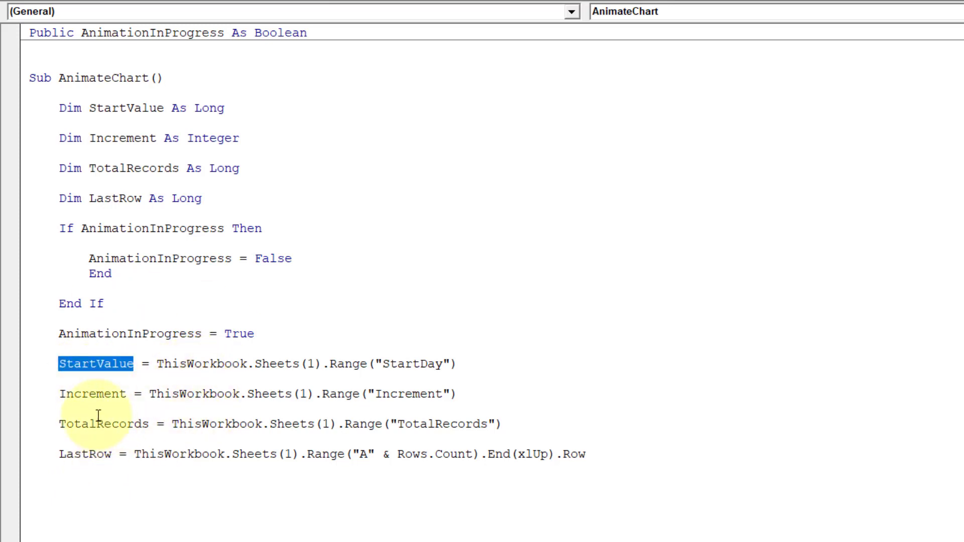
double_click(88, 400)
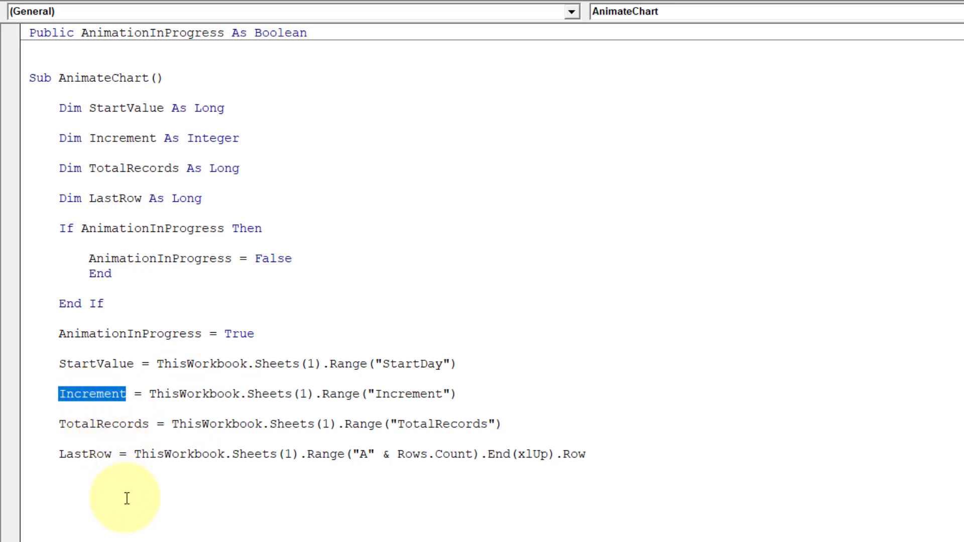
left_click(106, 489)
type("Do while")
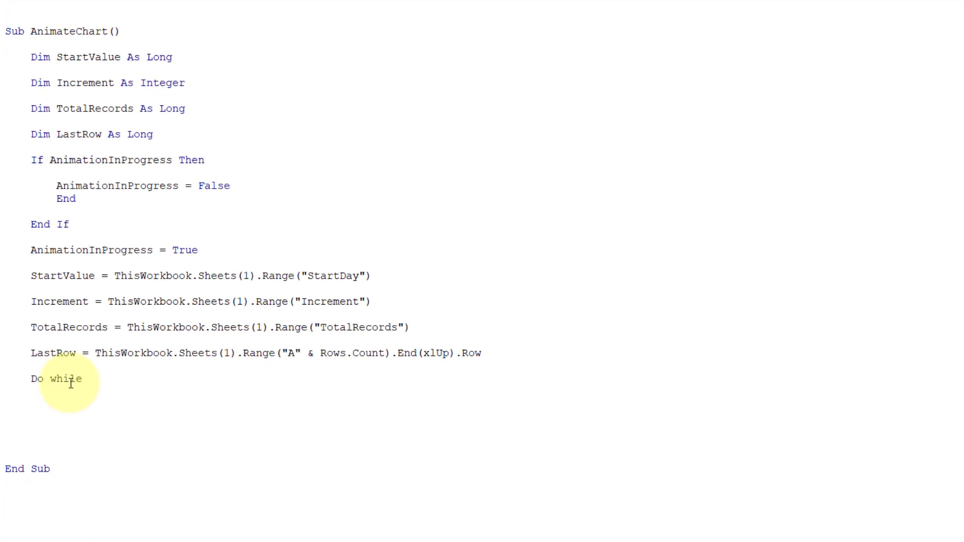
type(" startvalue< lastrow-")
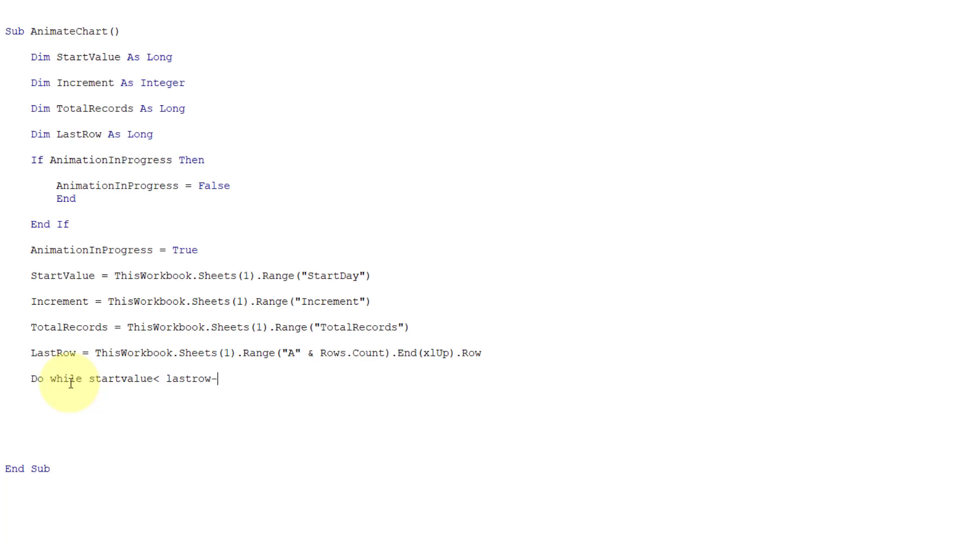
type("totalrecors")
key("Return")
type("L")
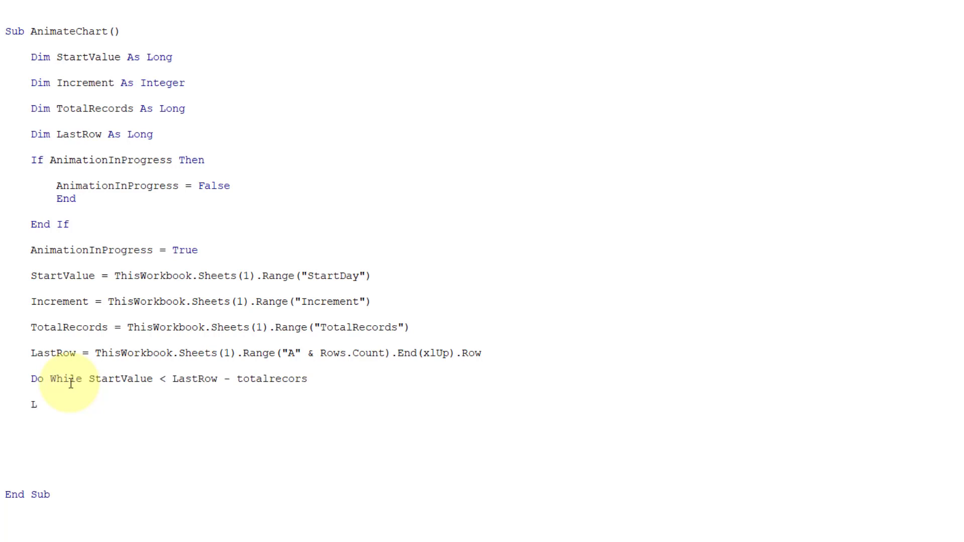
type("oop")
Replace the misspelled variable in the Do While condition with TotalRecords
double_click(45, 328)
key("ctrl+c")
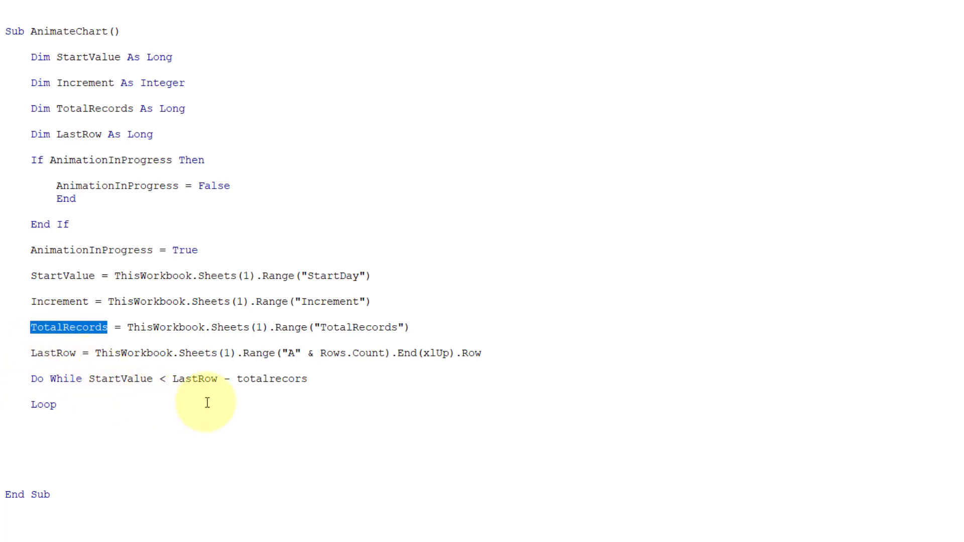
double_click(274, 380)
key("ctrl+v")
left_click(241, 427)
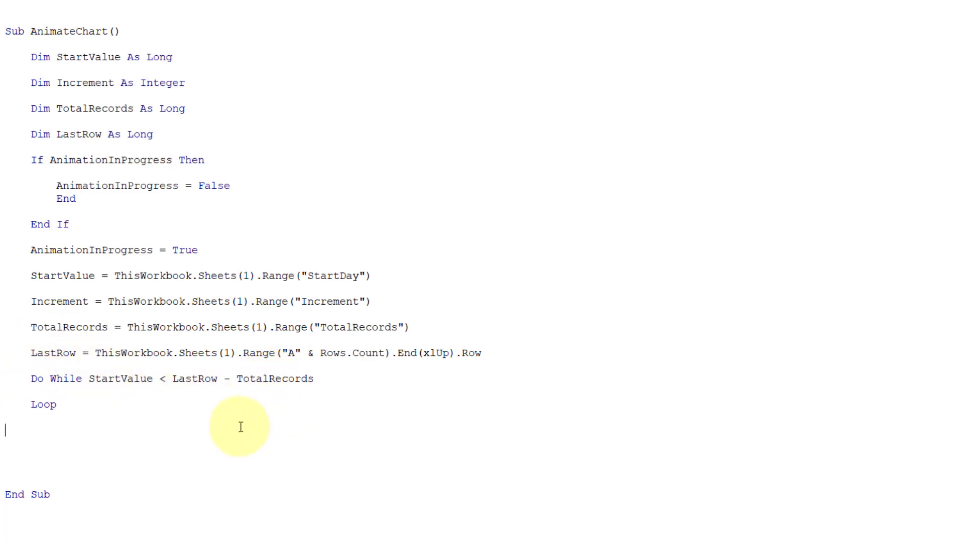
Enclose LastRow - TotalRecords in parentheses in the Do While condition and add blank lines before Loop
left_click(176, 379)
type("(")
left_click(338, 374)
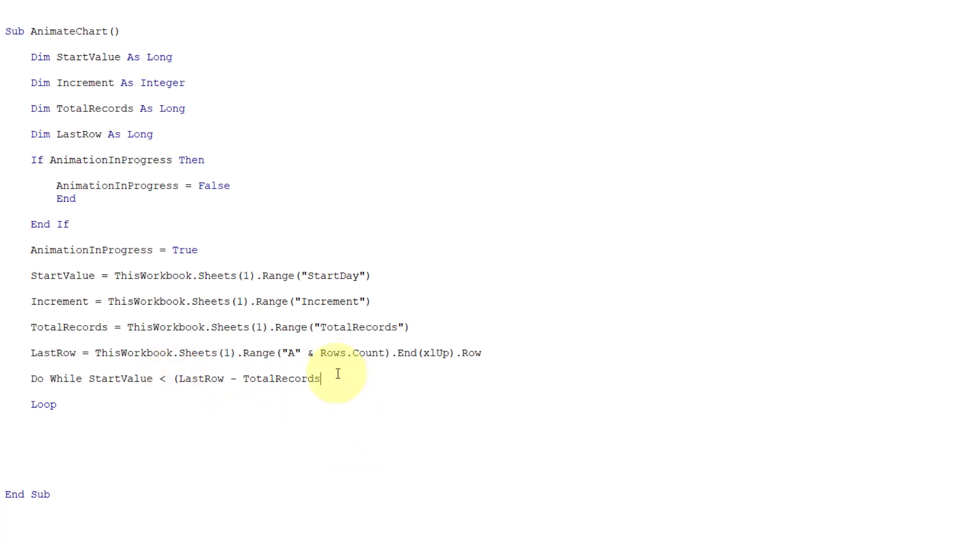
type(")")
key("Return")
key("Return")
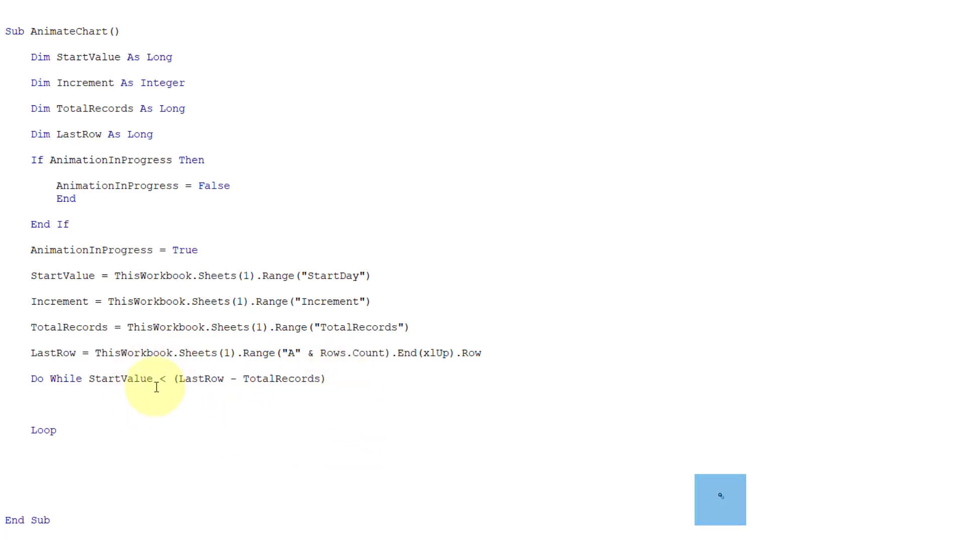
Add the statement StartValue = StartValue + Increment inside the Do While loop, separated from the condition by blank lines
double_click(99, 378)
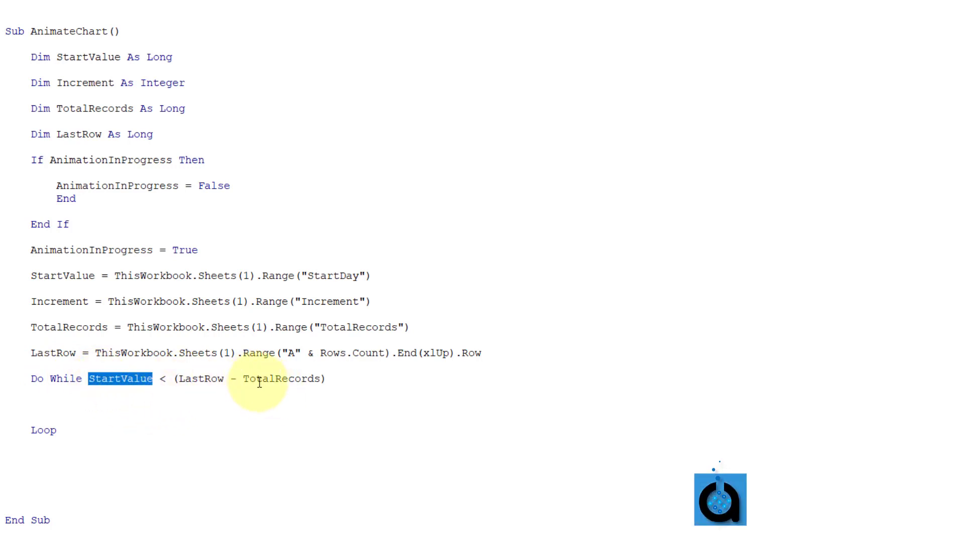
left_click(347, 382)
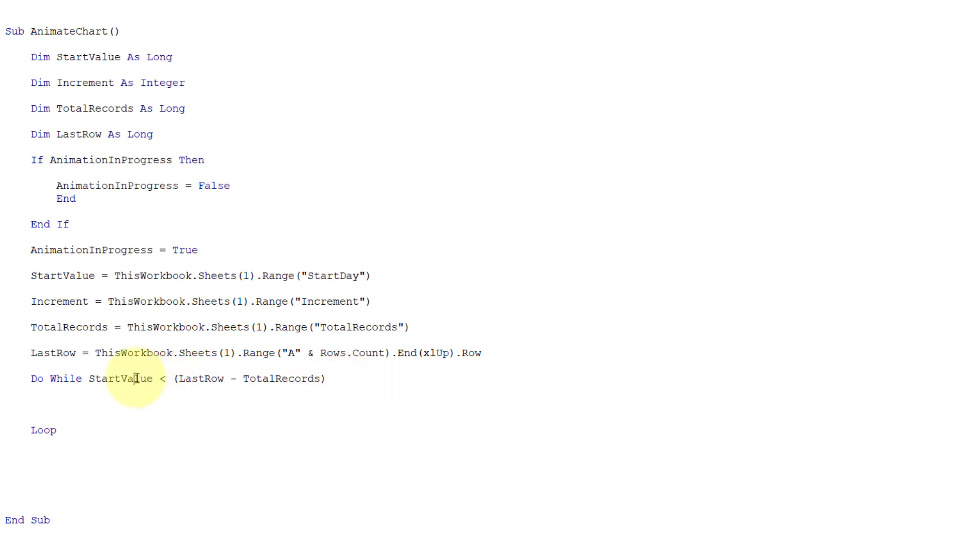
double_click(136, 380)
key("ctrl+c")
left_click(354, 387)
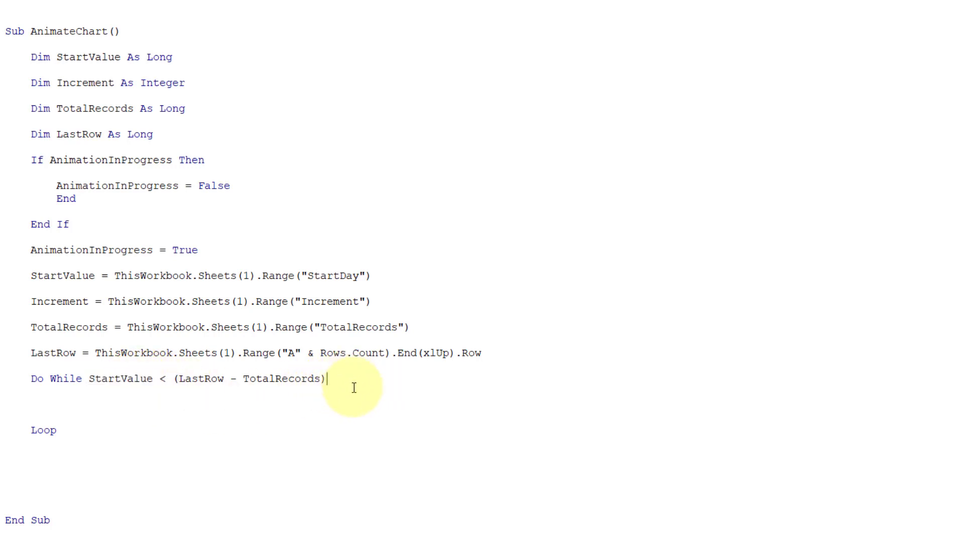
key("Return")
key("Return")
key("Return")
key("ctrl+v")
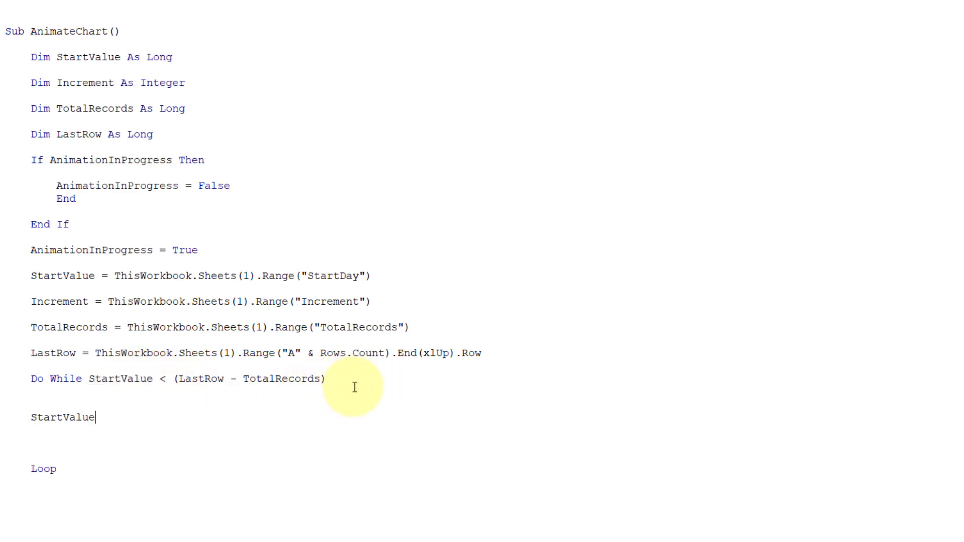
key("Delete")
type("=")
key("ctrl+v")
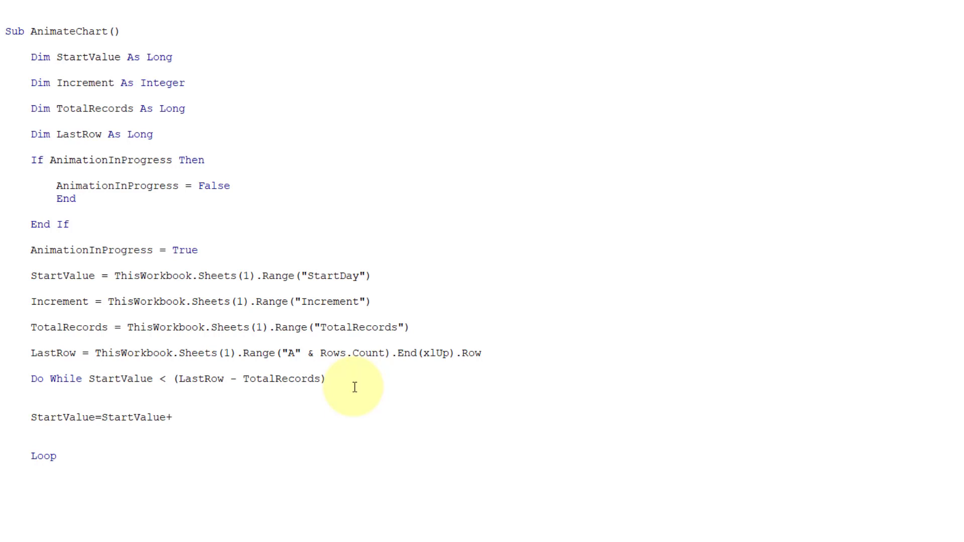
type("+increment")
key("Down")
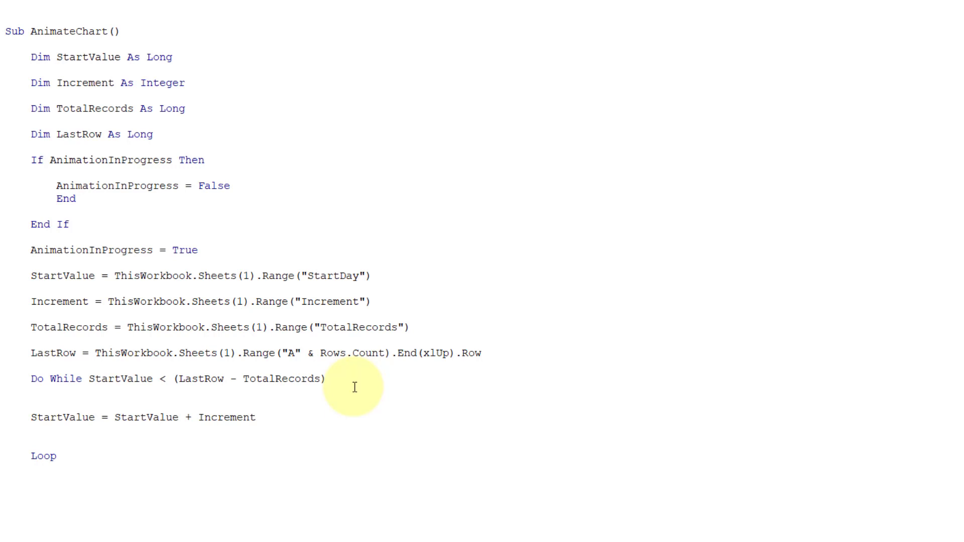
Indent the StartValue = StartValue + Increment statement by one extra space
double_click(206, 417)
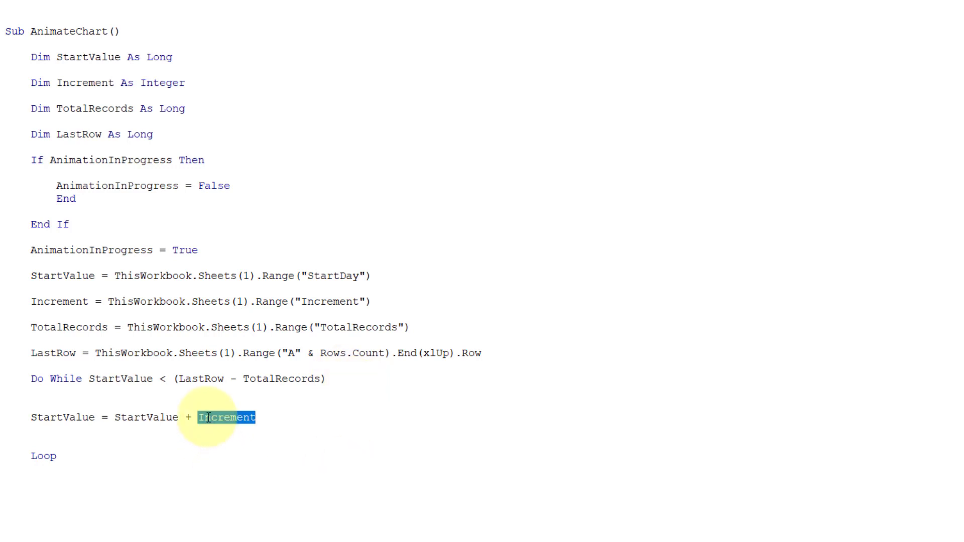
left_click(264, 421)
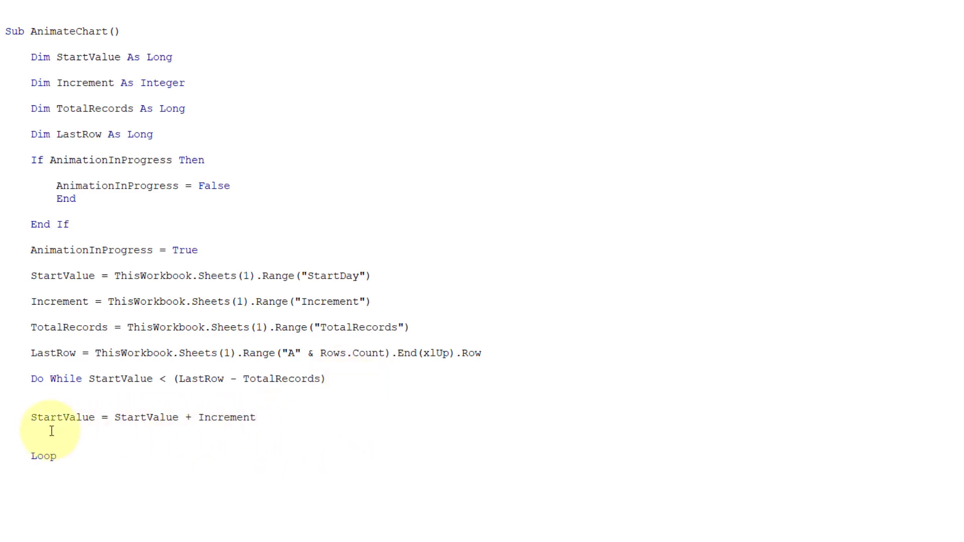
left_click(32, 420)
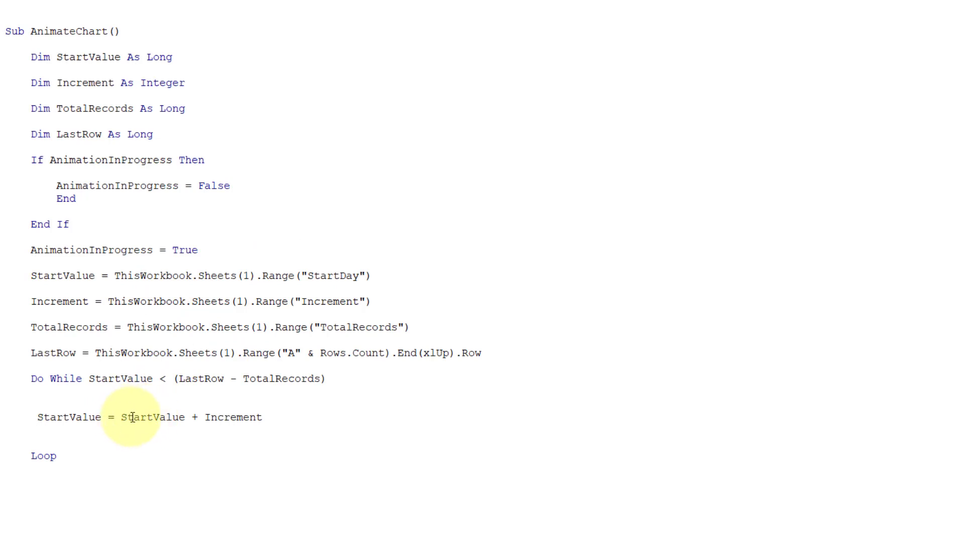
Insert ThisWorkbook.Sheets(1).Range("StartDay") = StartValue as the first statement inside the loop, above the StartValue increment
left_click(104, 397)
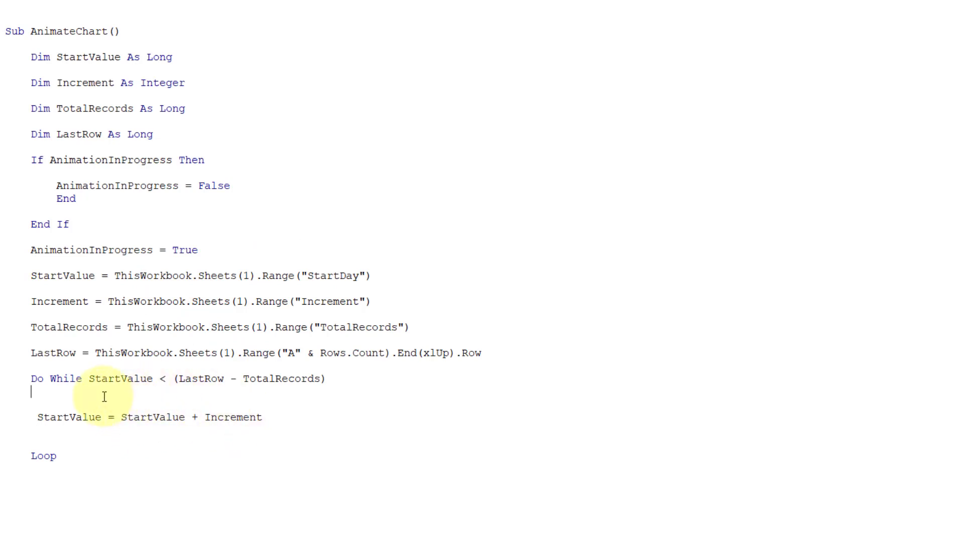
key("Return")
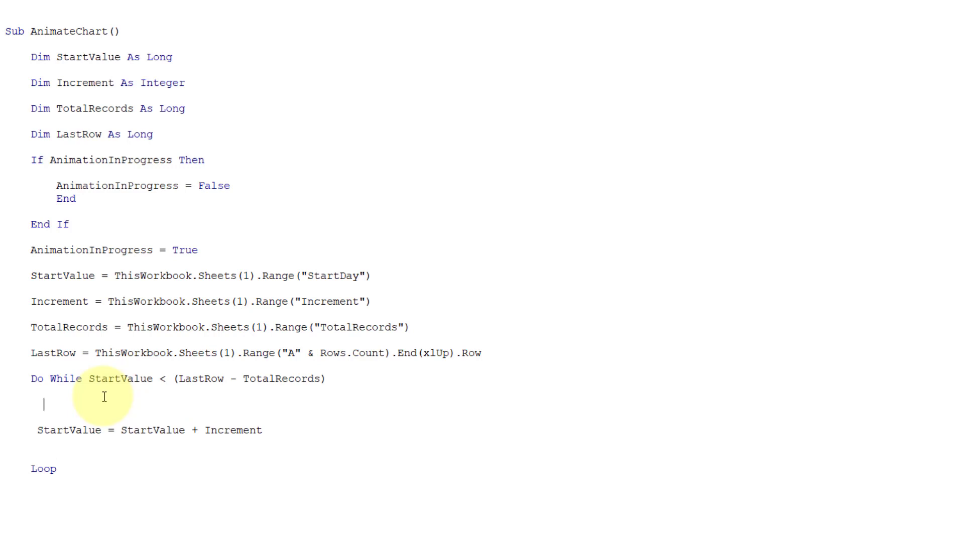
left_click(117, 277)
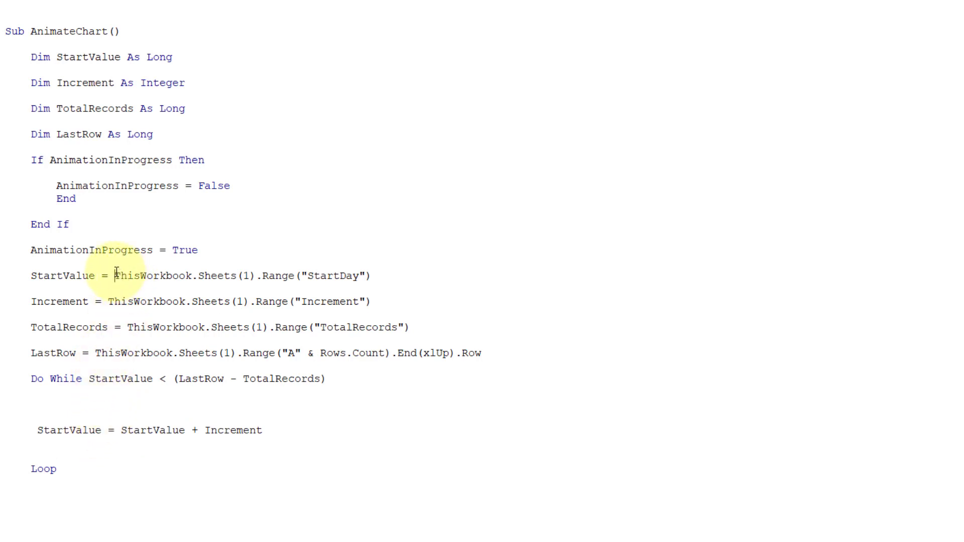
left_click(388, 274, "shift")
key("ctrl+c")
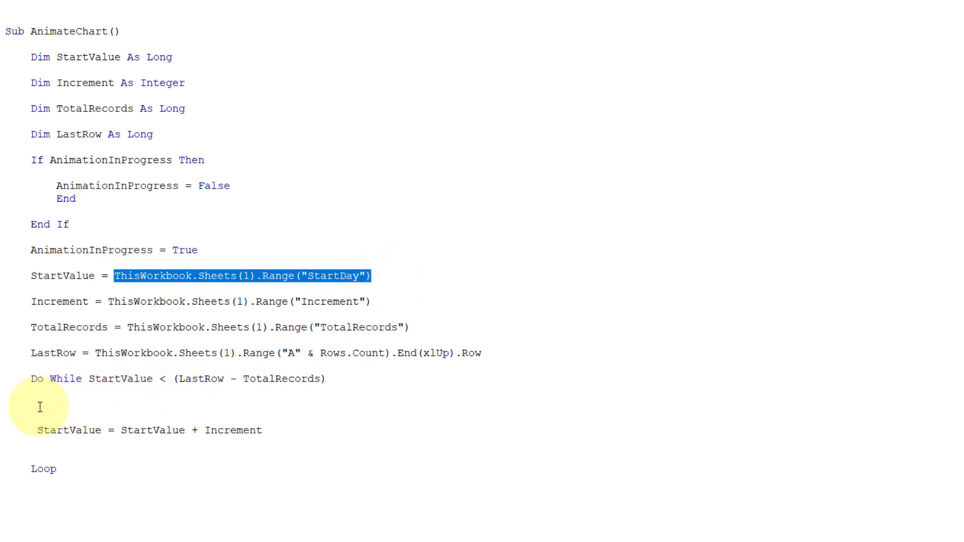
left_click(38, 405)
key("ctrl+v")
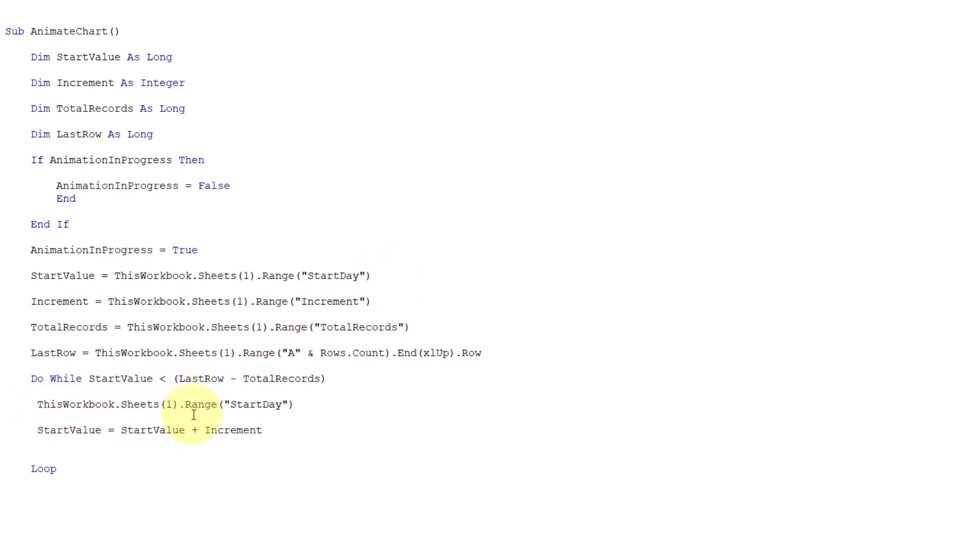
type("=StartValue")
Add a DoEvents statement between the StartDay assignment and the StartValue increment inside the loop
key("Down")
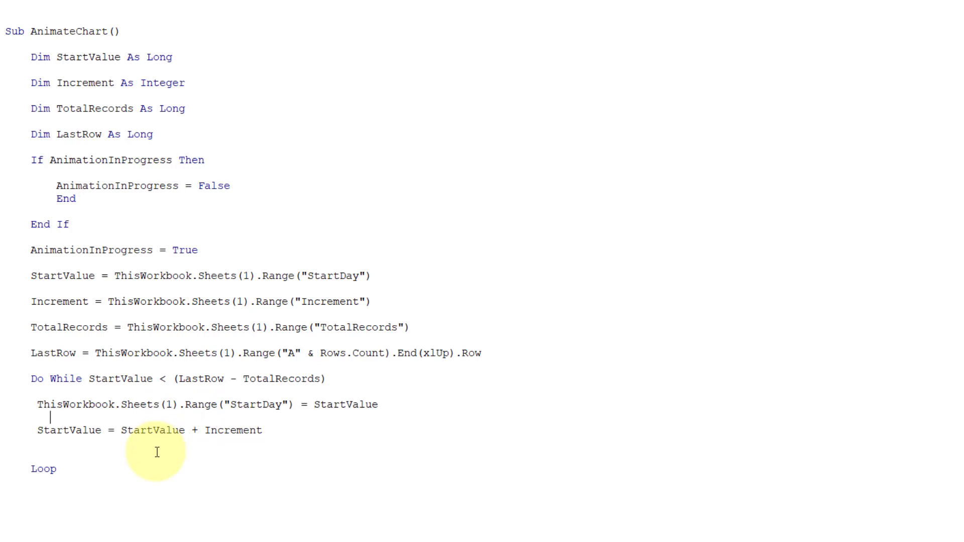
key("Return")
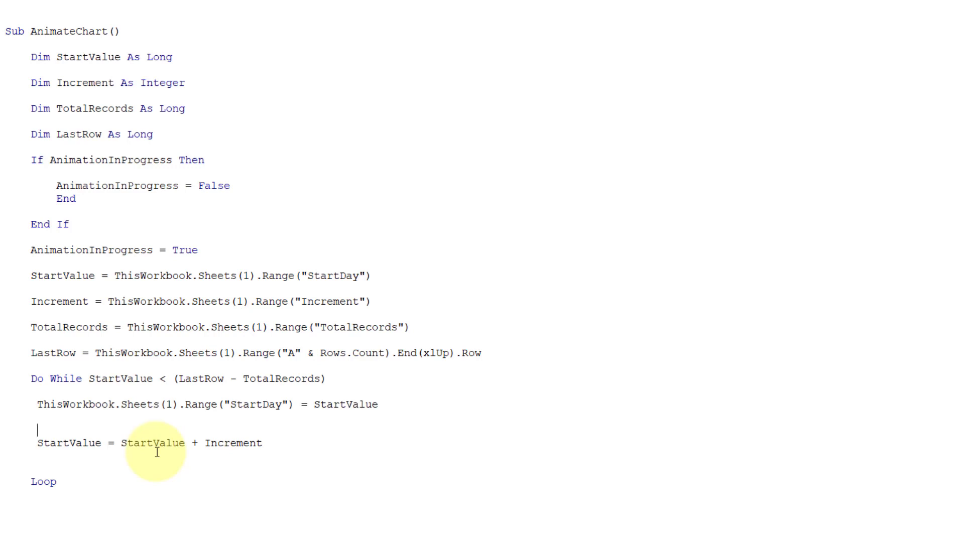
type("DoEvents")
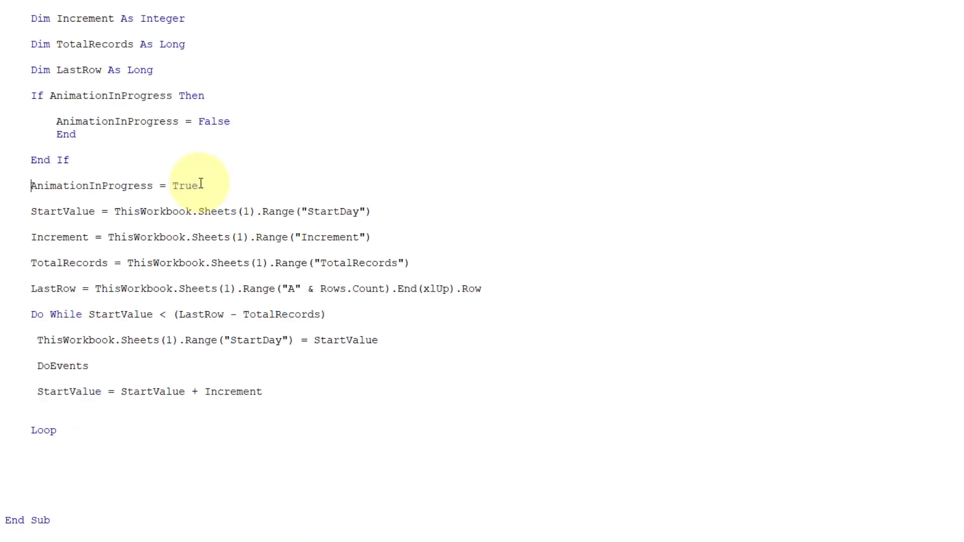
Add the statement AnimationInProgress = False after Loop, indented in line with the other statements
left_click(206, 189, "shift")
key("ctrl+c")
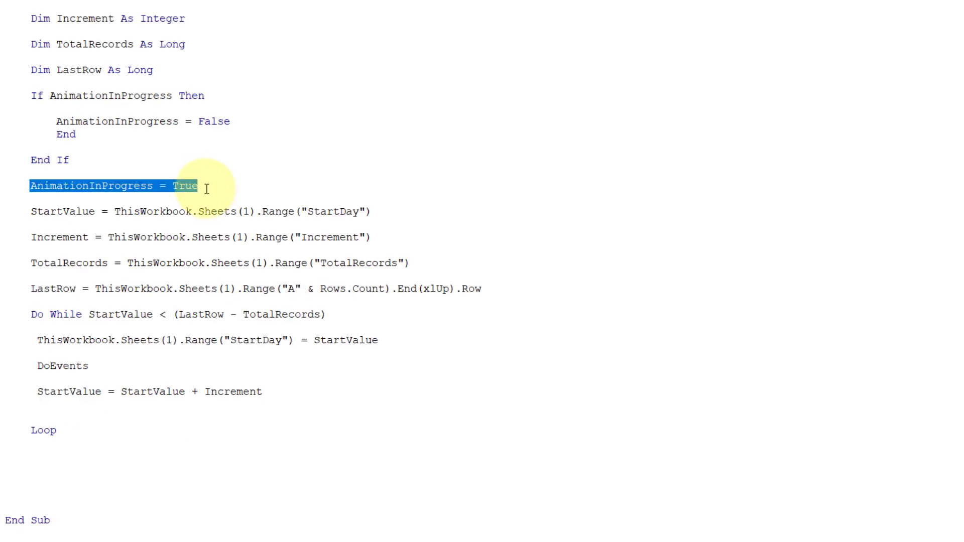
left_click(41, 463)
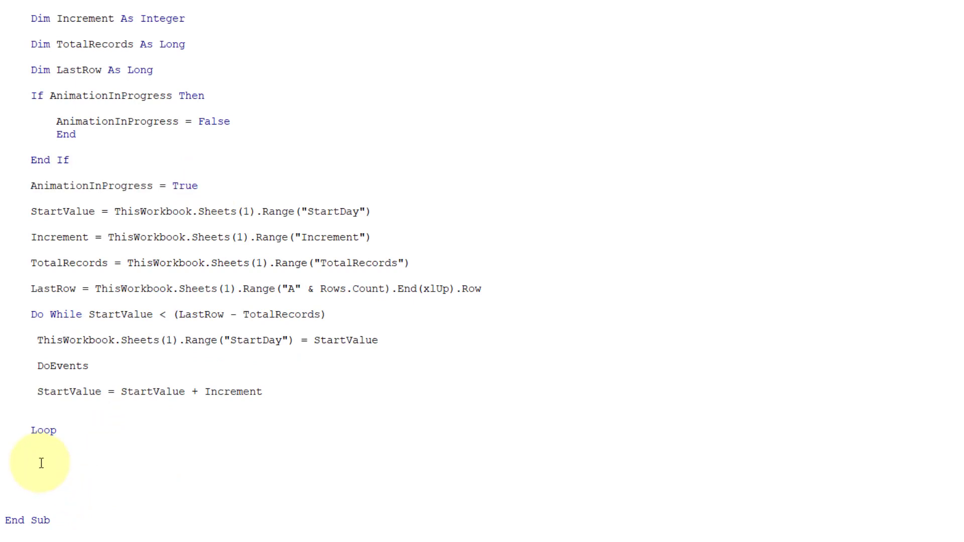
key("ctrl+v")
double_click(160, 469)
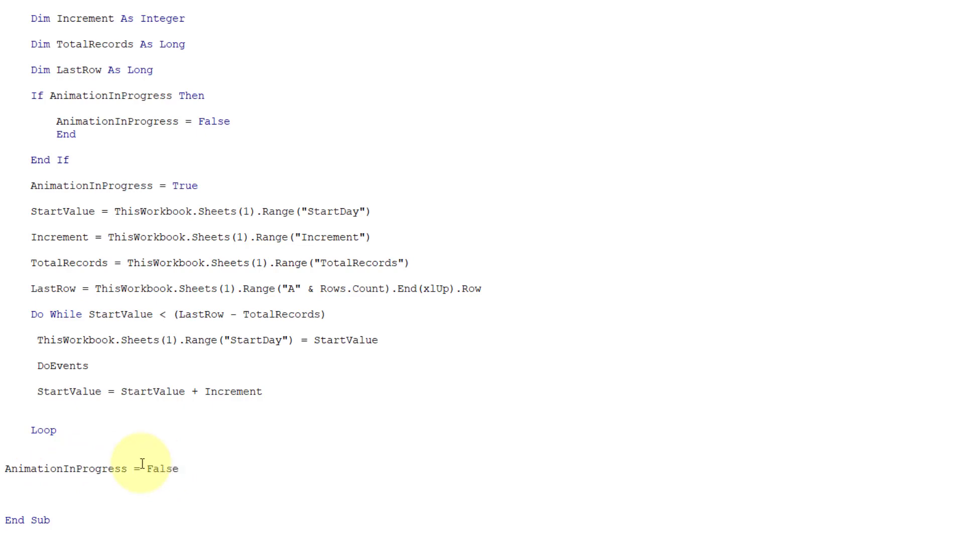
left_click(5, 471)
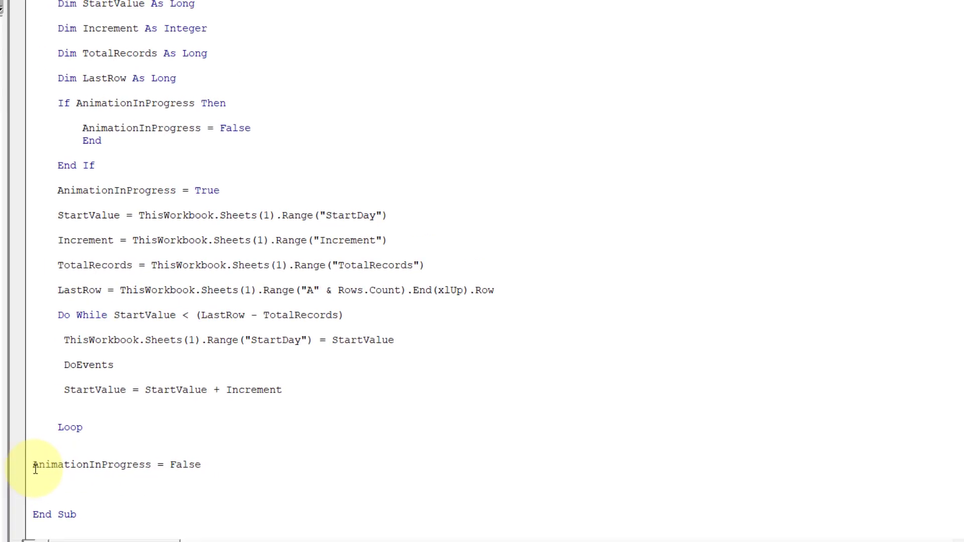
key("Tab")
left_click(234, 455)
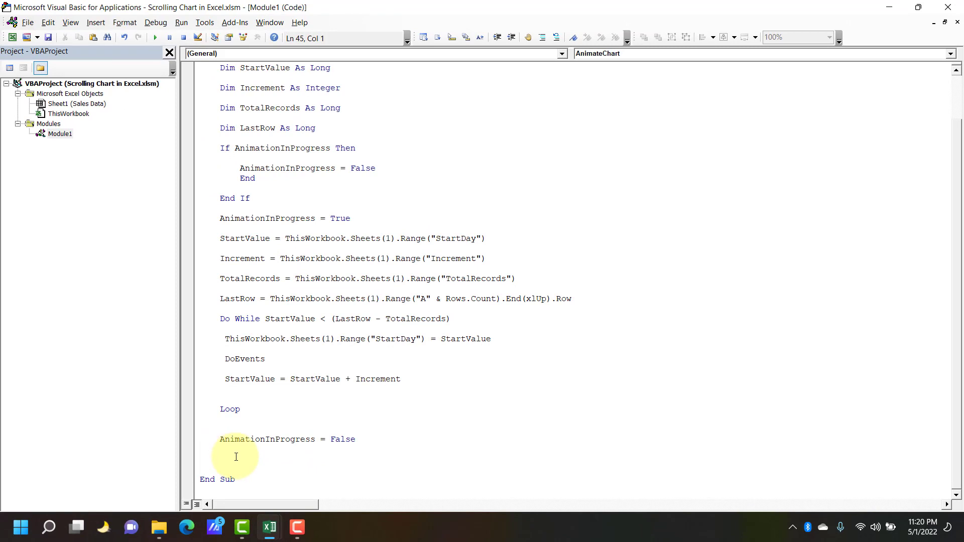
Compile the VBA project to check the AnimateChart code
scroll(235, 455, "up", 2)
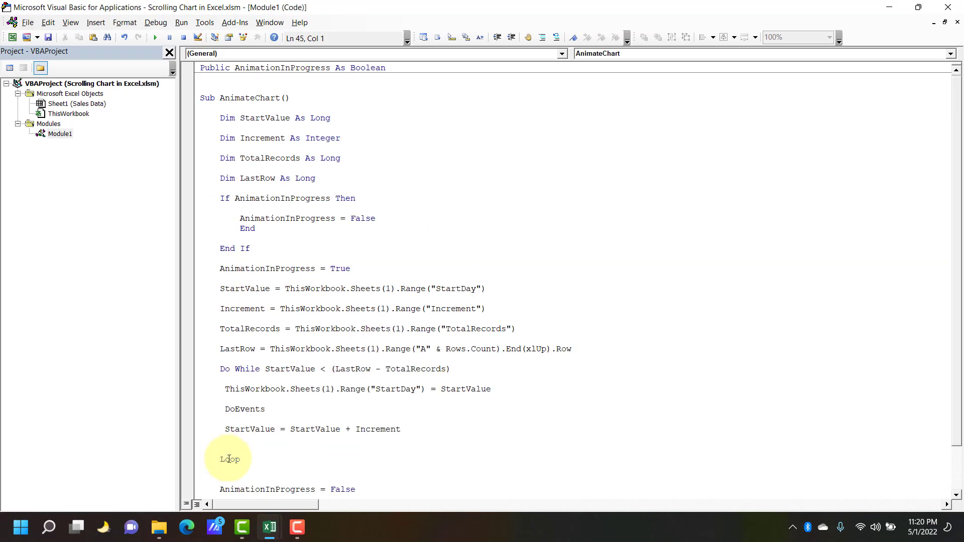
left_click(292, 267)
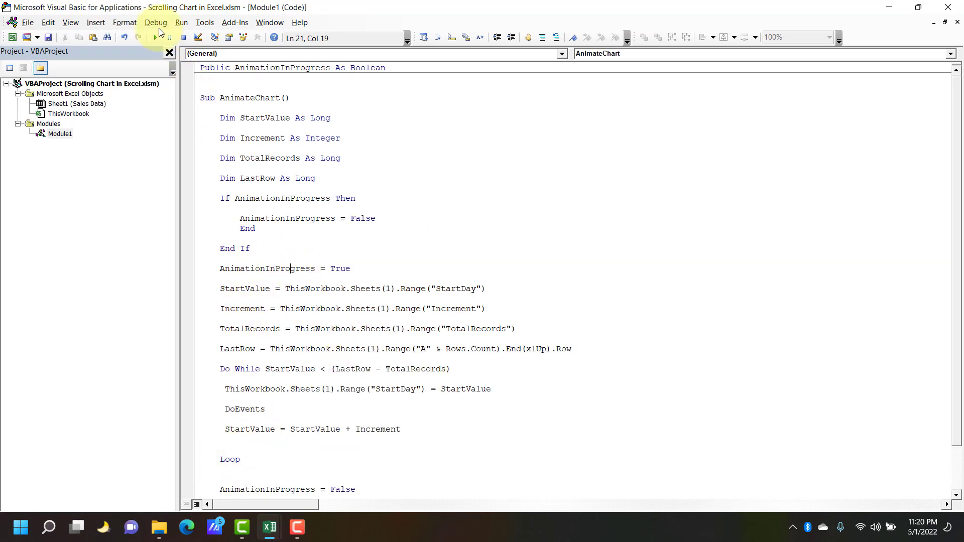
left_click(155, 23)
left_click(191, 35)
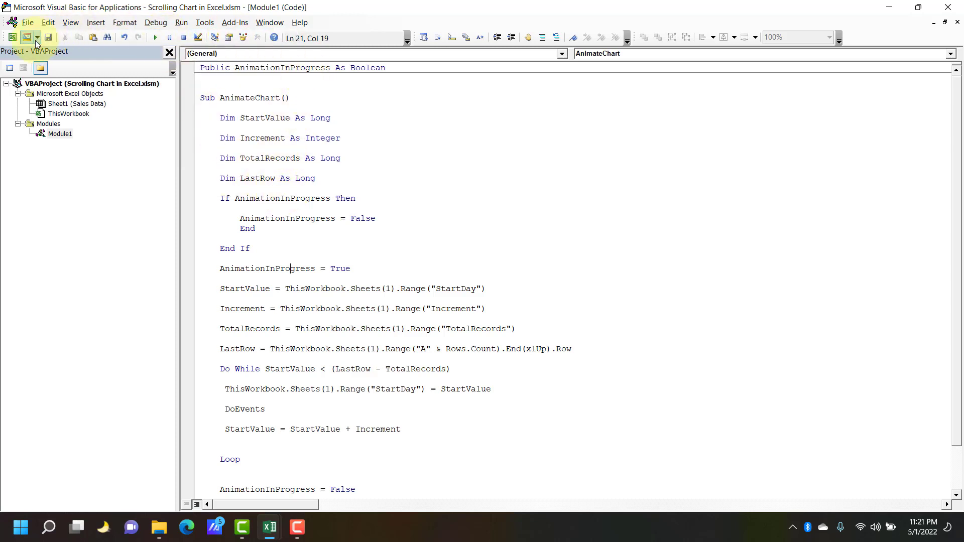
Switch from the code editor to the Sales Data worksheet and assign the AnimateChart macro to the Start/Stop button
left_click(12, 37)
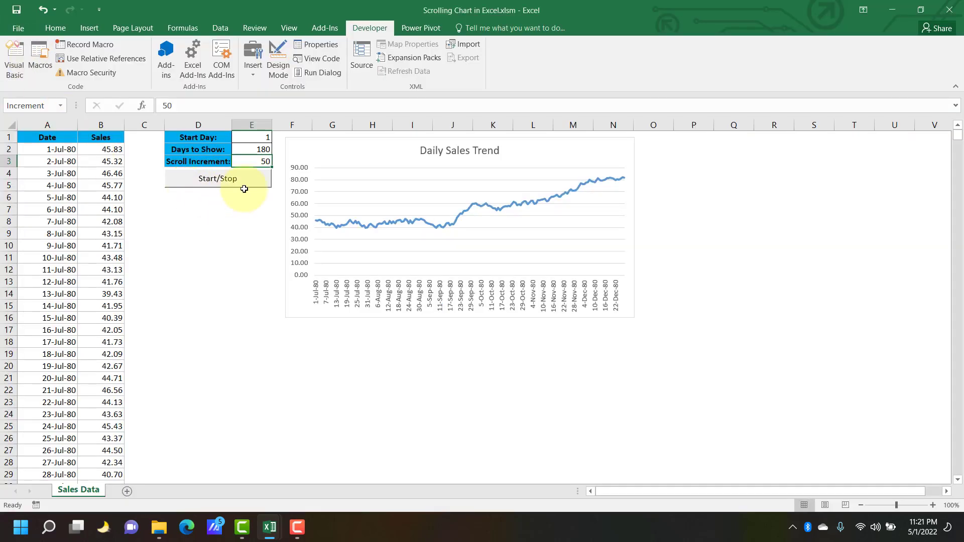
right_click(213, 184)
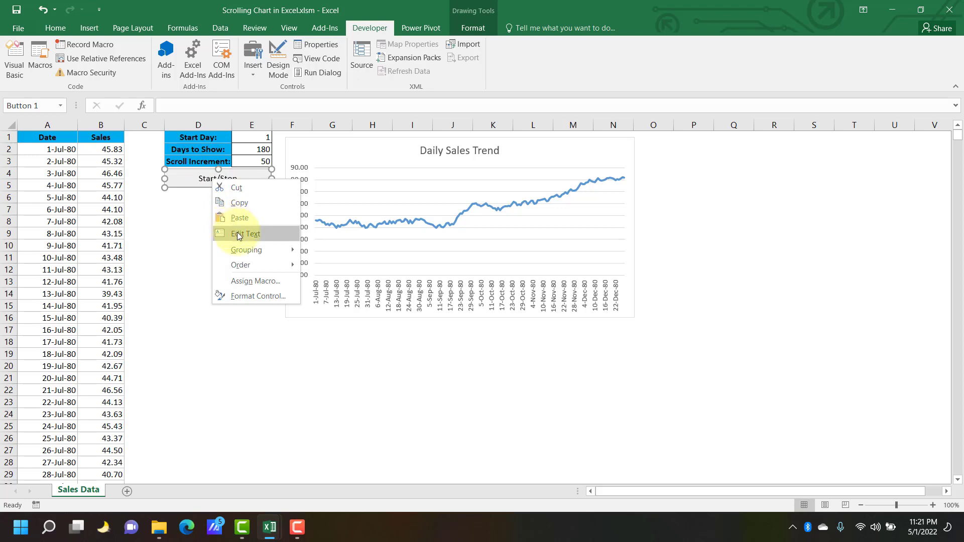
left_click(248, 280)
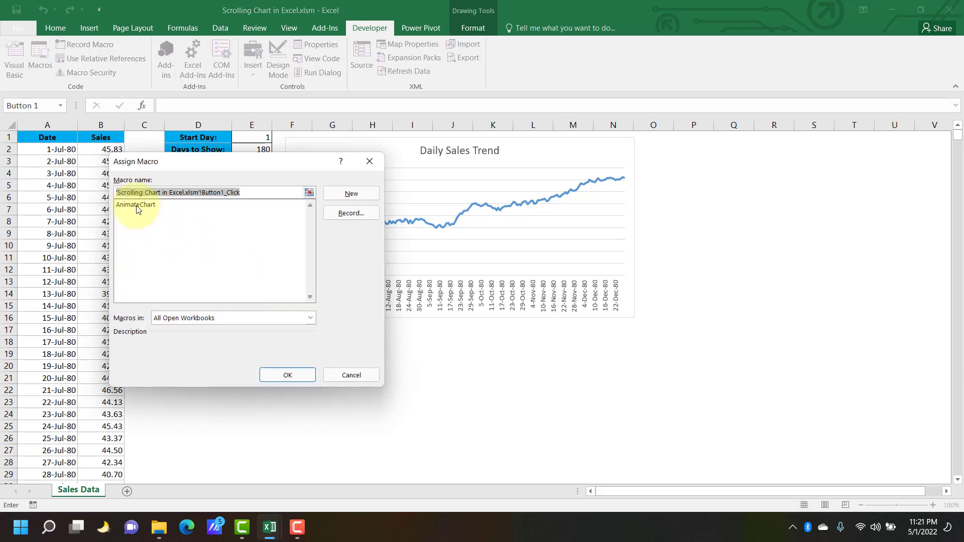
left_click(134, 204)
left_click(287, 375)
left_click(192, 270)
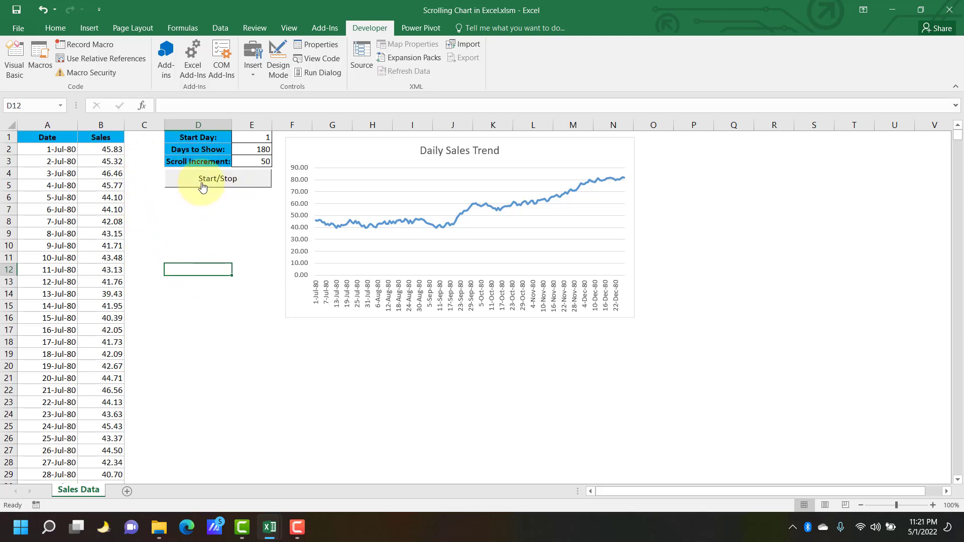
Check the Start Day, Days to Show and Scroll Increment cells, and test starting and stopping the chart animation with the Start/Stop button
left_click(256, 136)
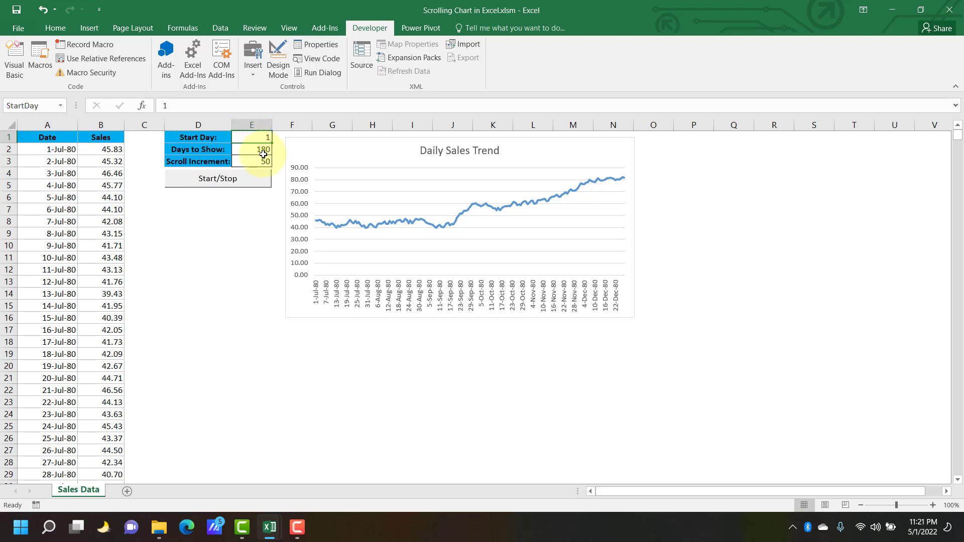
left_click(262, 149)
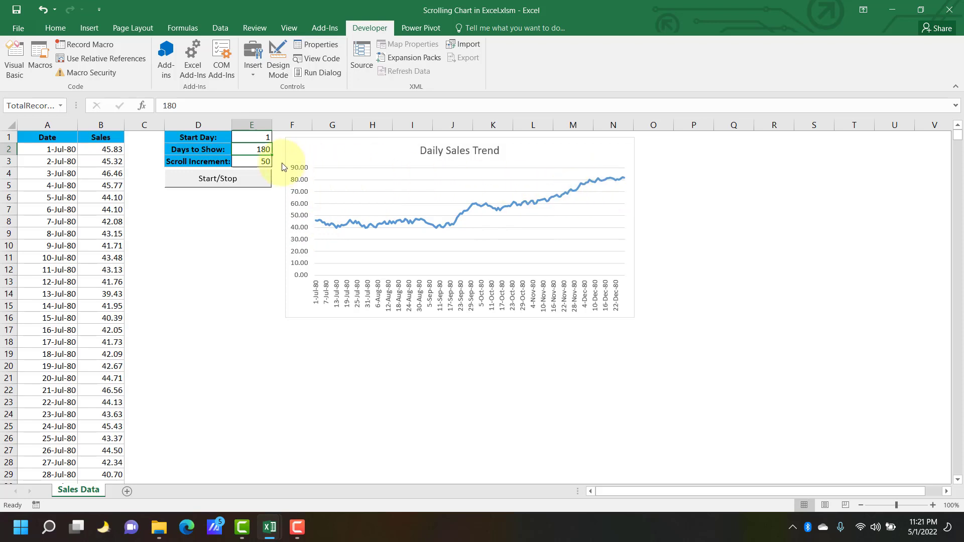
left_click(269, 161)
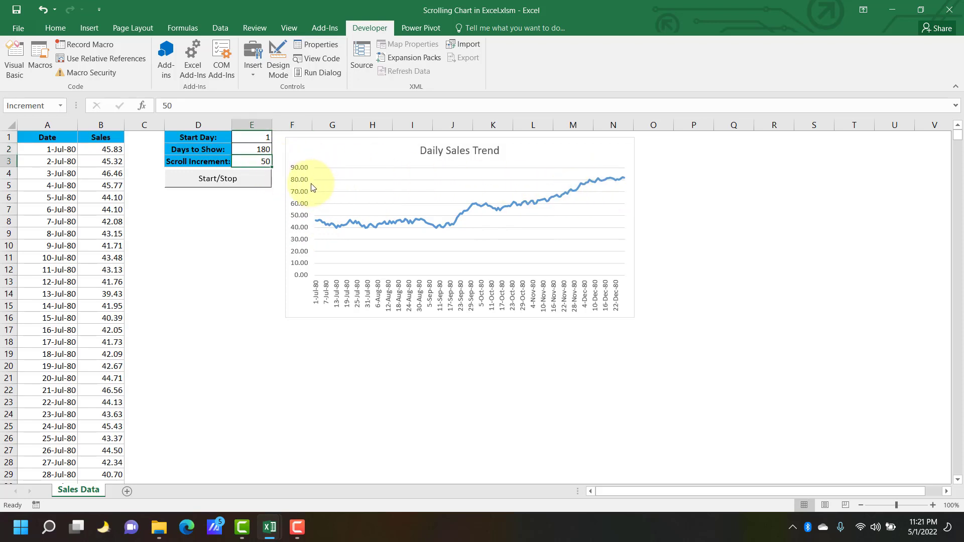
left_click(233, 185)
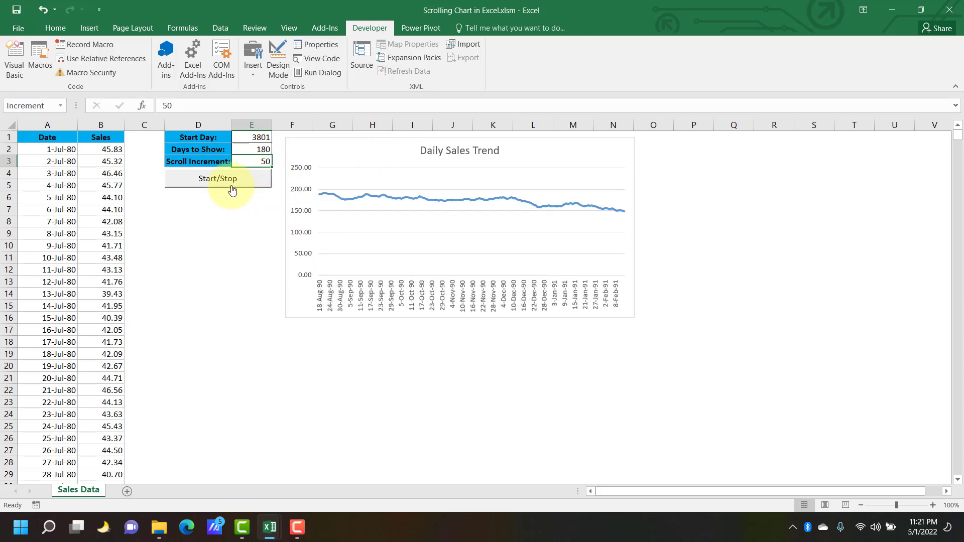
left_click(232, 189)
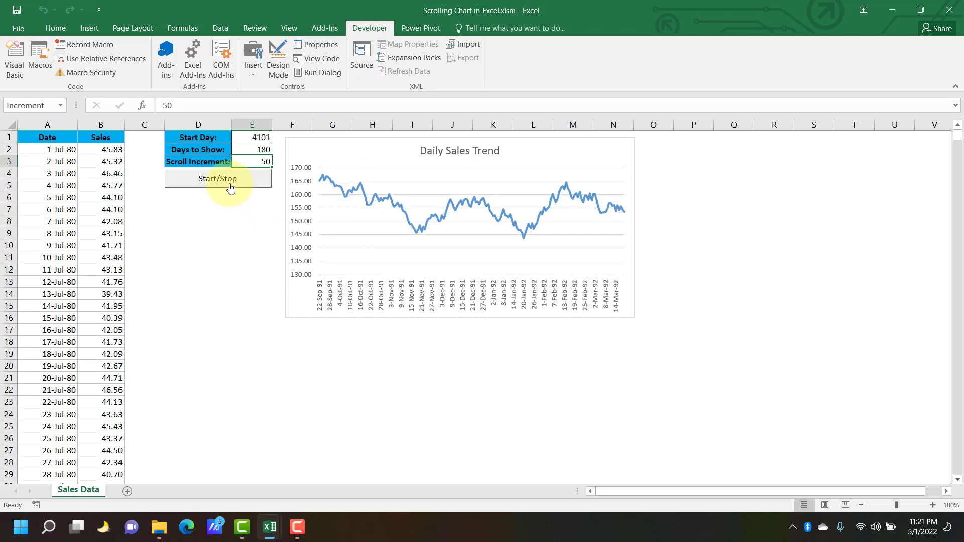
left_click(231, 188)
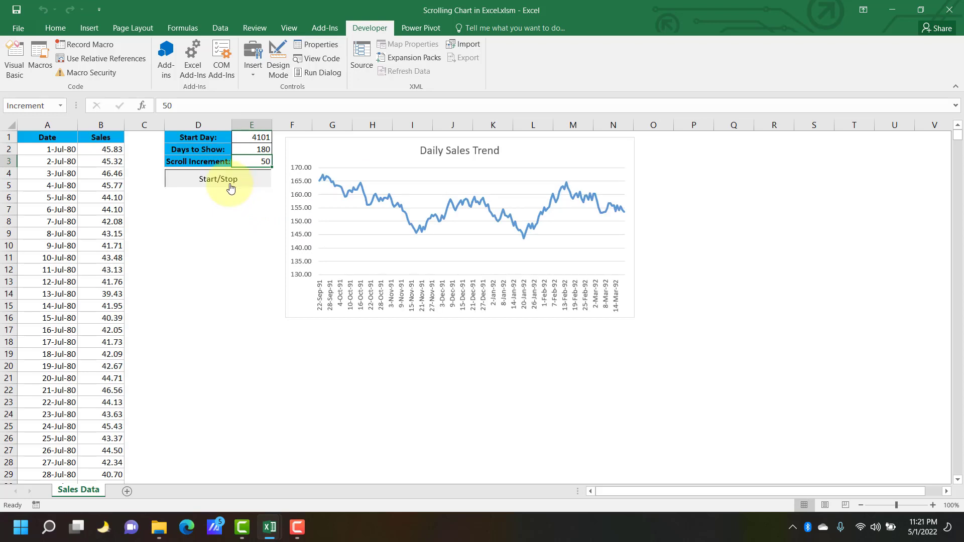